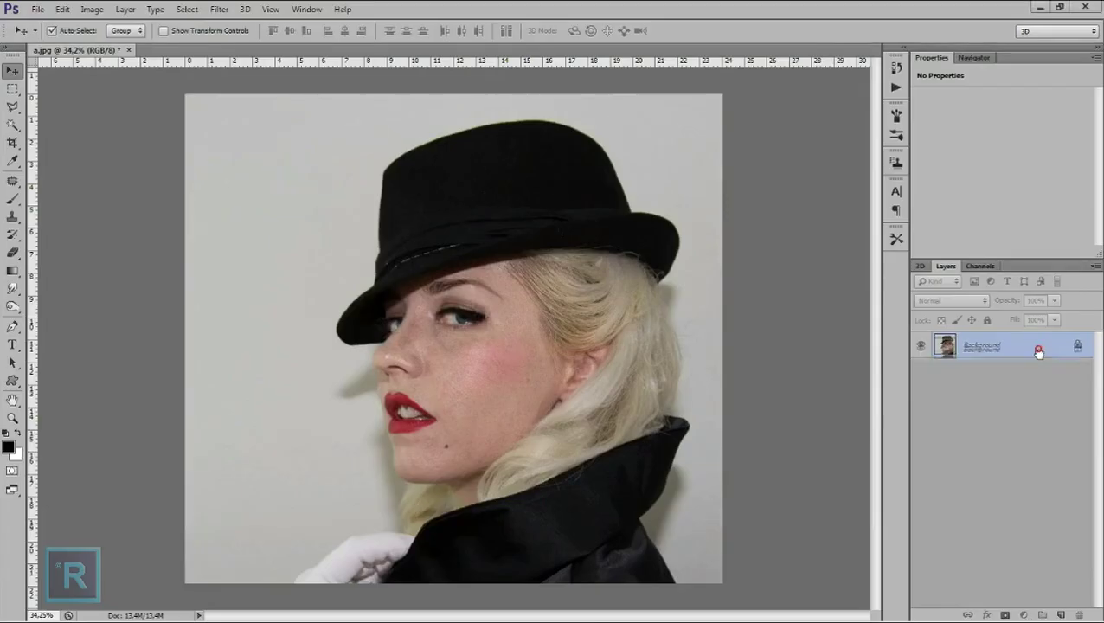
Step: Duplicate the portrait's Background layer into a copy
drag(1038, 350, 1060, 614)
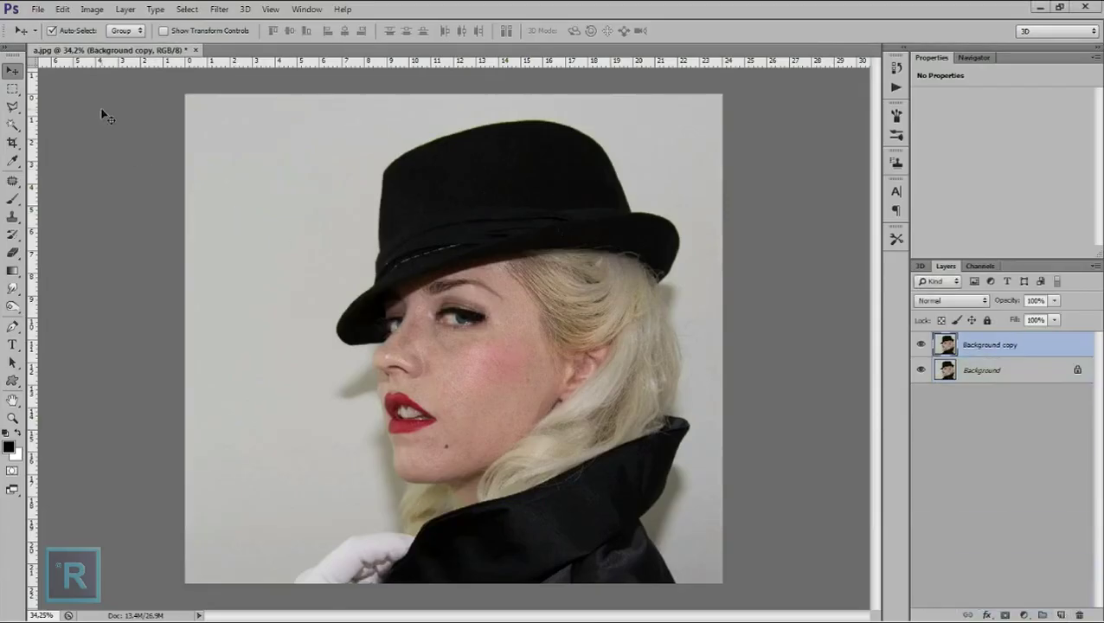
Step: Apply Shadows/Highlights (Shadows 17%, Highlights 8%, Radius 98 px, Midtone Contrast +20), then duplicate the layer
click(62, 9)
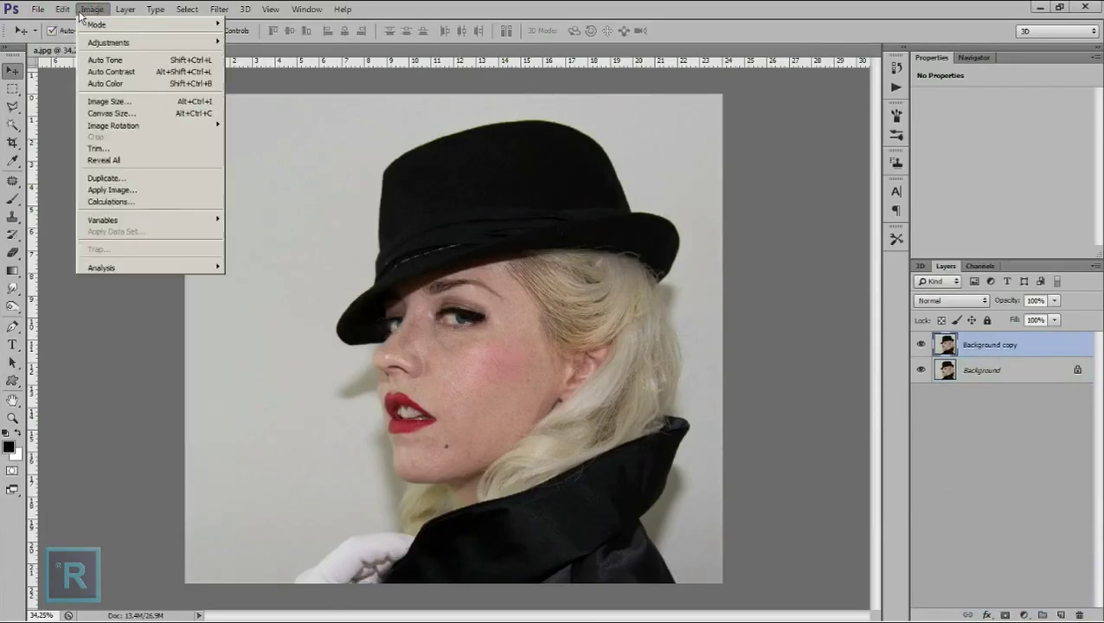
mouse_move(108, 42)
click(343, 251)
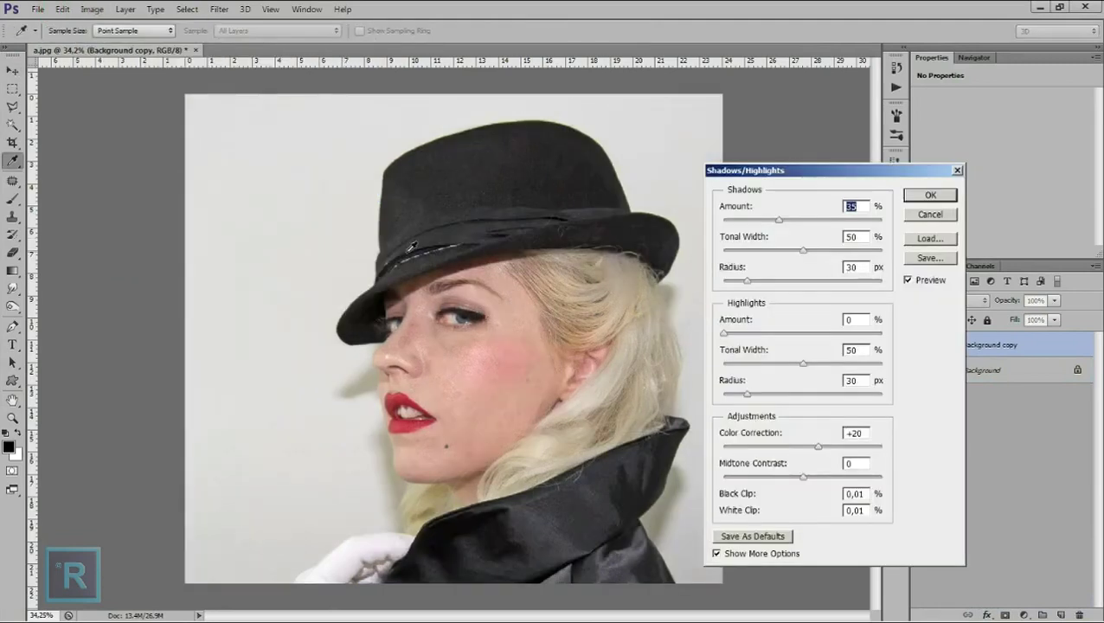
drag(779, 223, 749, 223)
drag(724, 334, 736, 336)
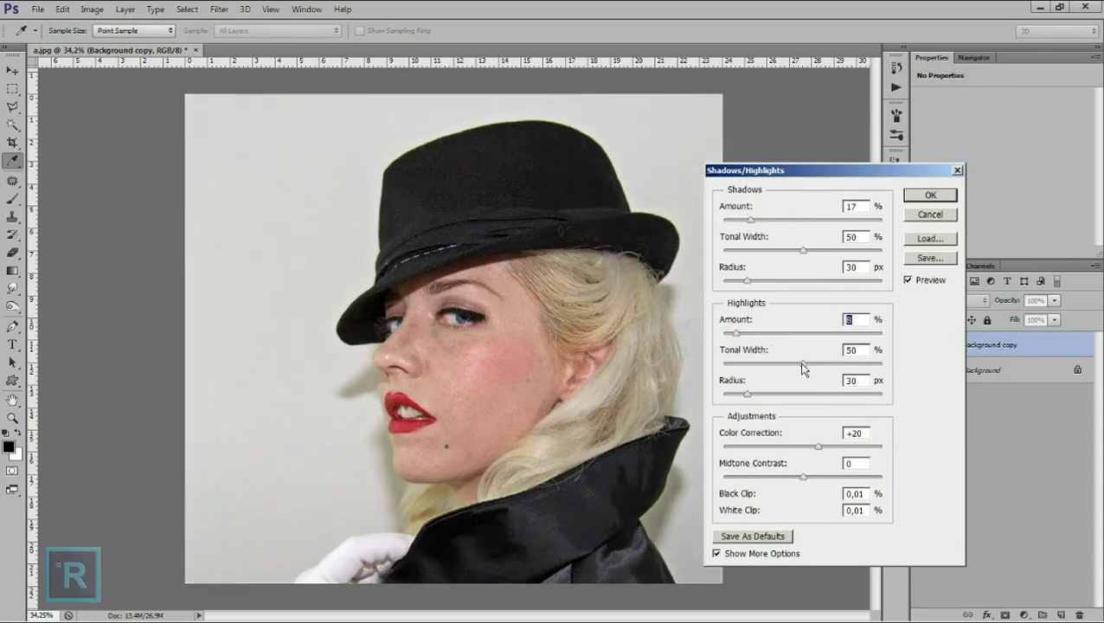
drag(748, 394, 778, 398)
drag(801, 476, 823, 477)
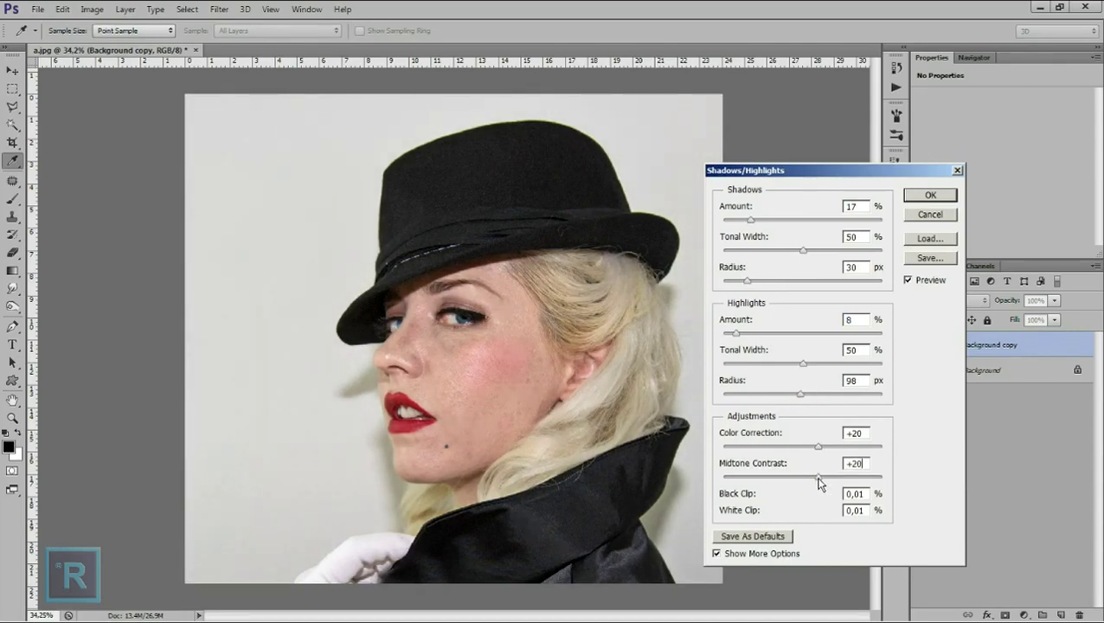
click(910, 197)
key(v)
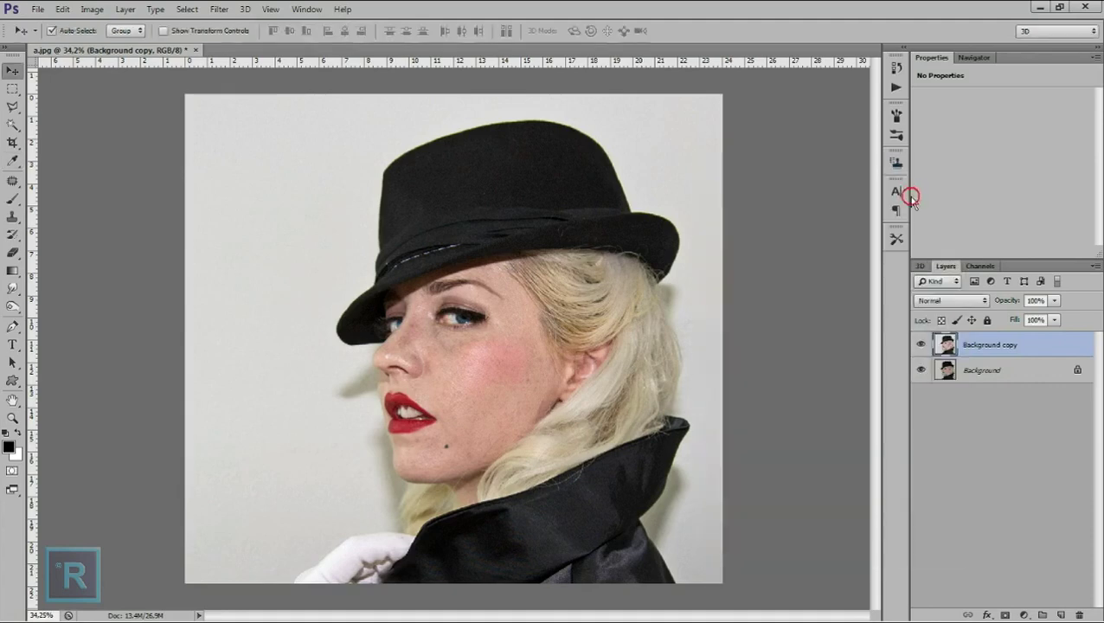
click(922, 345)
click(922, 345)
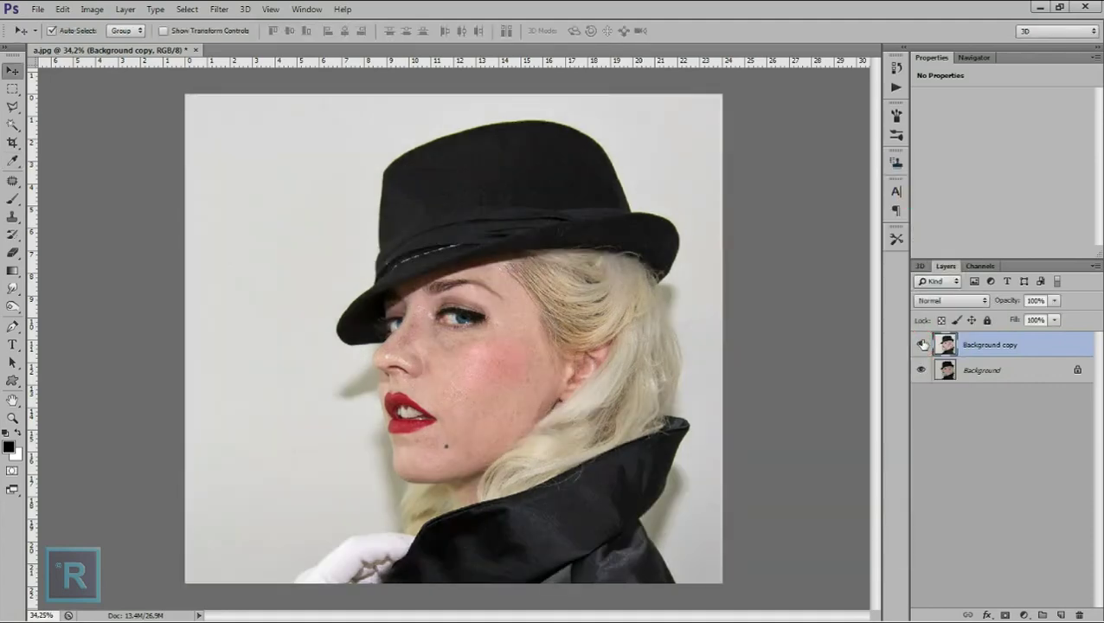
drag(1061, 356, 1060, 614)
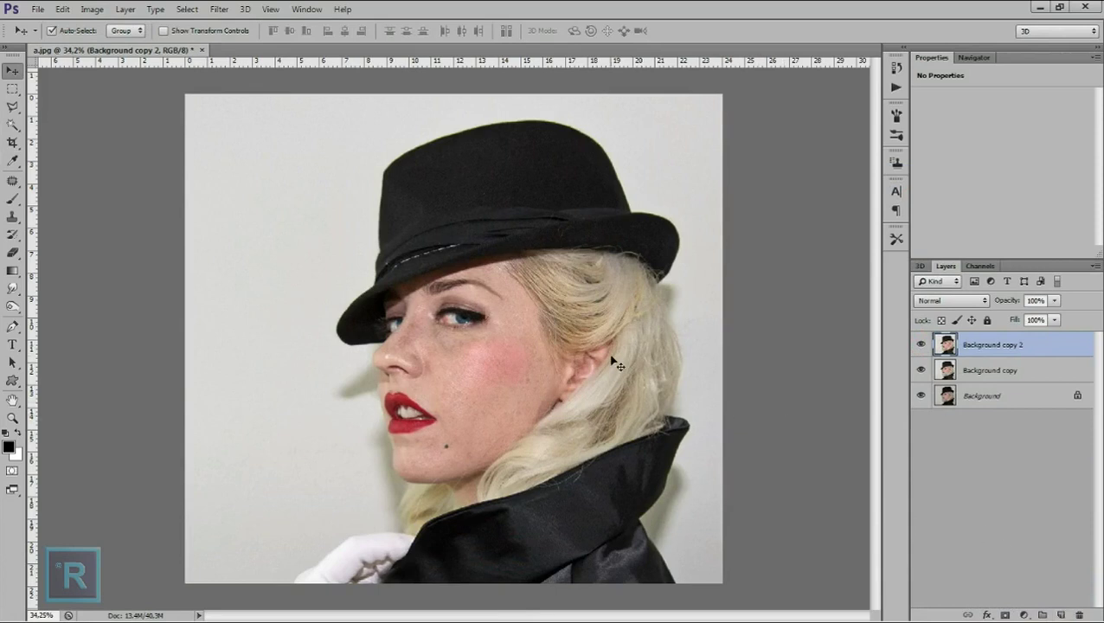
Step: Set the new photo copy's blend mode to Overlay
click(219, 9)
mouse_move(286, 230)
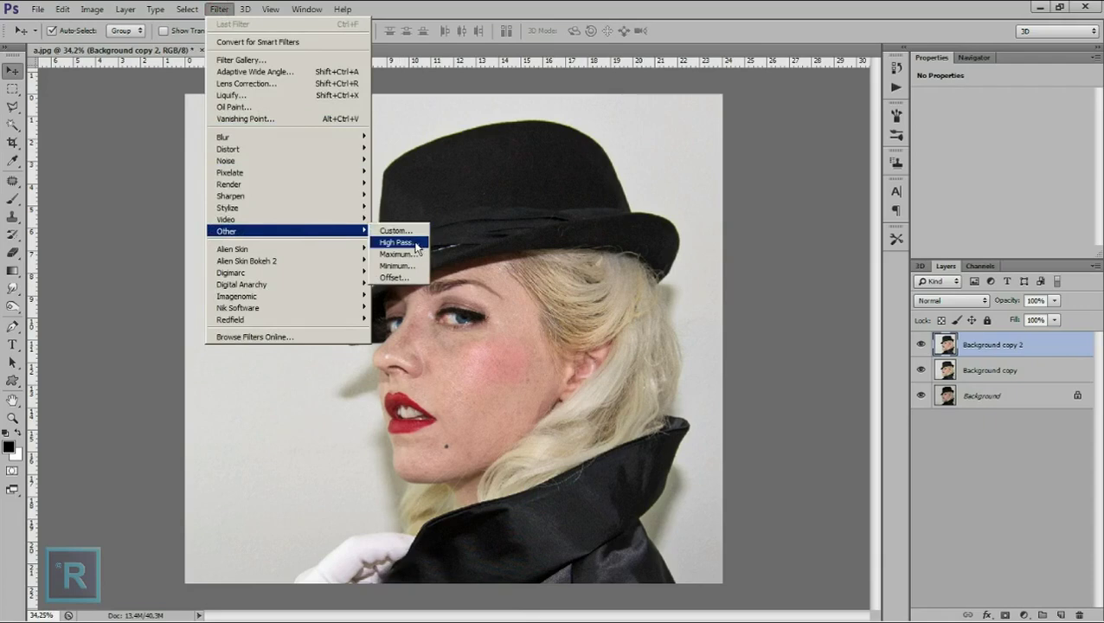
click(943, 300)
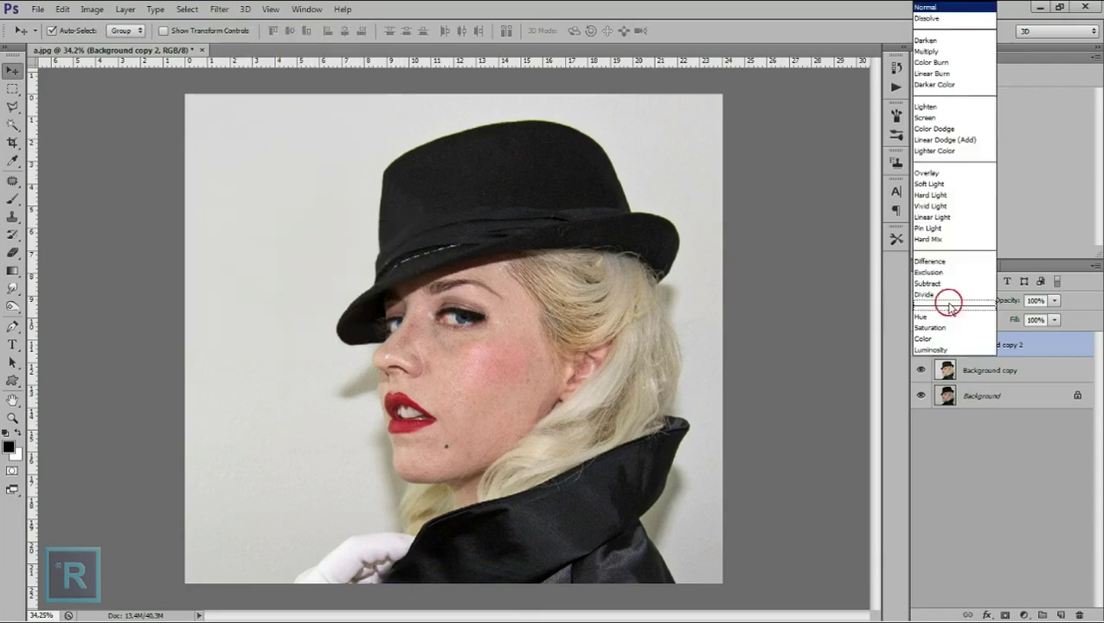
click(977, 177)
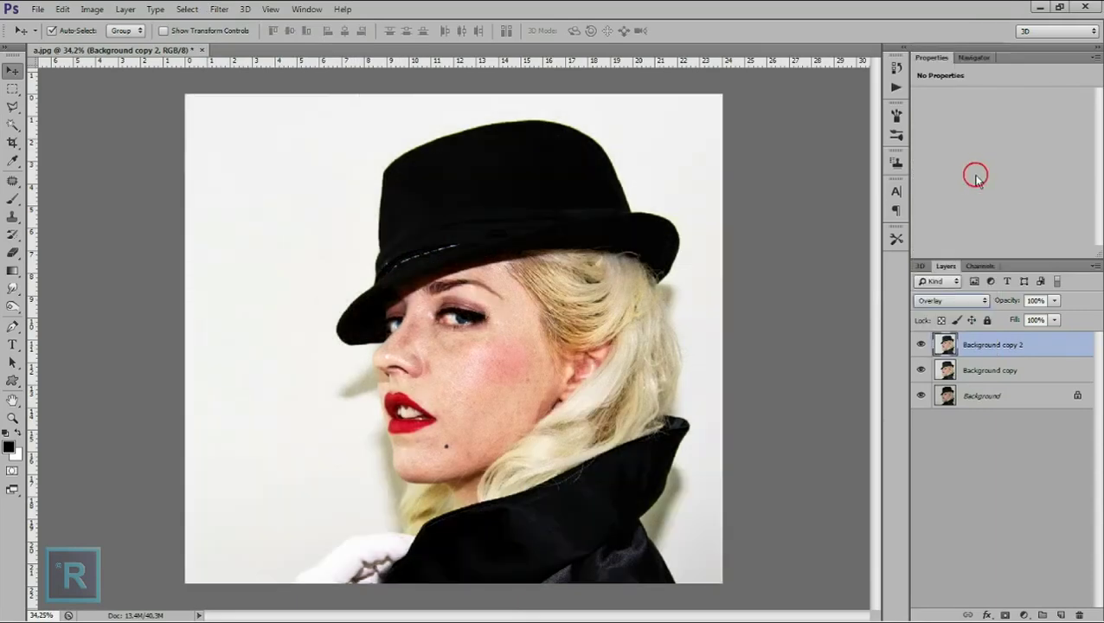
Step: Run a large-radius High Pass on the Overlay copy, merge it down, and duplicate the sharpened layer
click(218, 9)
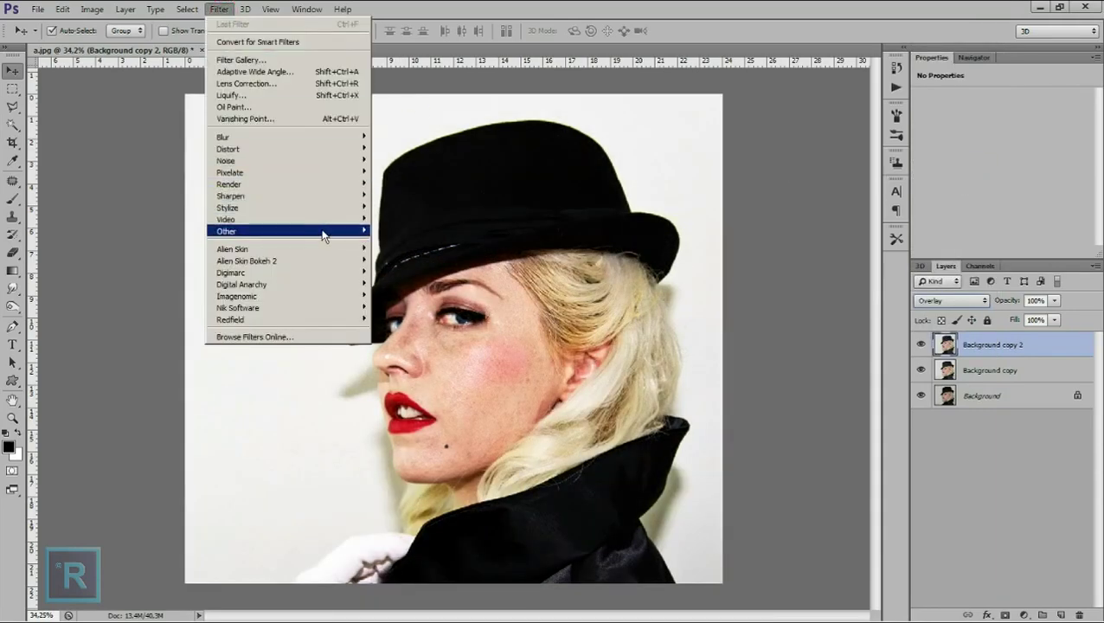
click(415, 246)
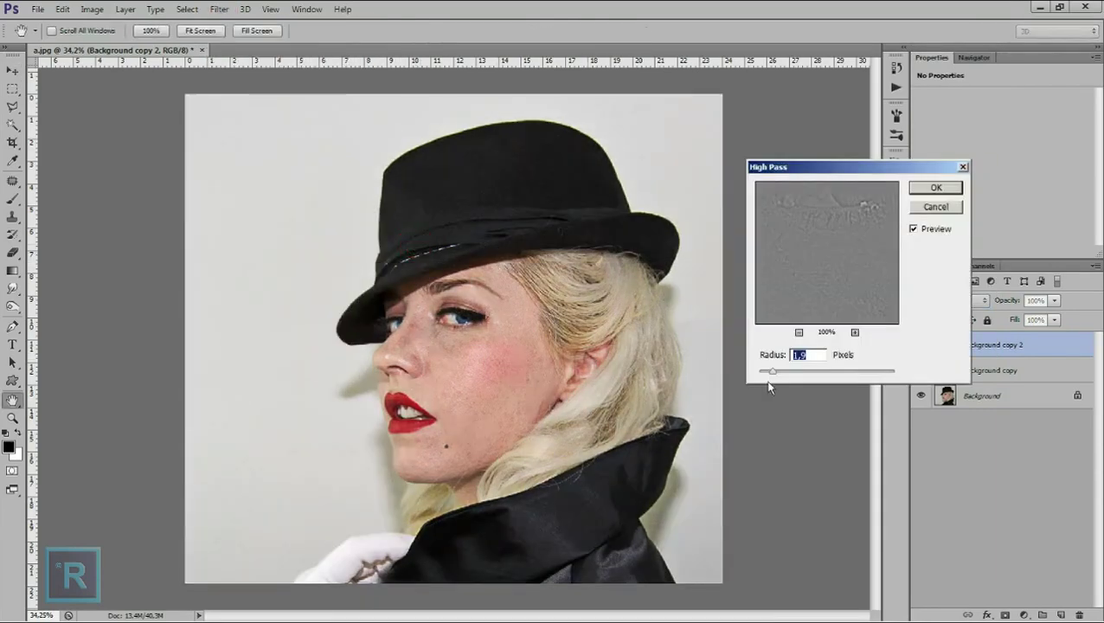
drag(791, 374, 821, 379)
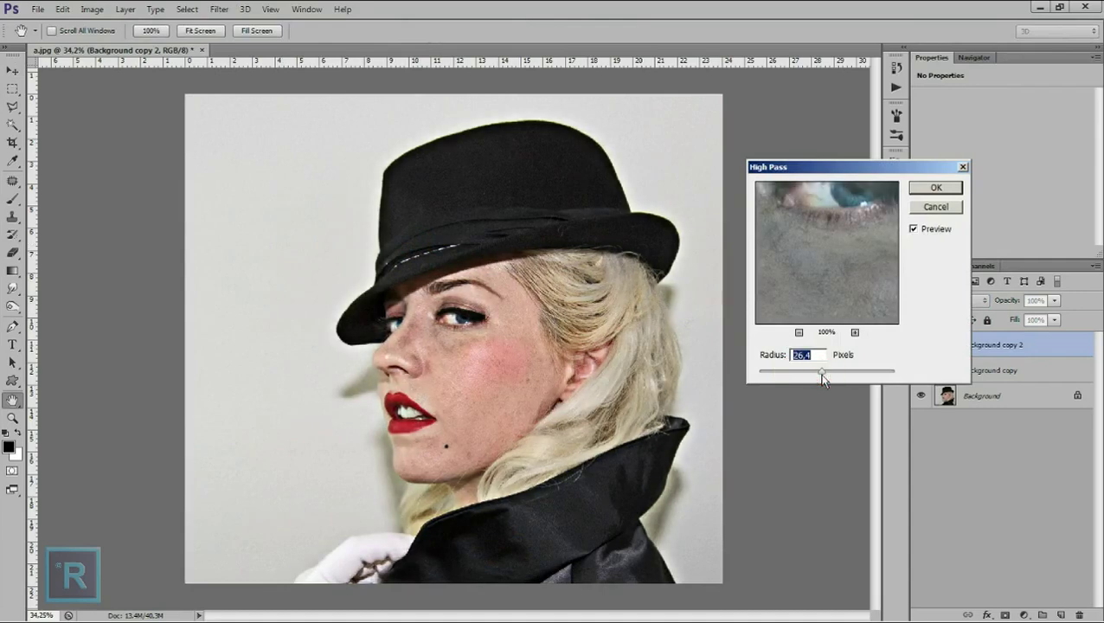
mouse_move(822, 378)
mouse_down()
mouse_move(845, 373)
mouse_move(823, 372)
mouse_up()
click(932, 188)
click(919, 345)
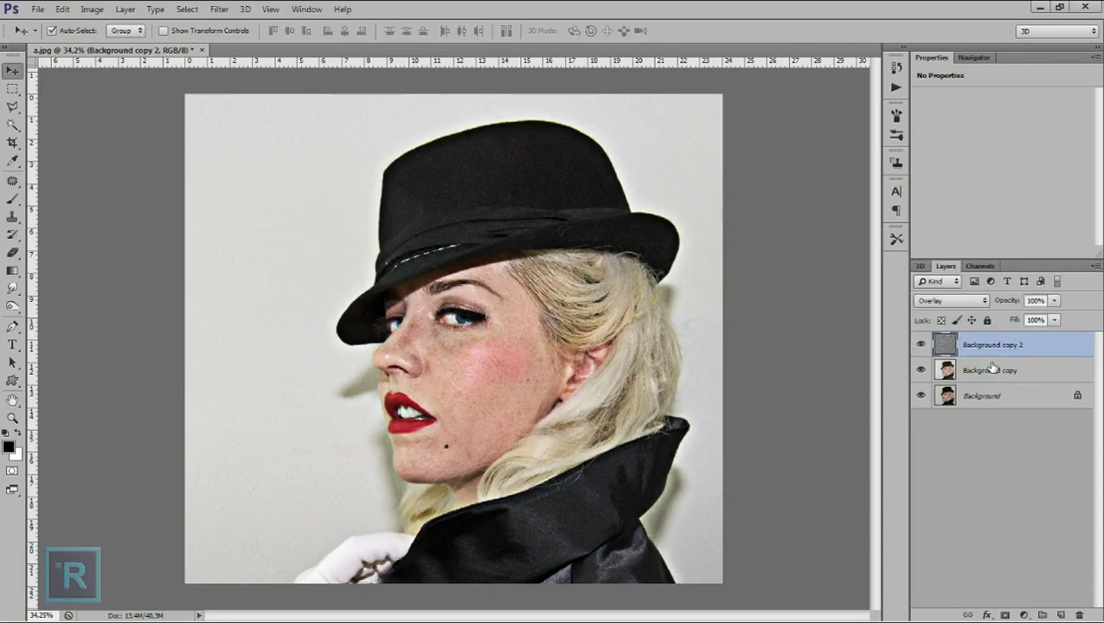
key(Delete)
drag(993, 344, 1060, 614)
Step: Apply Unsharp Mask at about 37% amount and 40 px radius to the top copy
scroll(713, 484, up, 1)
click(219, 8)
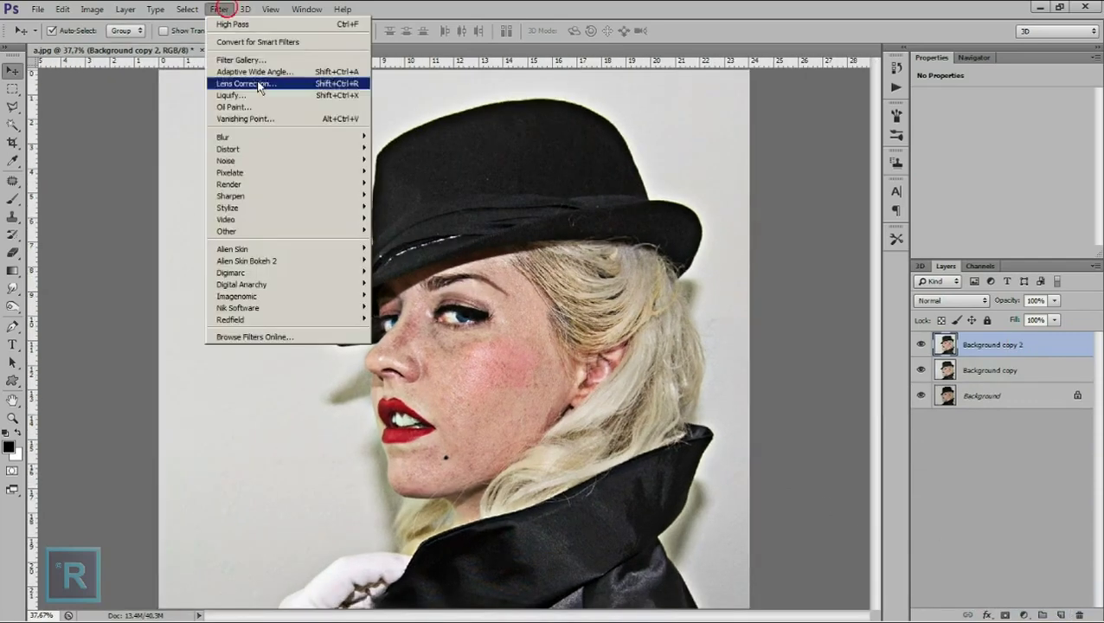
mouse_move(290, 195)
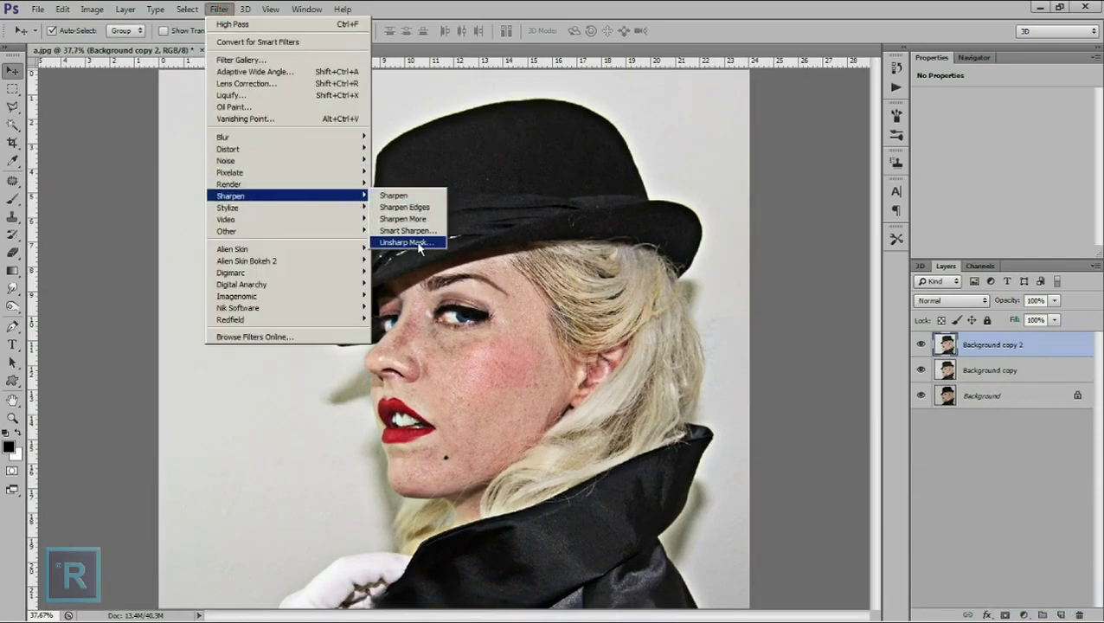
click(419, 243)
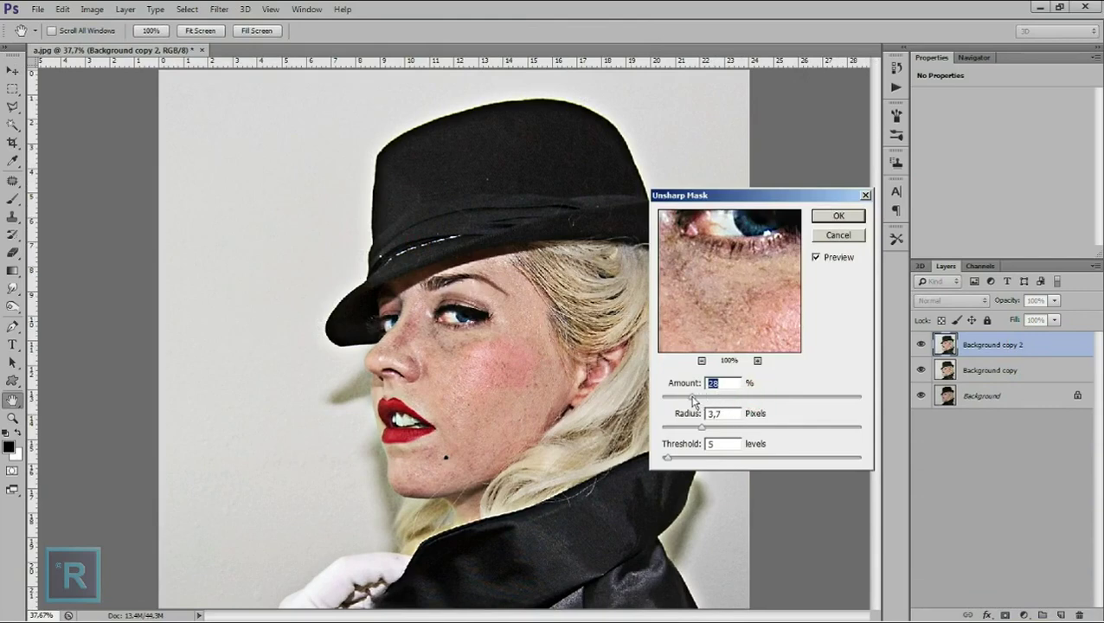
drag(724, 425, 762, 435)
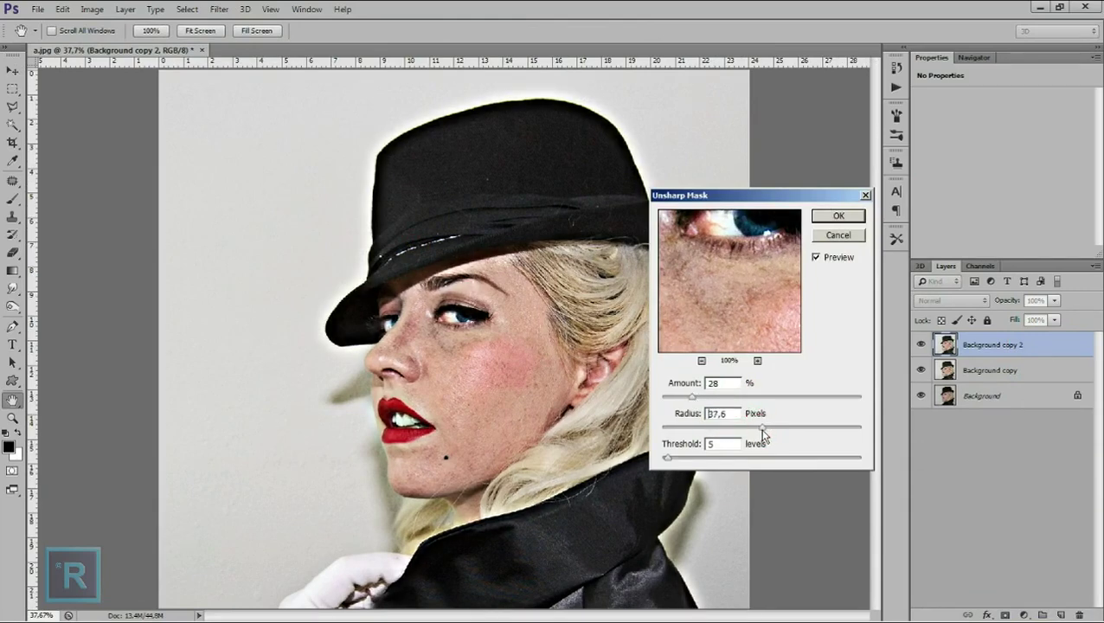
drag(695, 398, 689, 398)
click(845, 216)
key(v)
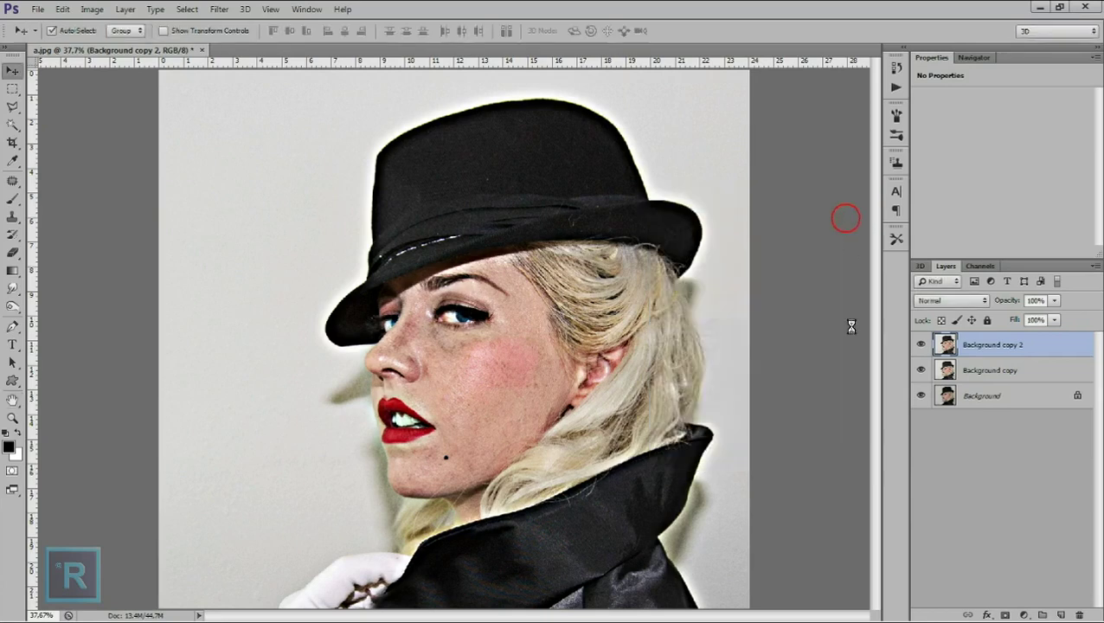
scroll(489, 432, up, 3)
scroll(488, 432, up, 2)
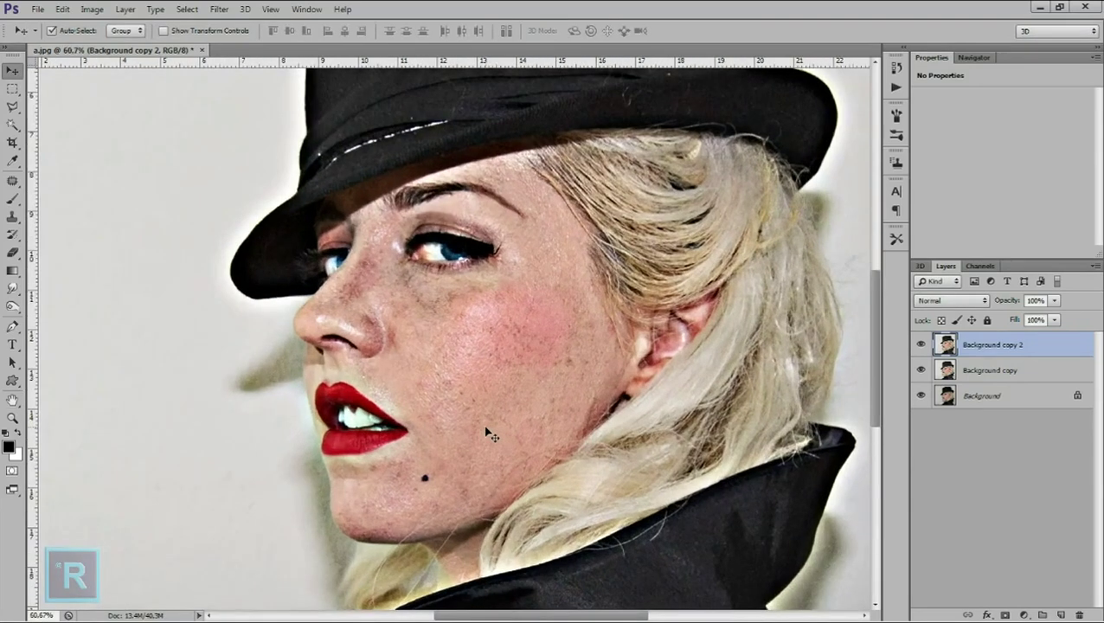
Step: Duplicate the sharpened layer and set the copy to Vivid Light blending
click(920, 345)
drag(1067, 355, 1060, 612)
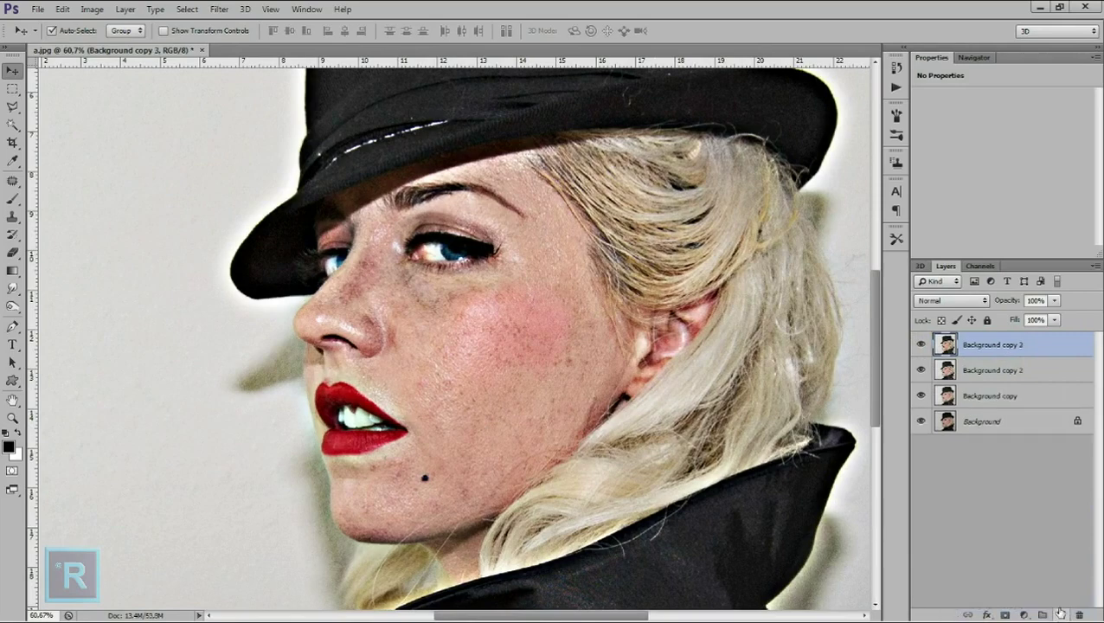
click(952, 300)
click(952, 206)
Step: Try a near-zero-radius High Pass on it, delete it, and duplicate Background copy 2
click(219, 11)
mouse_move(225, 231)
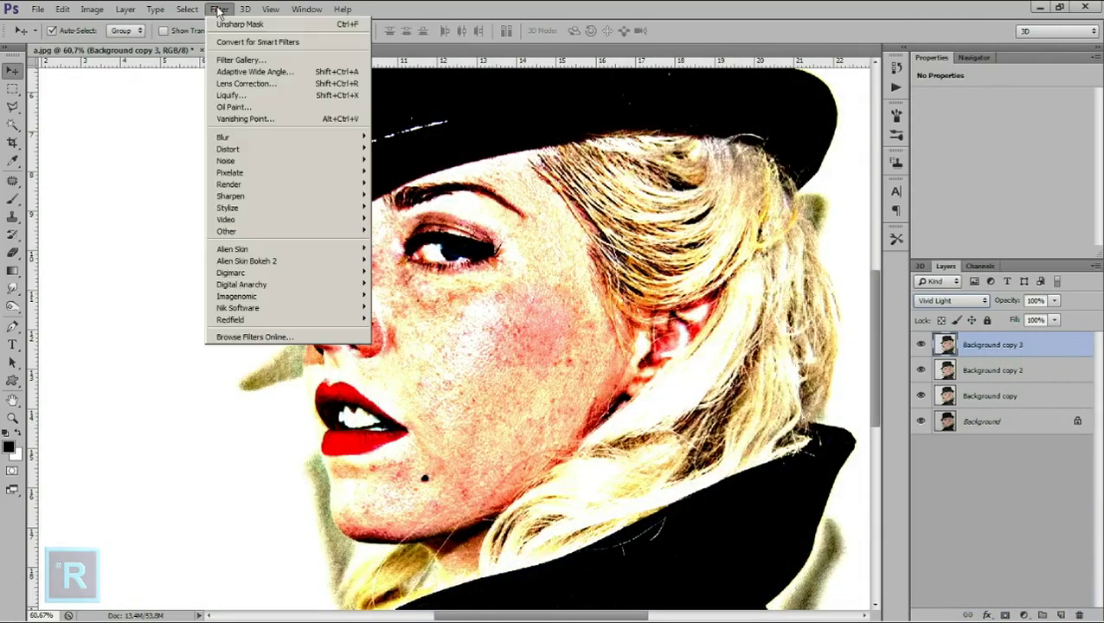
click(408, 244)
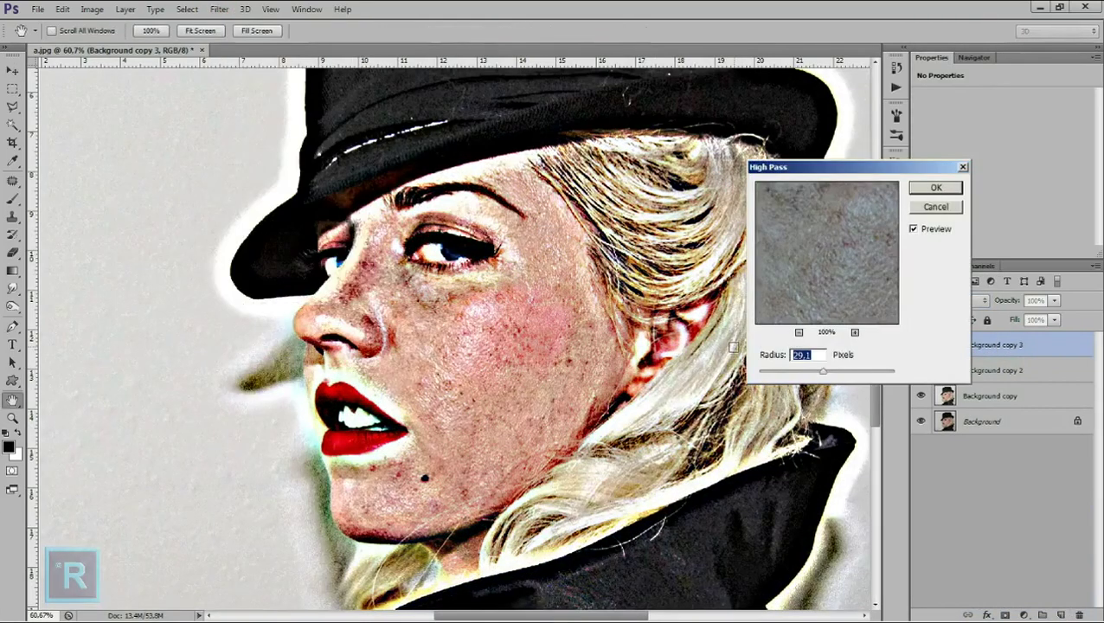
mouse_move(792, 373)
mouse_down()
mouse_move(763, 377)
mouse_move(772, 378)
mouse_up()
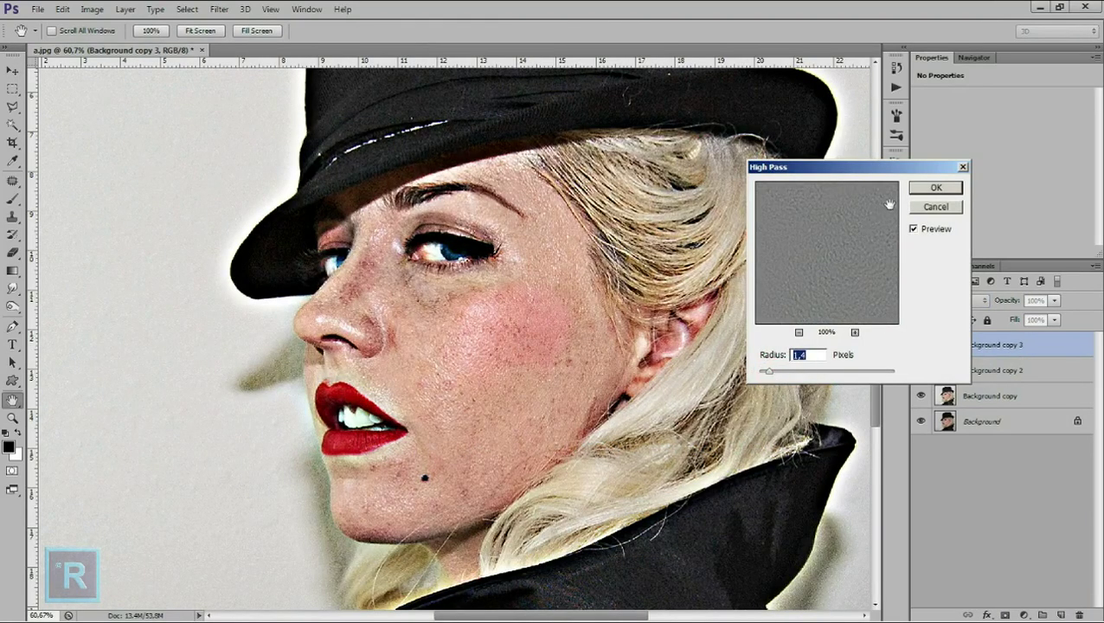
click(914, 189)
key(ctrl+0)
scroll(787, 259, up, 1)
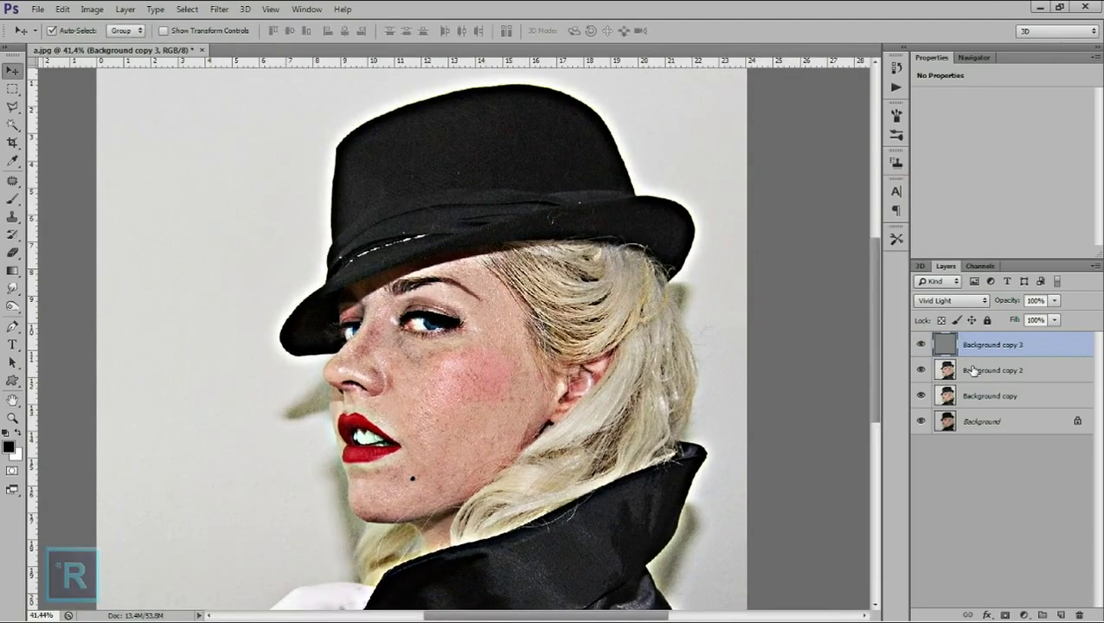
key(Delete)
drag(1038, 346, 1061, 614)
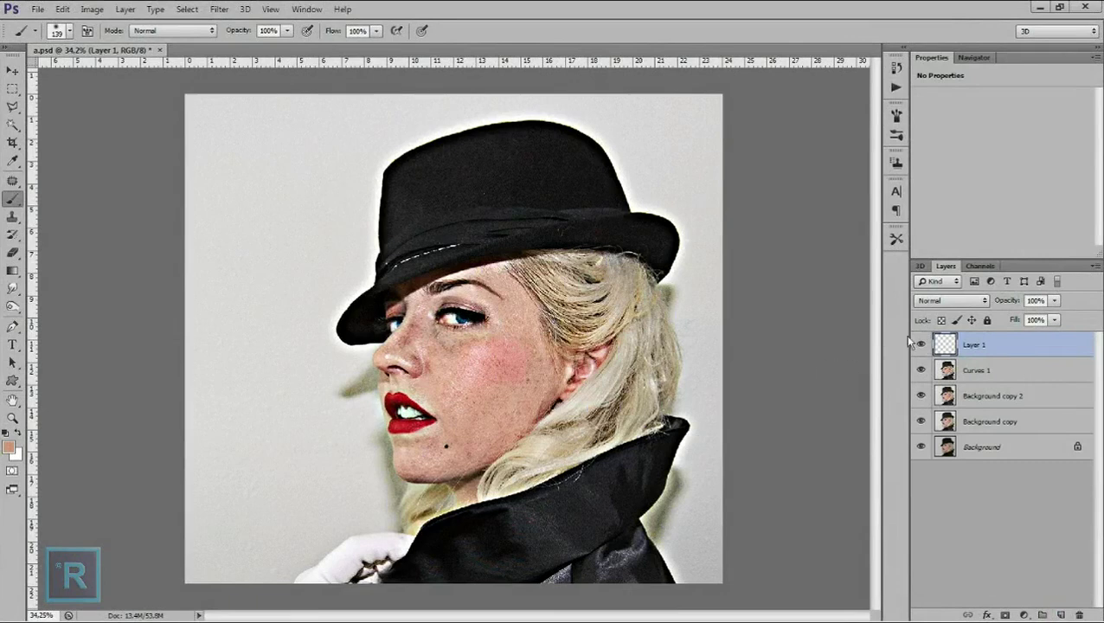
Step: Set Layer 1 to Color blending, choose a skin-tone paint colour, and select the Brush Tool
click(951, 300)
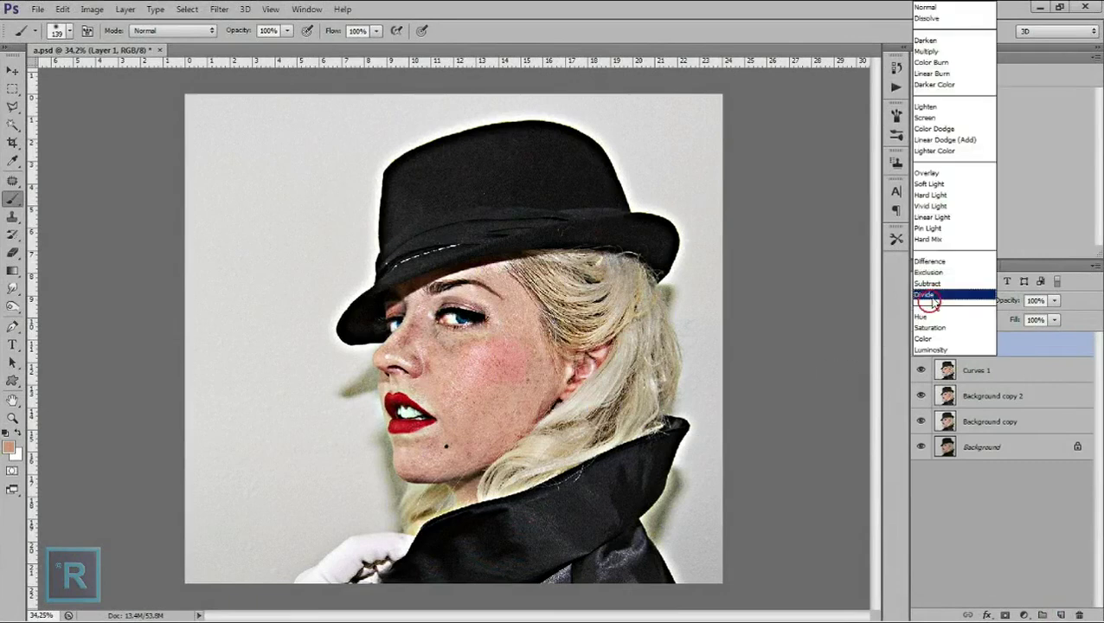
click(954, 340)
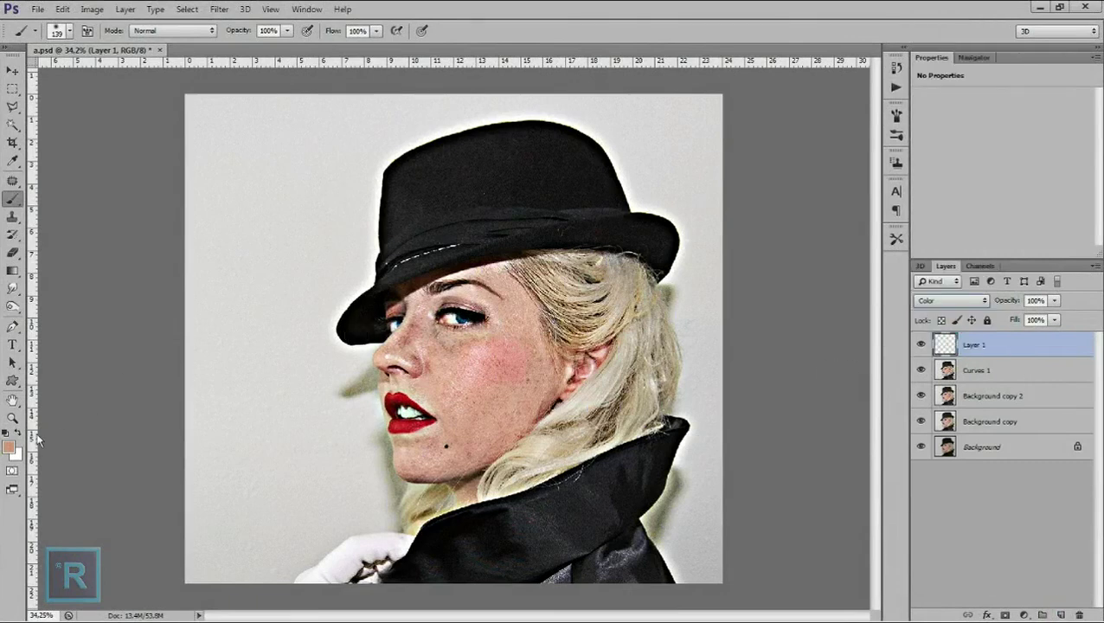
click(8, 445)
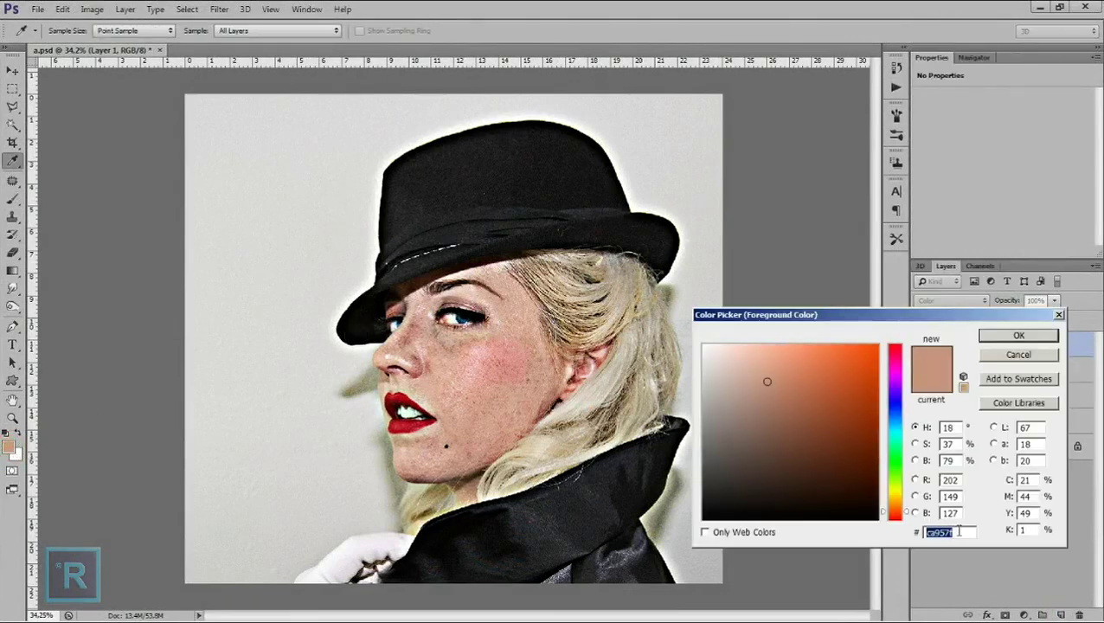
click(990, 334)
right_click(12, 198)
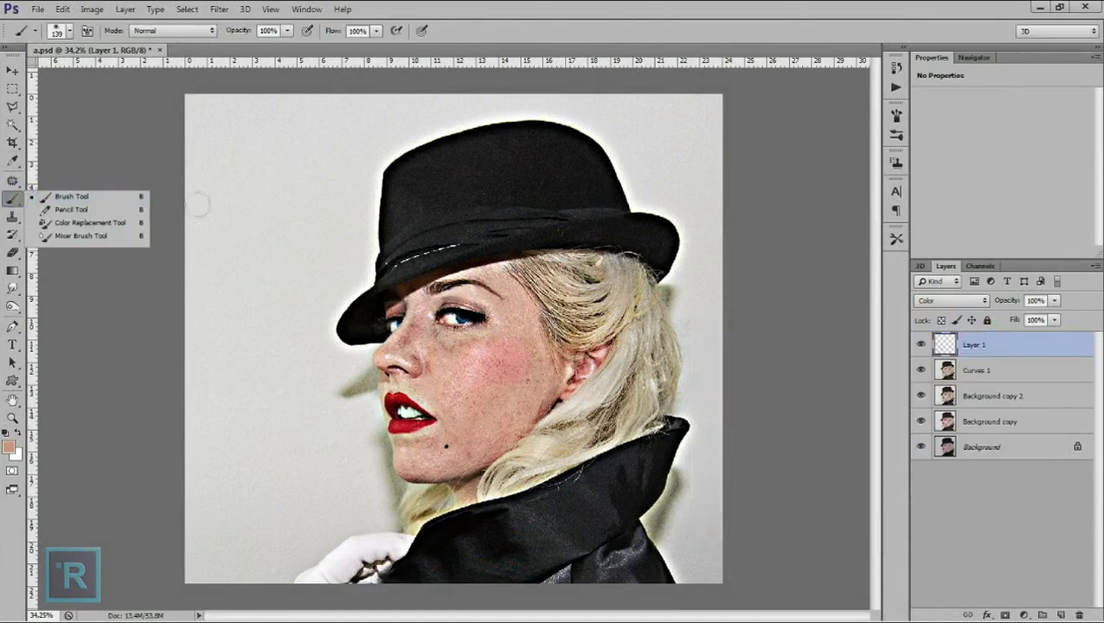
right_click(506, 329)
key(Return)
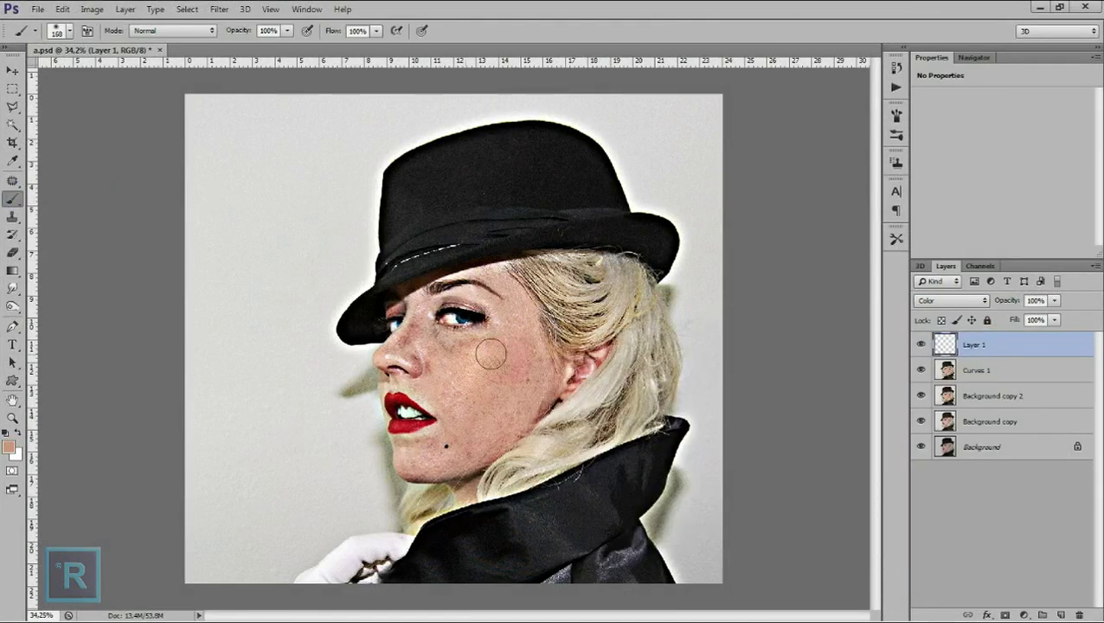
Step: Shrink the brush to about 43 px, zoomed in on the face
scroll(498, 372, up, 1)
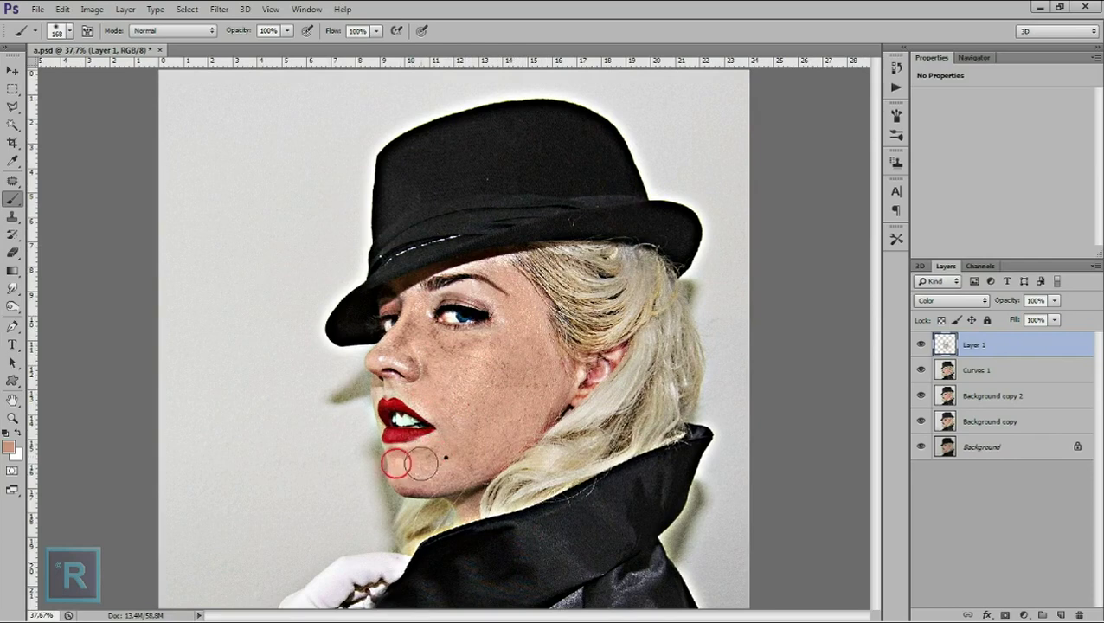
right_click(457, 415)
drag(519, 418, 506, 421)
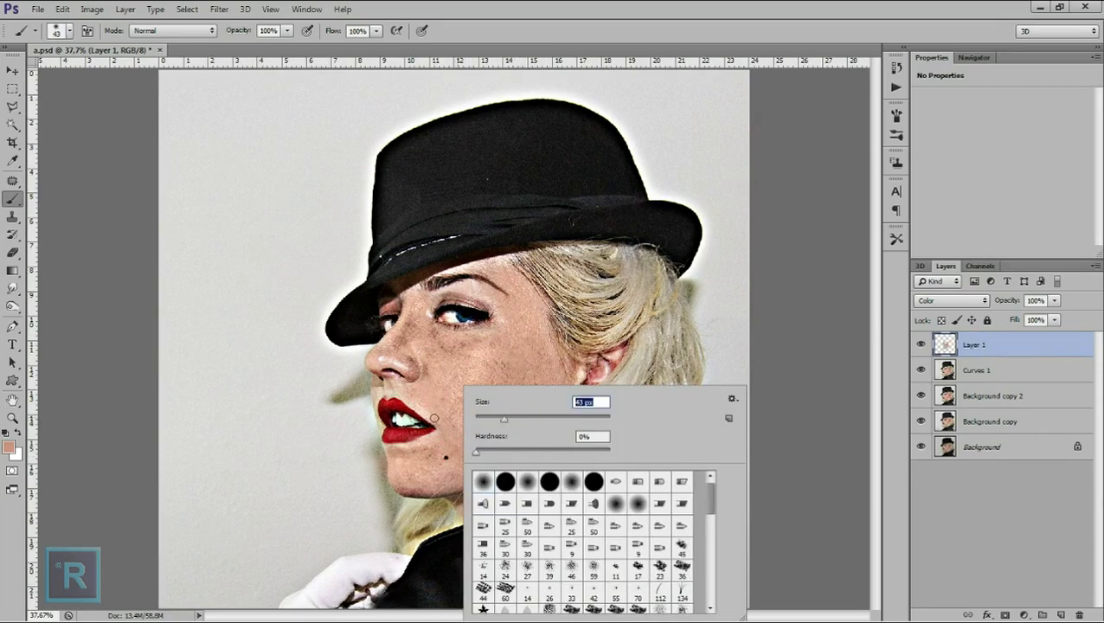
key(Return)
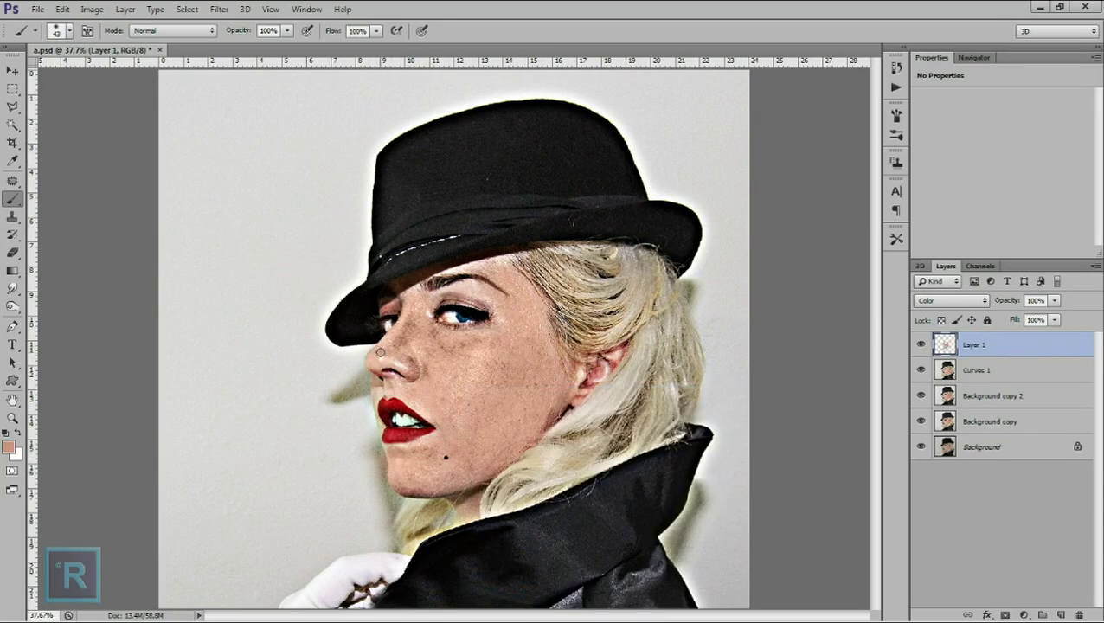
key(ctrl+minus)
key(ctrl+plus)
Step: Delete the empty Layer 1 and duplicate the Curves 1 layer
click(920, 345)
key(Delete)
drag(1037, 346, 1061, 615)
scroll(494, 303, up, 5)
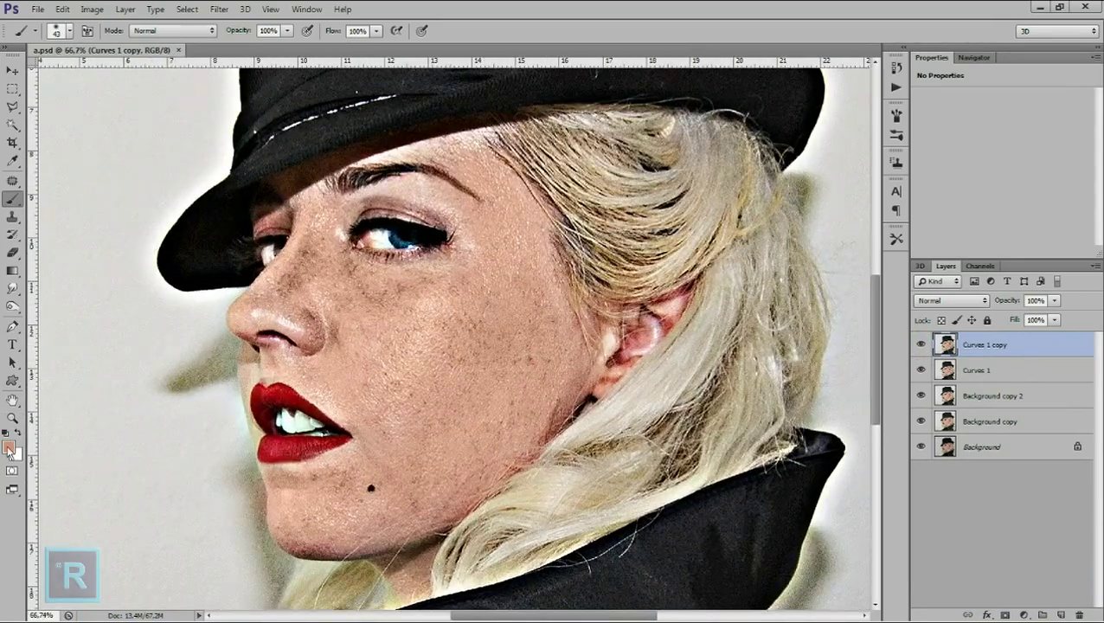
Step: Set up the Smudge Tool with a textured bristle brush about 112 px, Sample All Layers off
click(11, 289)
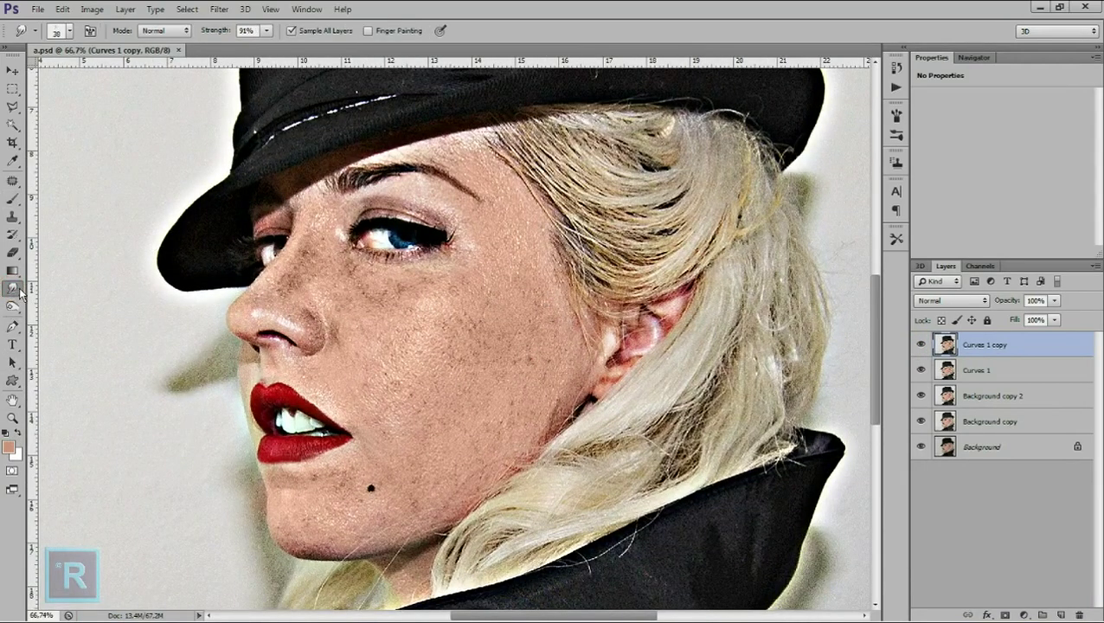
right_click(407, 343)
scroll(574, 495, down, 1)
scroll(573, 496, down, 3)
scroll(573, 496, down, 2)
click(504, 474)
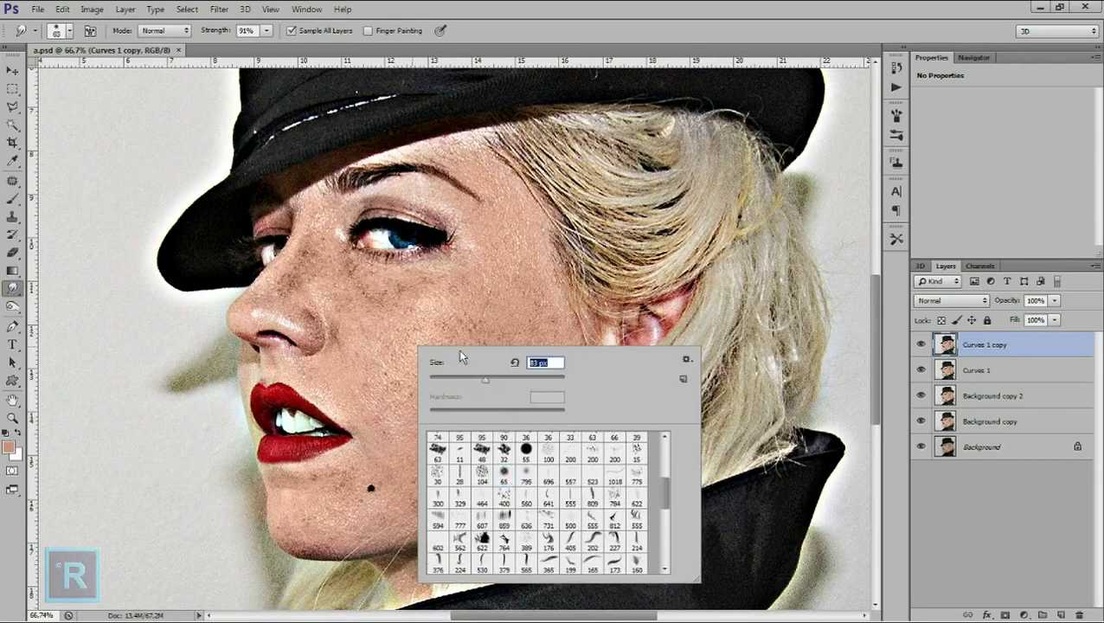
drag(501, 383, 503, 384)
click(301, 32)
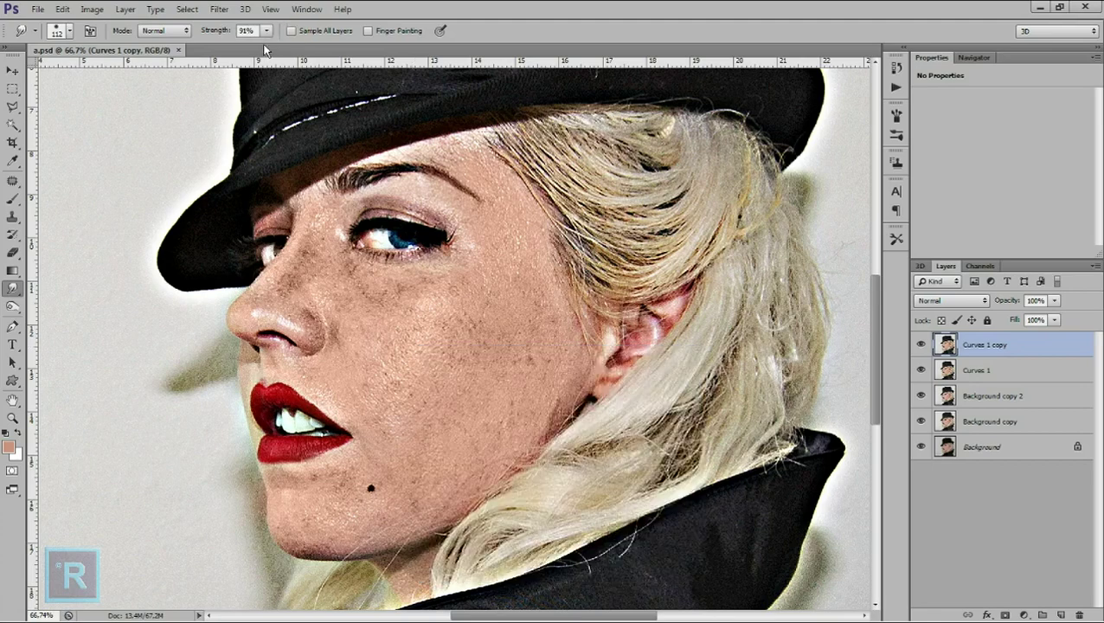
Step: Add a new empty layer and set smudge strength to about 51%
click(1061, 614)
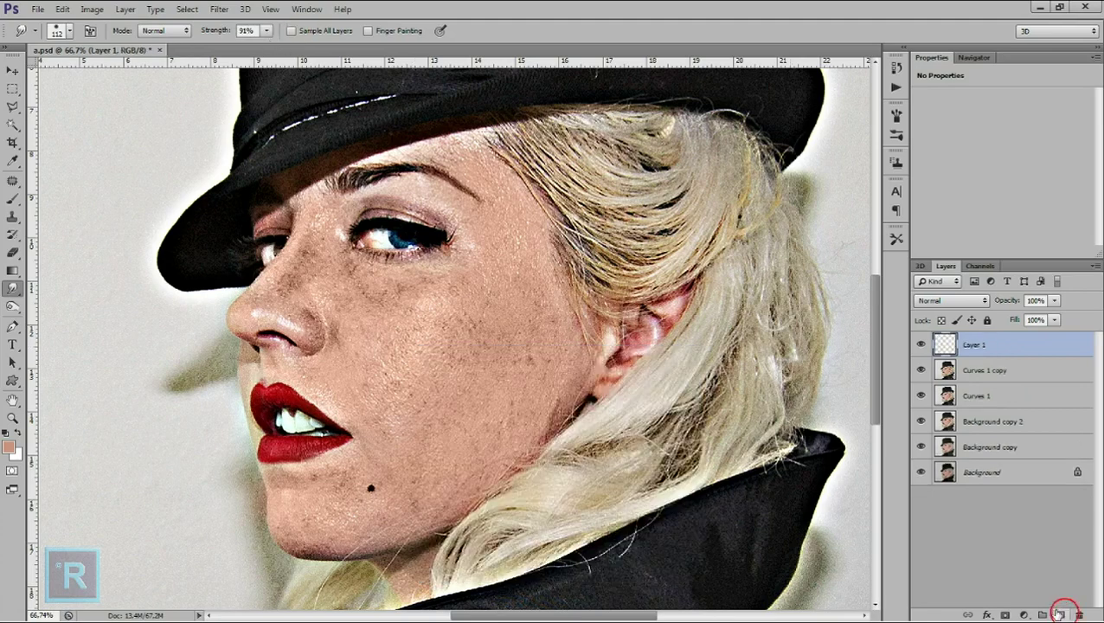
scroll(482, 375, up, 1)
right_click(474, 370)
click(584, 401)
click(264, 31)
drag(238, 43, 225, 49)
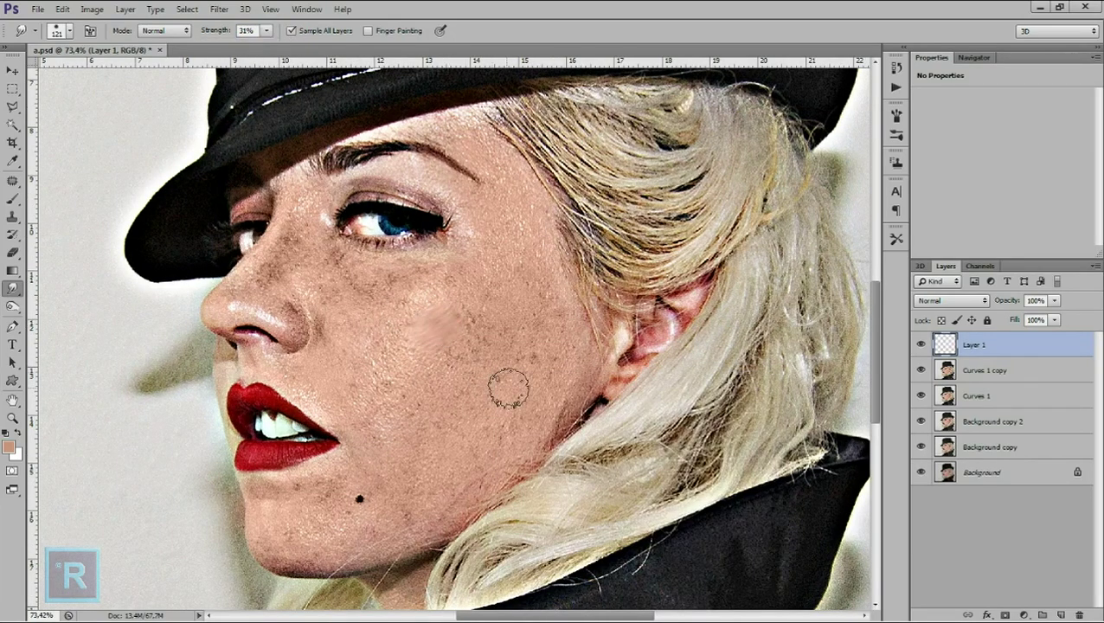
click(268, 30)
drag(271, 50, 287, 51)
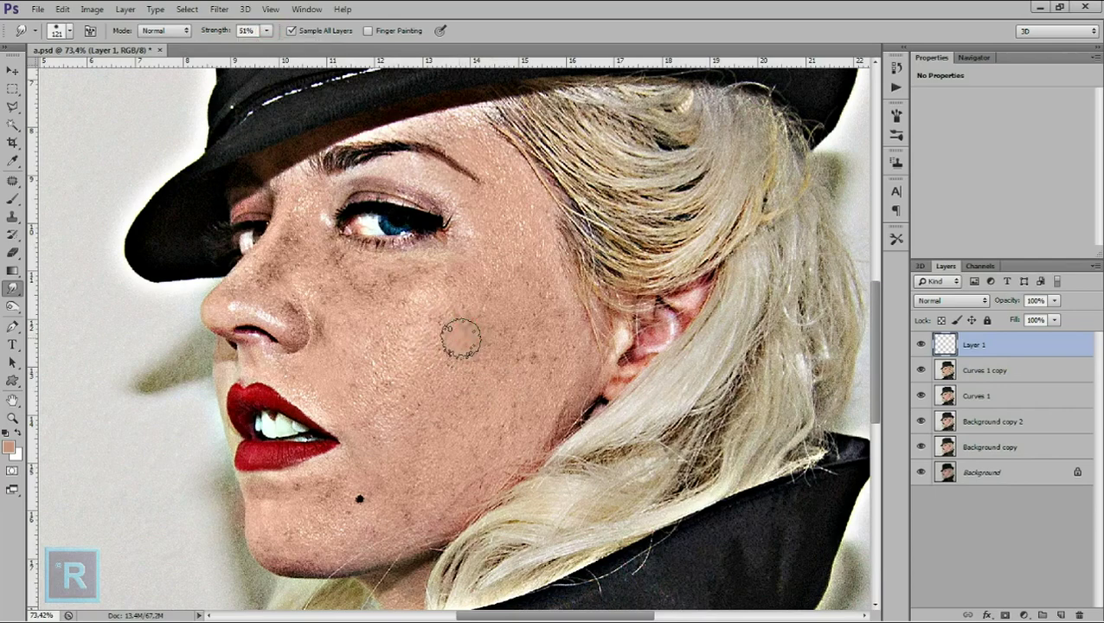
Step: Test-smudge a cheek patch, then settle on 54% strength with a 106 px brush
drag(286, 182, 313, 175)
right_click(483, 315)
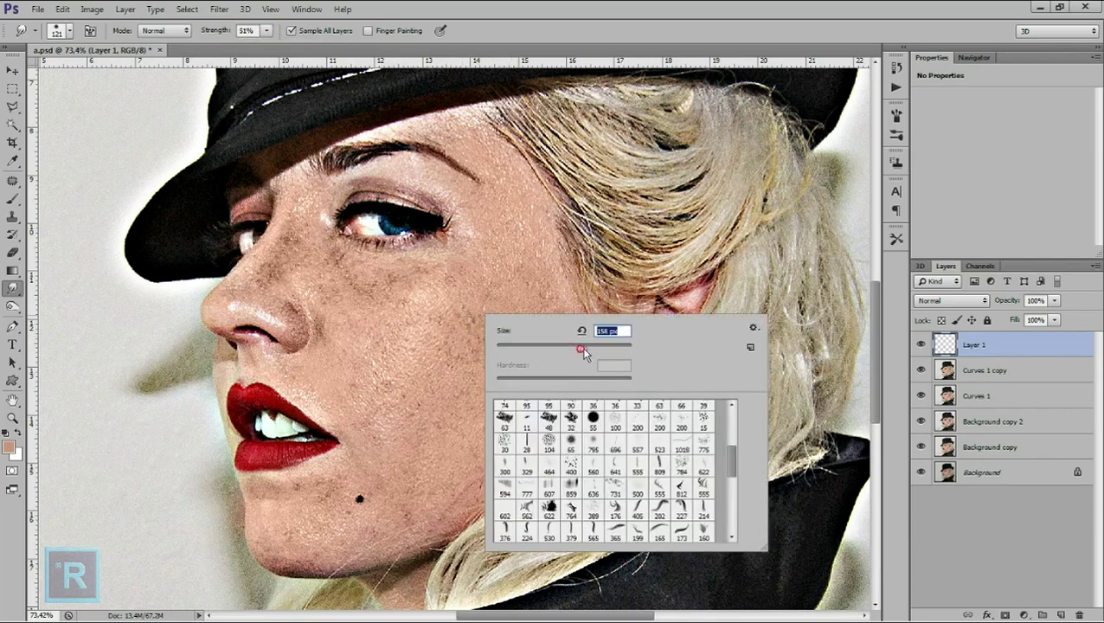
click(442, 338)
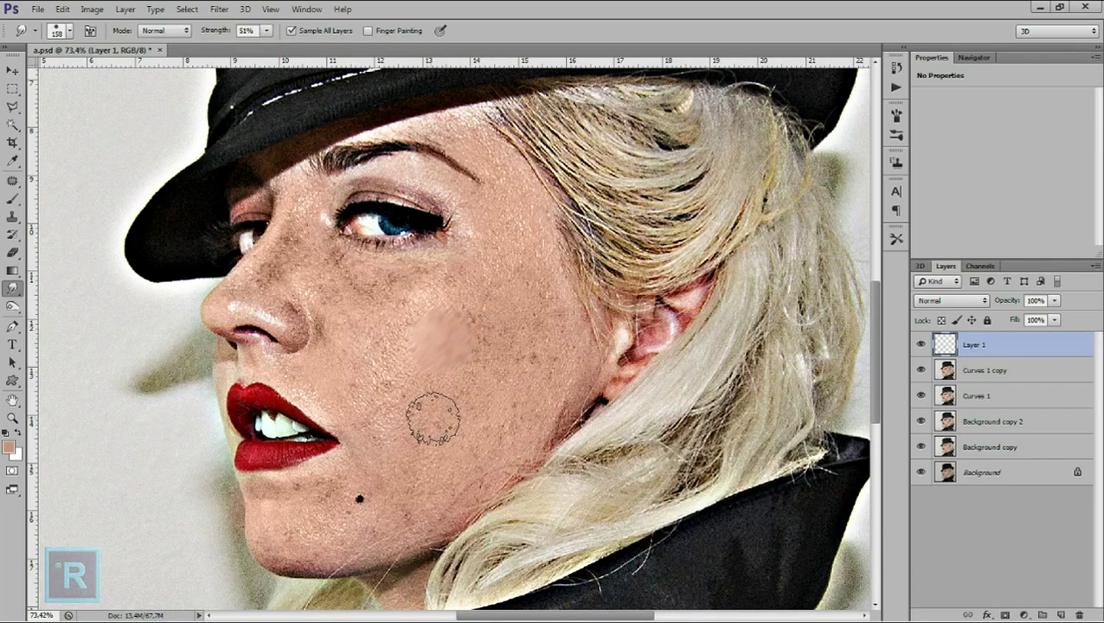
click(267, 30)
mouse_move(286, 50)
mouse_down()
mouse_move(304, 50)
mouse_move(253, 41)
mouse_up()
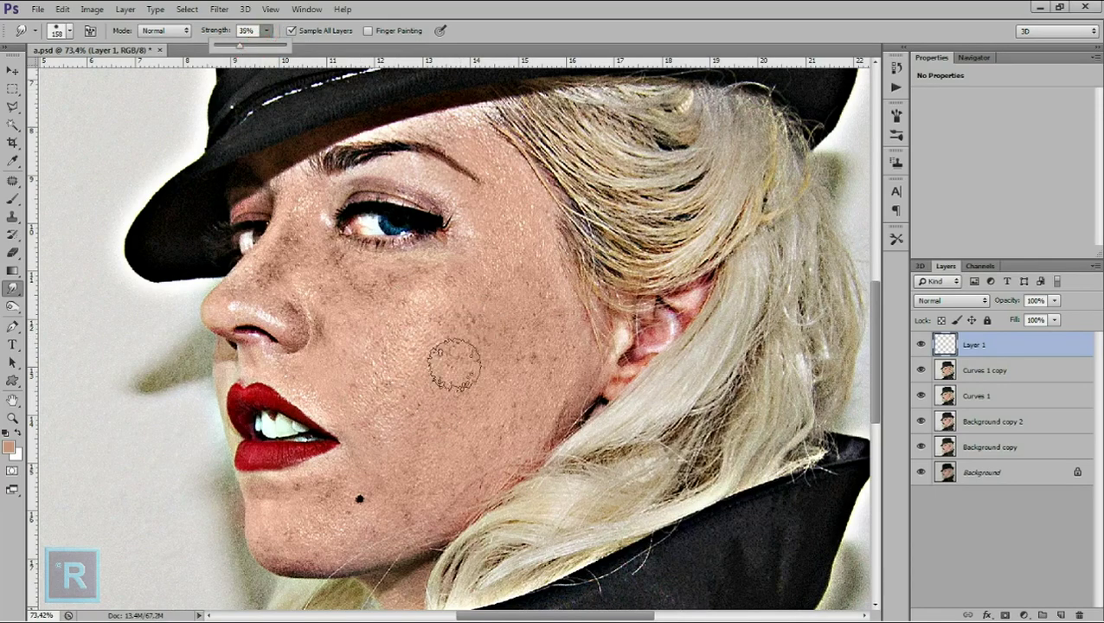
drag(451, 362, 478, 345)
scroll(480, 414, up, 1)
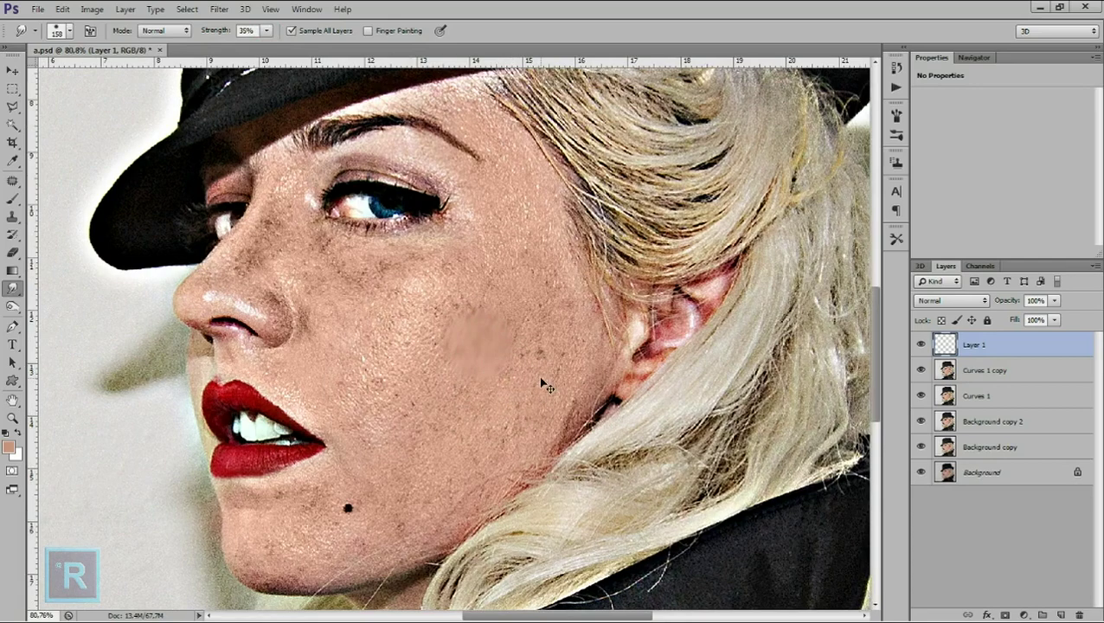
right_click(483, 304)
drag(531, 330, 545, 333)
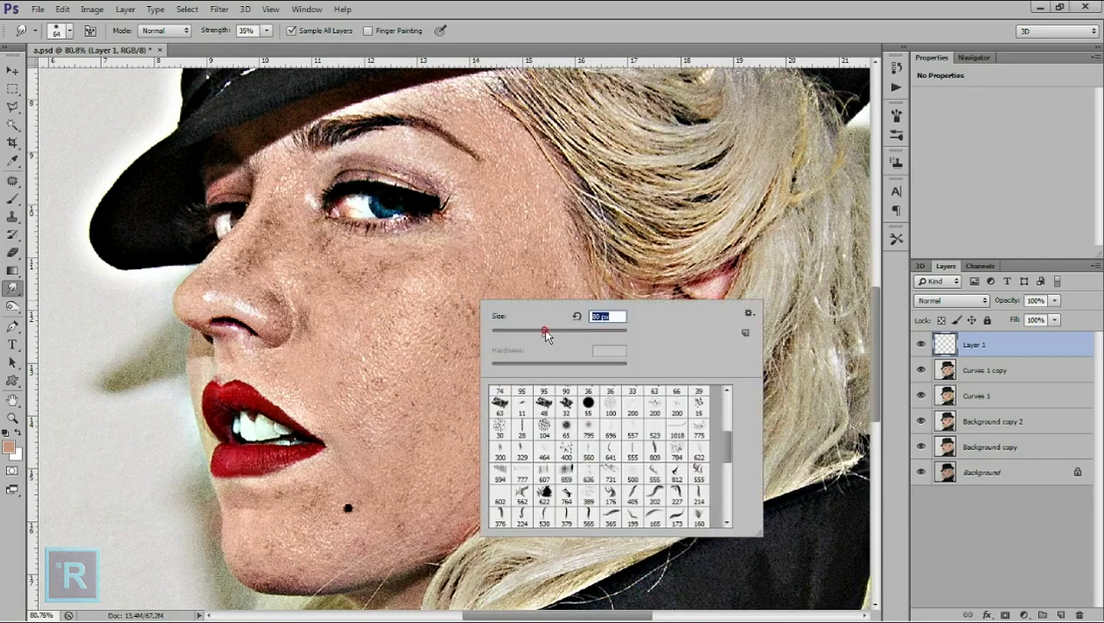
drag(267, 30, 281, 45)
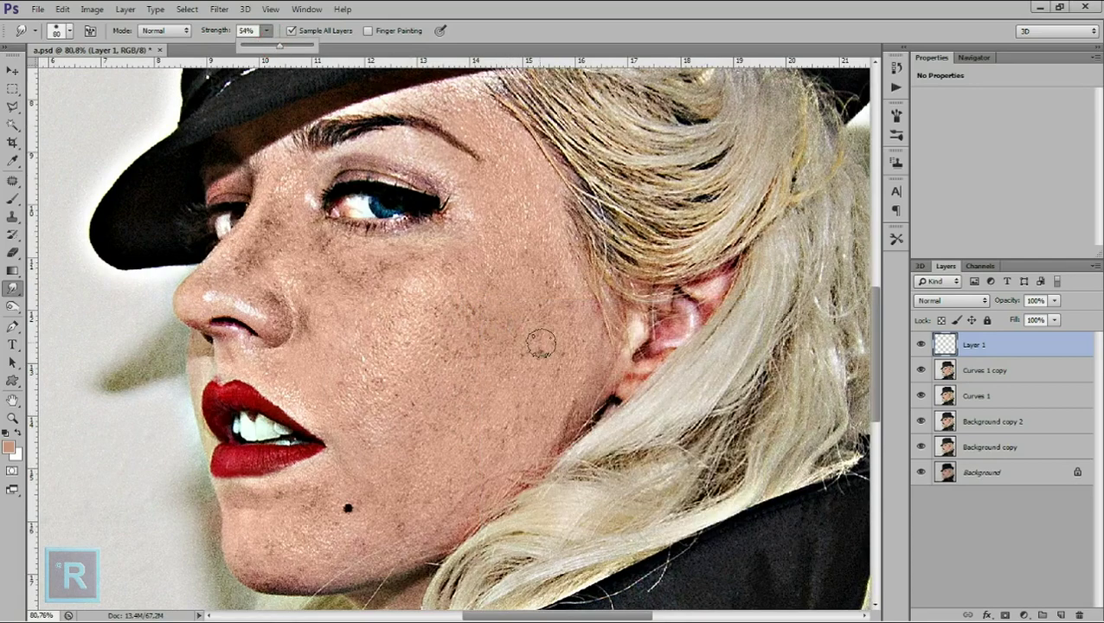
right_click(527, 336)
drag(599, 369, 615, 369)
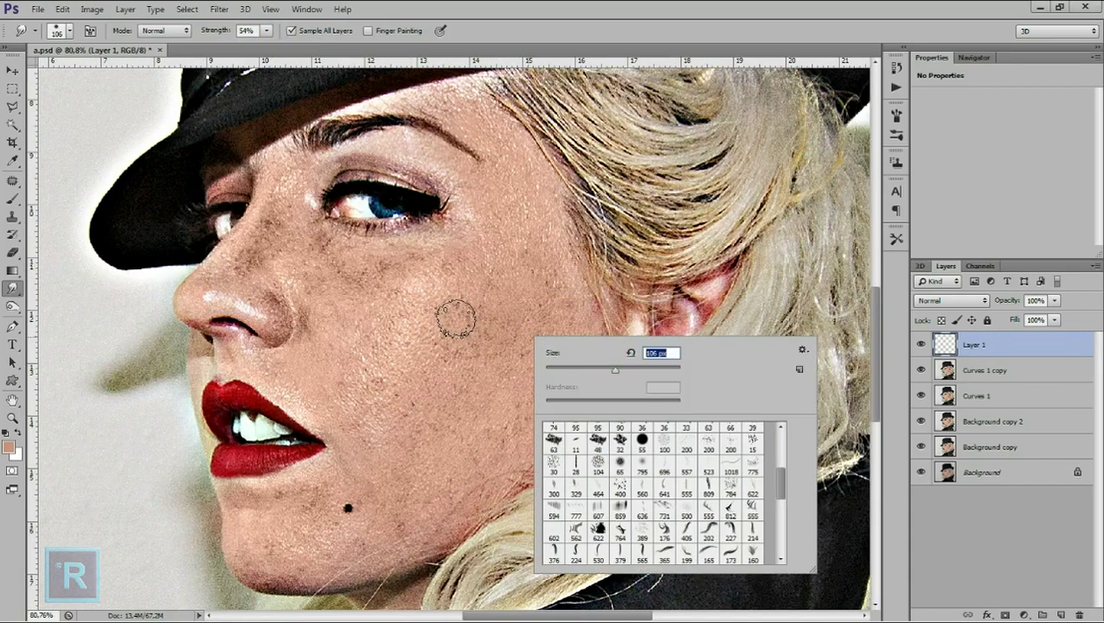
click(334, 256)
Step: Smudge the cheek under the eye, toward the nostril, and beside the nose
mouse_move(344, 258)
mouse_down()
mouse_move(340, 249)
mouse_move(357, 262)
mouse_move(435, 245)
mouse_move(332, 283)
mouse_move(316, 254)
mouse_move(349, 278)
mouse_move(305, 236)
mouse_move(291, 239)
mouse_move(291, 284)
mouse_move(317, 322)
mouse_move(355, 325)
mouse_move(350, 308)
mouse_move(406, 318)
mouse_move(379, 347)
mouse_move(284, 364)
mouse_move(301, 397)
mouse_move(279, 374)
mouse_move(361, 416)
mouse_move(349, 389)
mouse_move(397, 386)
mouse_move(358, 384)
mouse_move(362, 372)
mouse_move(337, 384)
mouse_move(340, 398)
mouse_up()
mouse_move(345, 313)
mouse_down()
mouse_move(320, 330)
mouse_move(286, 267)
mouse_move(382, 296)
mouse_move(320, 264)
mouse_move(357, 276)
mouse_up()
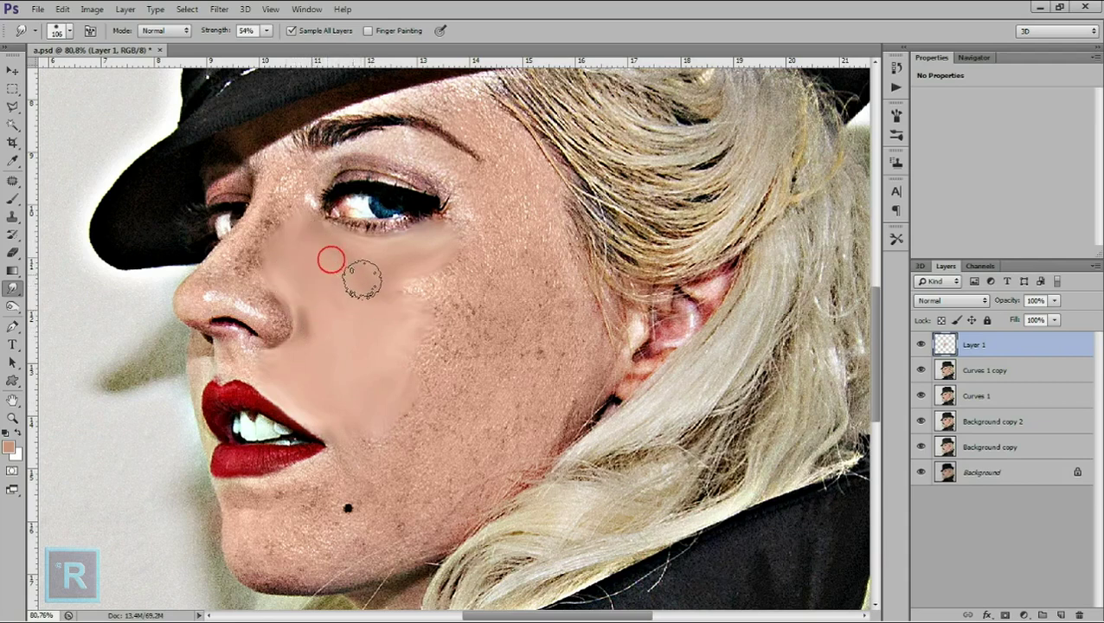
drag(296, 260, 321, 293)
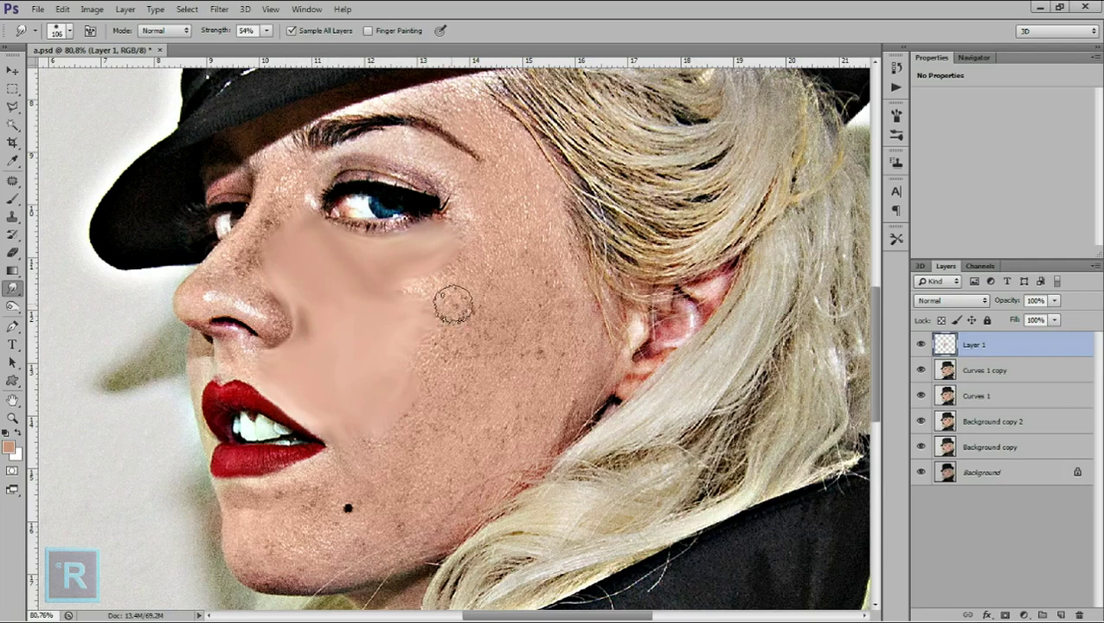
scroll(467, 291, up, 1)
right_click(489, 319)
click(585, 347)
click(386, 290)
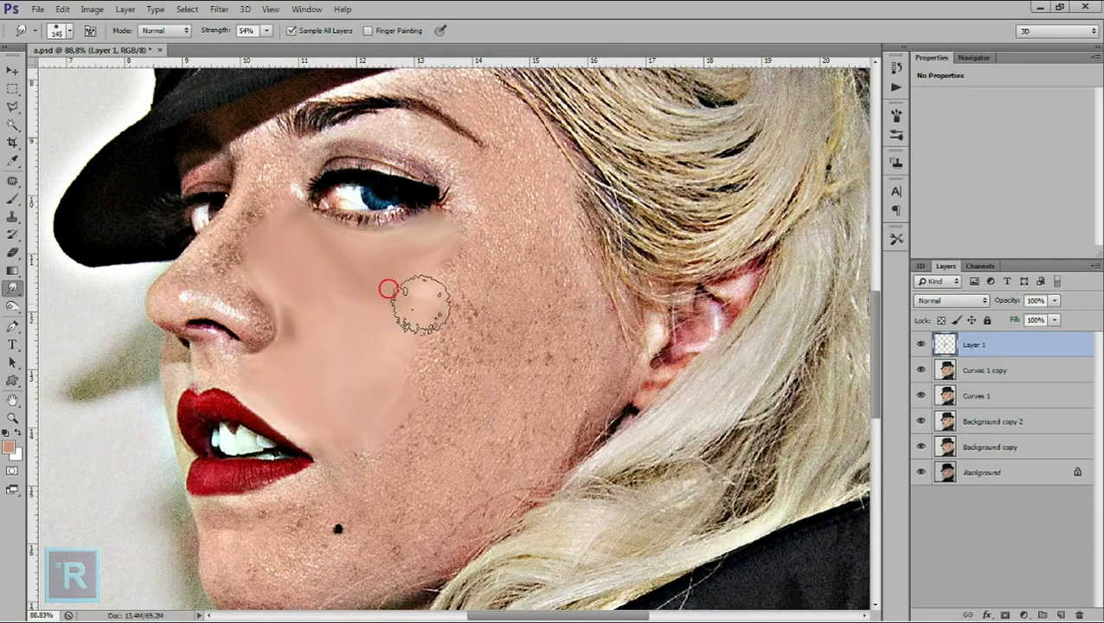
Step: Smudge the cheek down to the jaw, the upper cheek toward the hat, and the chin
mouse_move(436, 293)
mouse_down()
mouse_move(404, 412)
mouse_move(354, 459)
mouse_move(454, 470)
mouse_move(525, 443)
mouse_move(547, 413)
mouse_move(569, 409)
mouse_move(581, 381)
mouse_move(515, 423)
mouse_move(486, 401)
mouse_up()
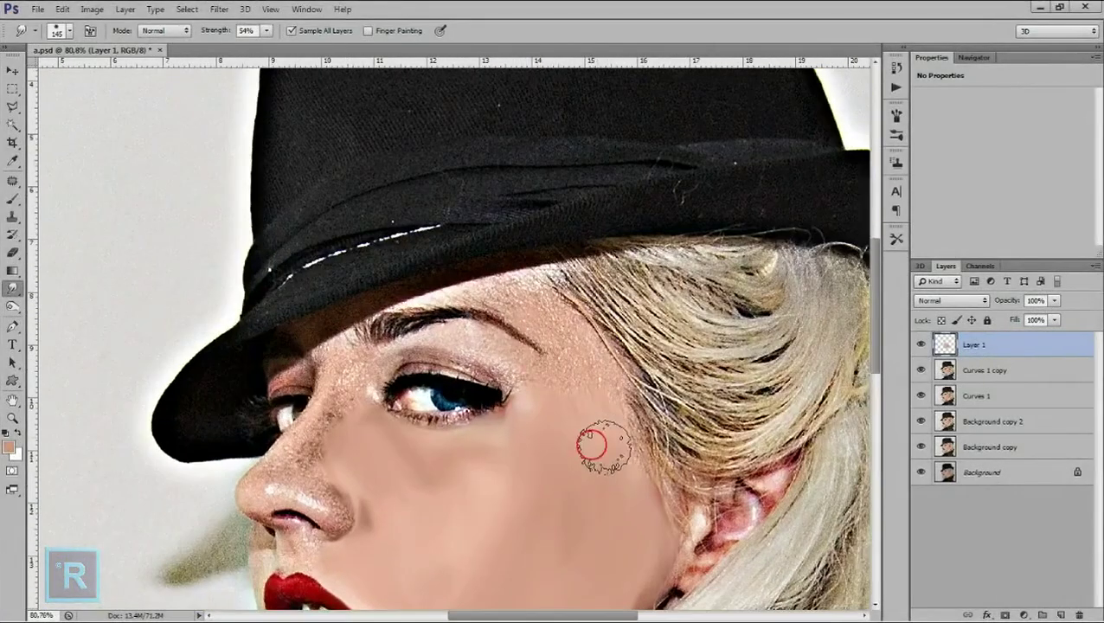
mouse_move(592, 443)
mouse_down()
mouse_move(543, 381)
mouse_move(522, 296)
mouse_move(451, 323)
mouse_move(414, 320)
mouse_move(478, 319)
mouse_move(381, 369)
mouse_move(369, 407)
mouse_up()
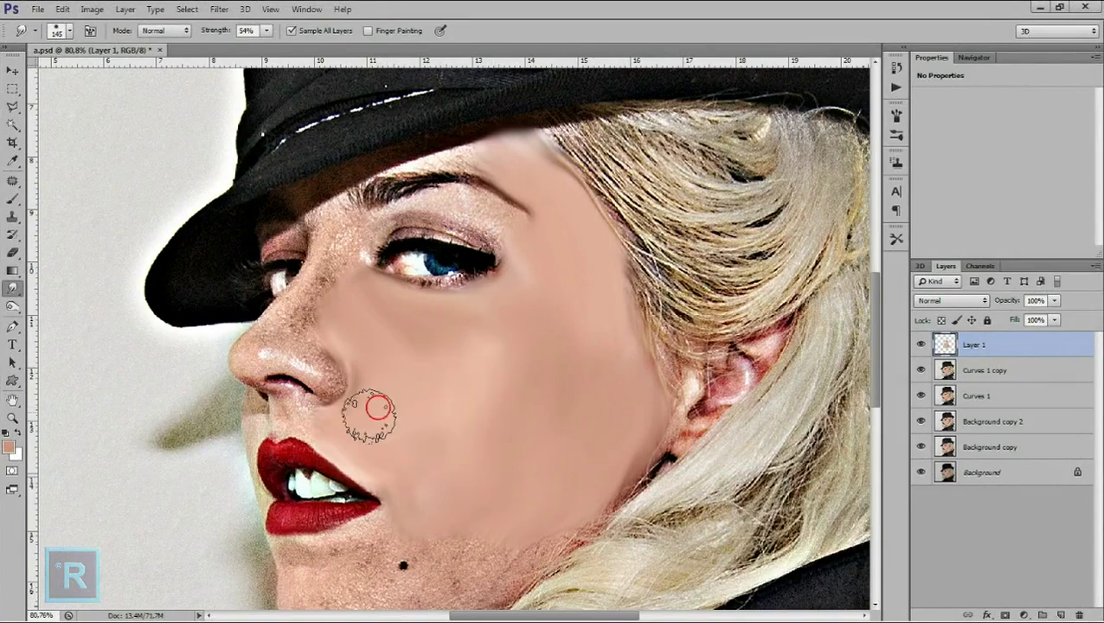
mouse_move(439, 472)
mouse_down()
mouse_move(433, 462)
mouse_move(337, 520)
mouse_move(431, 468)
mouse_move(399, 505)
mouse_move(389, 443)
mouse_up()
key(bracketleft)
key(bracketleft)
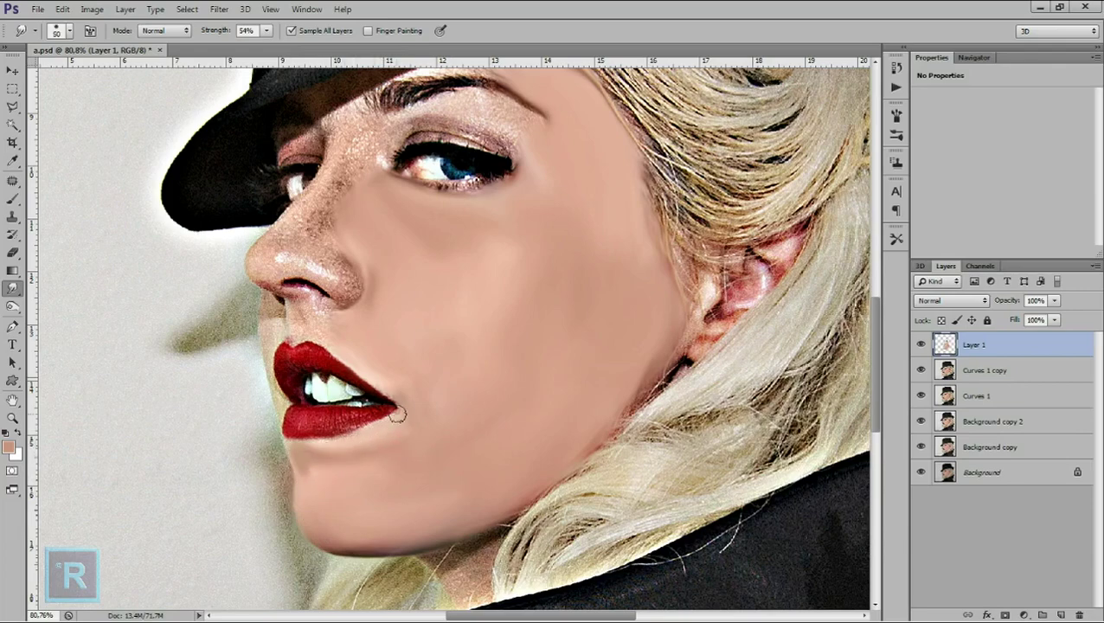
key(ctrl+0)
scroll(455, 442, up, 3)
Step: Smudge up the nose bridge and between the brows above the eye
key(bracketright)
key(bracketright)
key(bracketright)
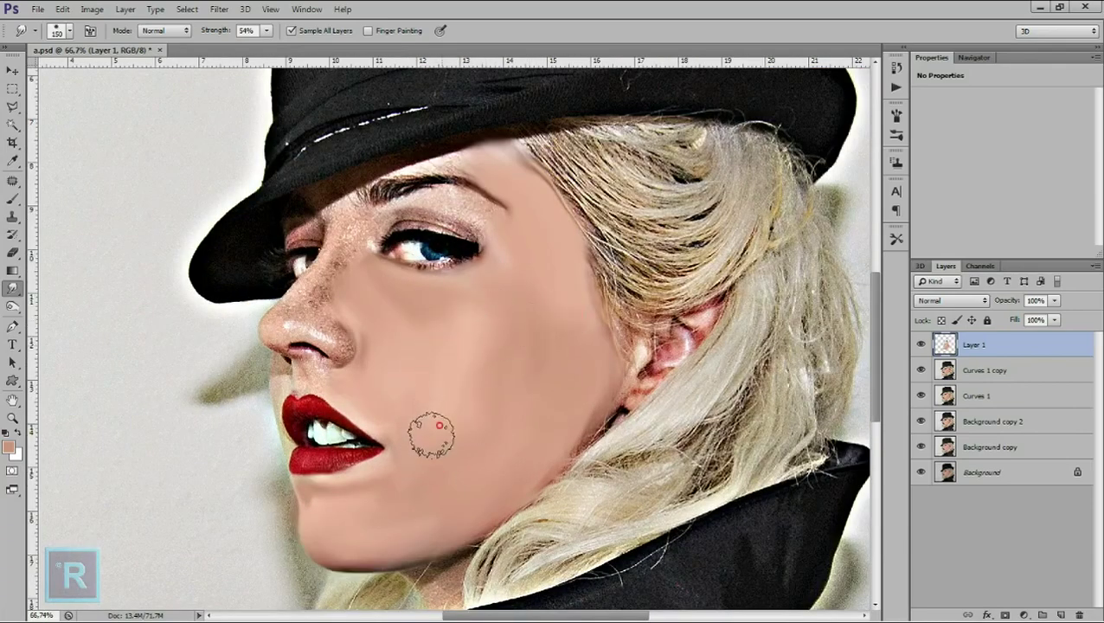
key(bracketleft)
key(bracketleft)
key(bracketleft)
drag(345, 356, 312, 275)
key(bracketright)
mouse_move(339, 314)
mouse_down()
mouse_move(347, 222)
mouse_move(407, 203)
mouse_move(490, 217)
mouse_move(415, 207)
mouse_up()
key(bracketleft)
key(bracketleft)
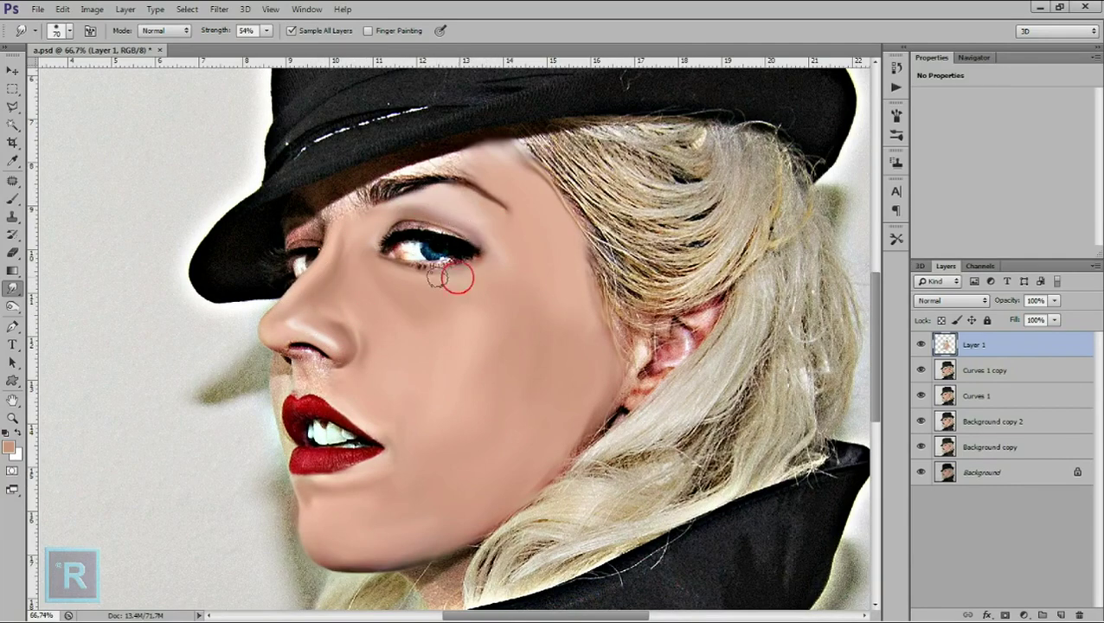
scroll(451, 269, up, 1)
scroll(356, 257, up, 3)
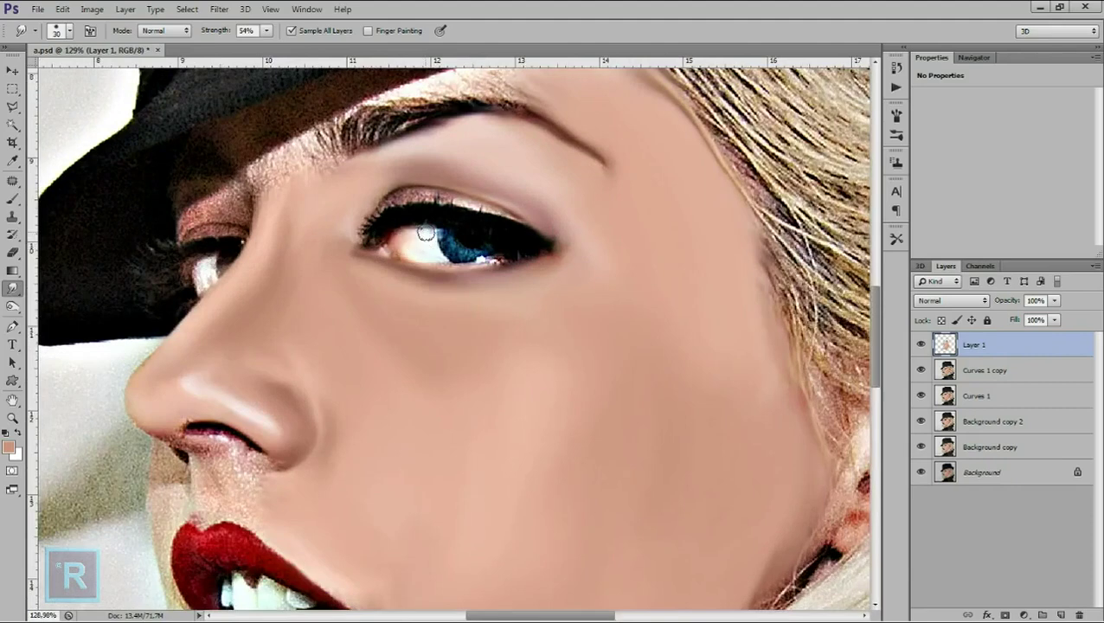
Step: Smudge the upper eyelid crease above the iris and soften the chin skin
drag(404, 197, 434, 197)
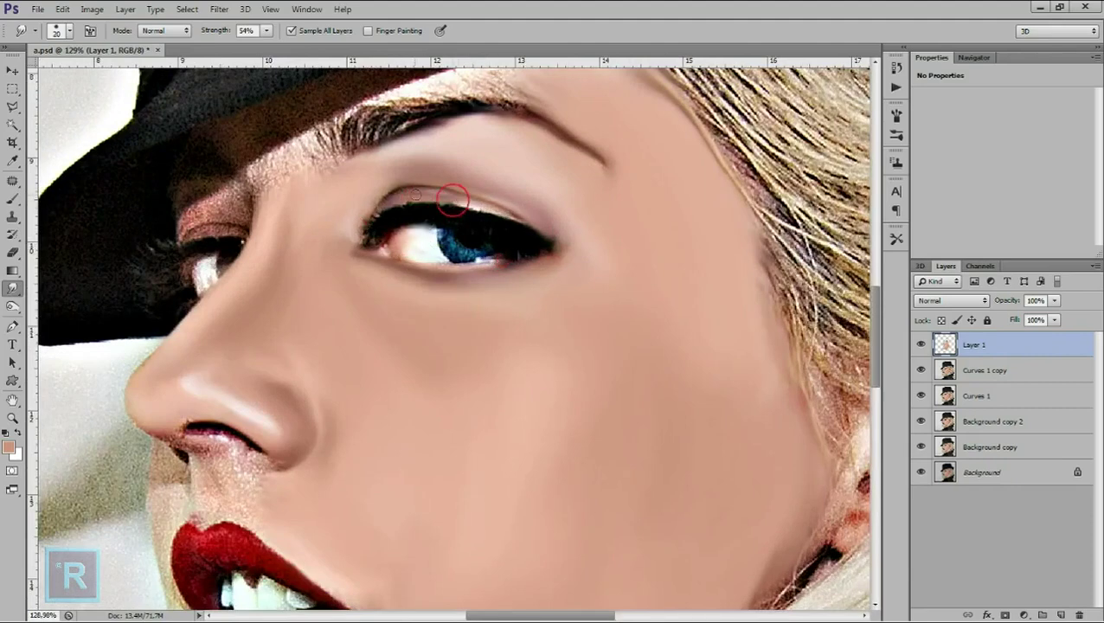
scroll(405, 259, down, 2)
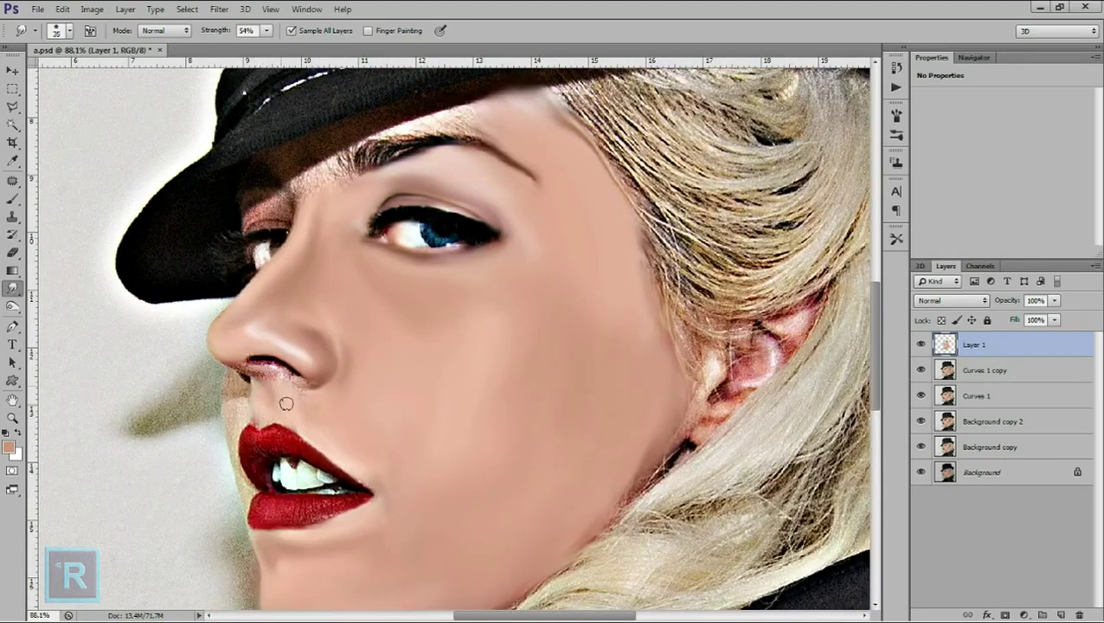
scroll(238, 413, down, 2)
key(bracketright)
key(bracketright)
key(bracketright)
click(381, 464)
mouse_move(380, 464)
mouse_down()
mouse_move(394, 450)
mouse_move(446, 453)
mouse_move(367, 447)
mouse_up()
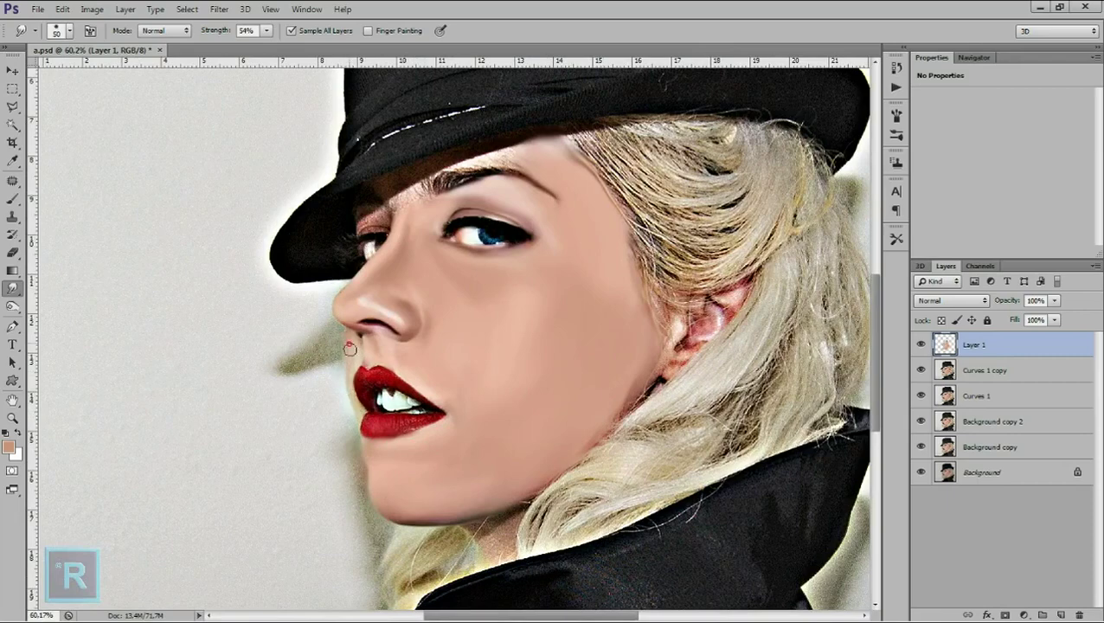
scroll(372, 465, up, 2)
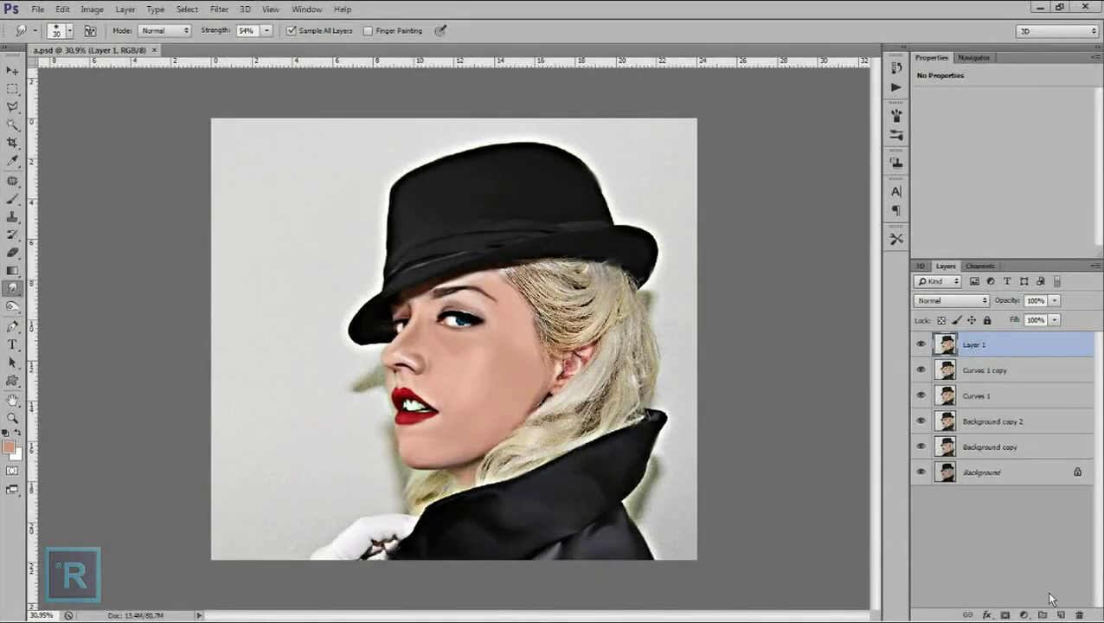
click(1023, 614)
Step: Add a brightening Curves adjustment layer with an inverted black mask, and ready the brush
click(1021, 427)
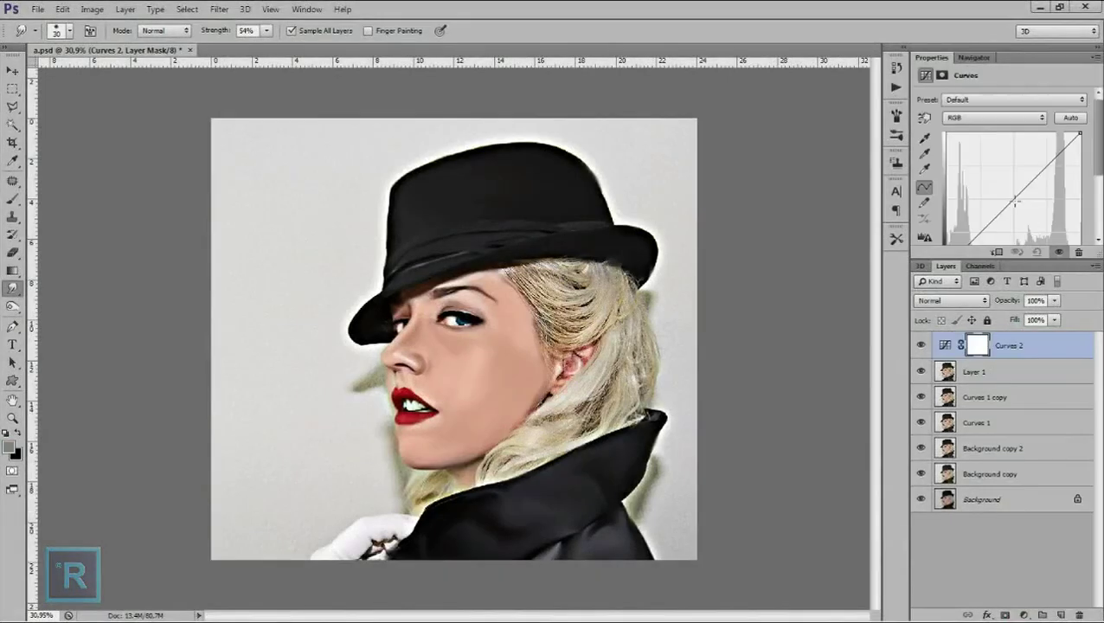
drag(1013, 195, 1006, 188)
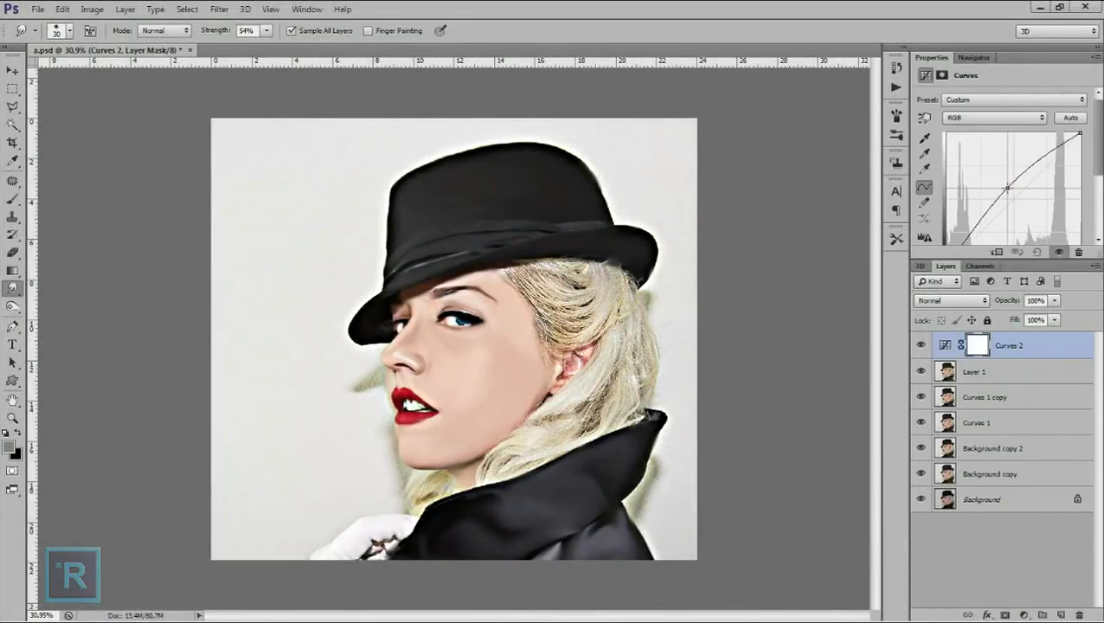
drag(1006, 187, 1006, 186)
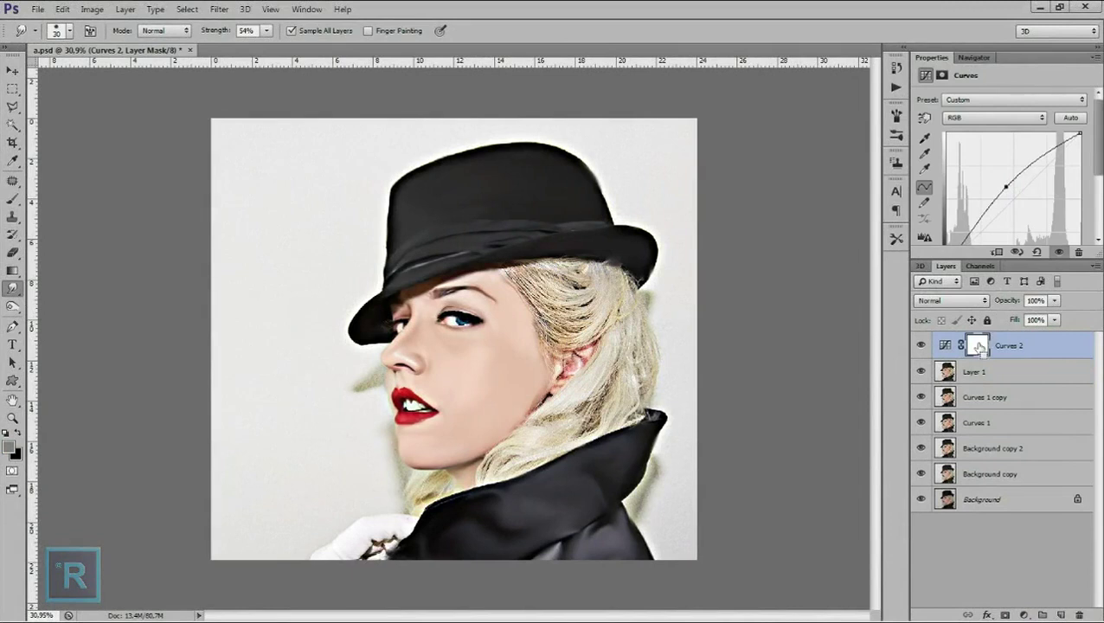
key(ctrl+i)
click(11, 201)
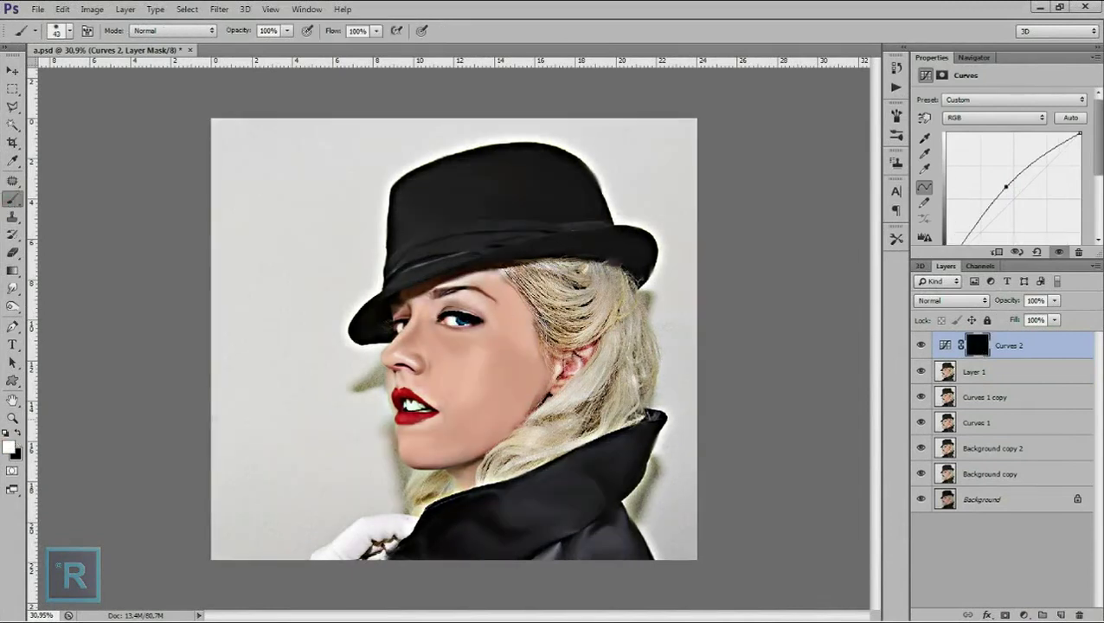
right_click(494, 349)
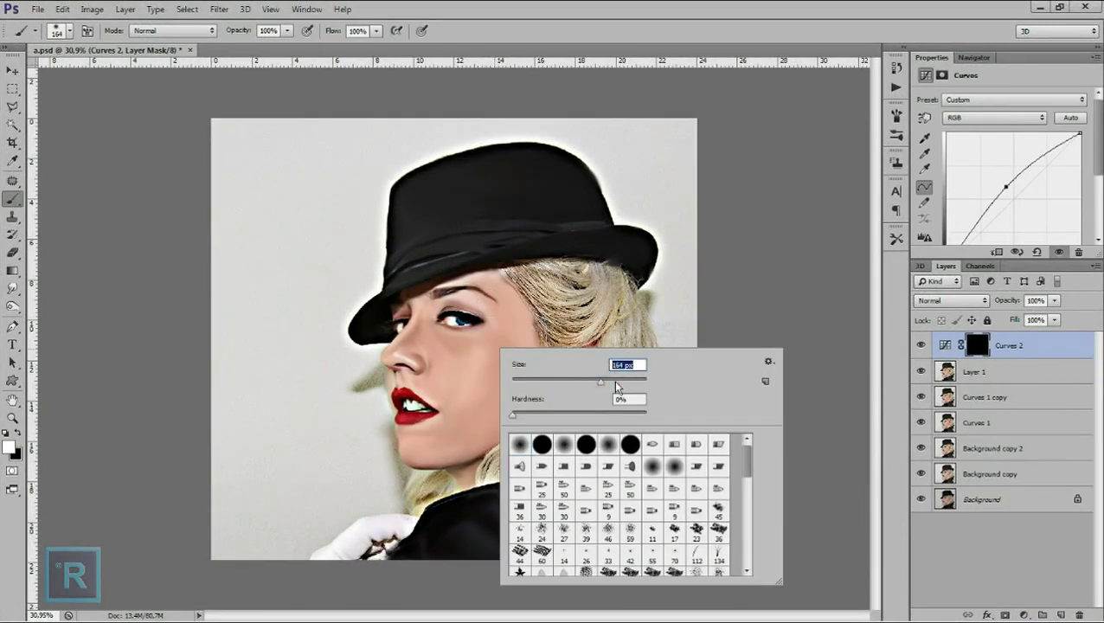
key(Return)
Step: Paint the brightening into the hat, chin and jaw, and the cheek at half opacity
drag(384, 207, 407, 227)
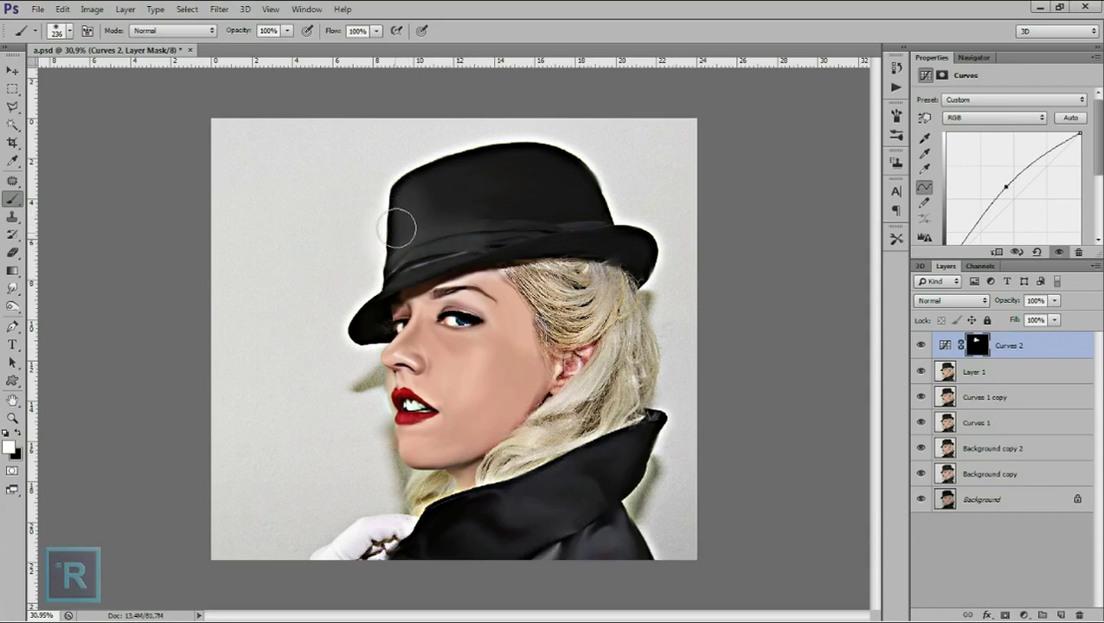
mouse_move(436, 190)
mouse_down()
mouse_move(394, 229)
mouse_move(505, 182)
mouse_move(370, 296)
mouse_move(655, 250)
mouse_move(665, 333)
mouse_up()
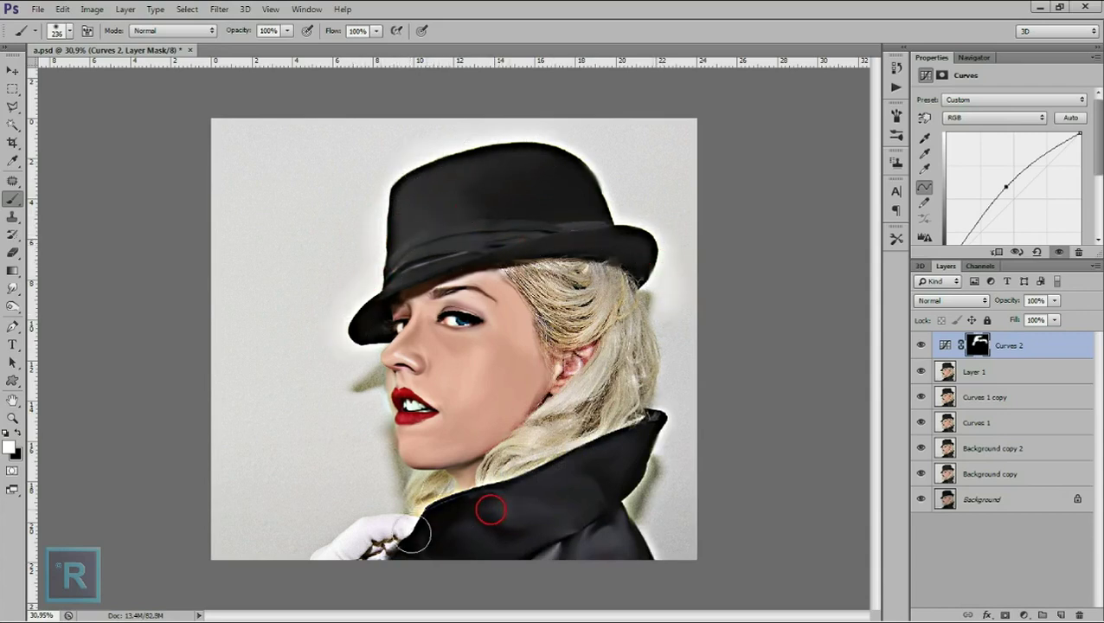
drag(412, 446, 471, 450)
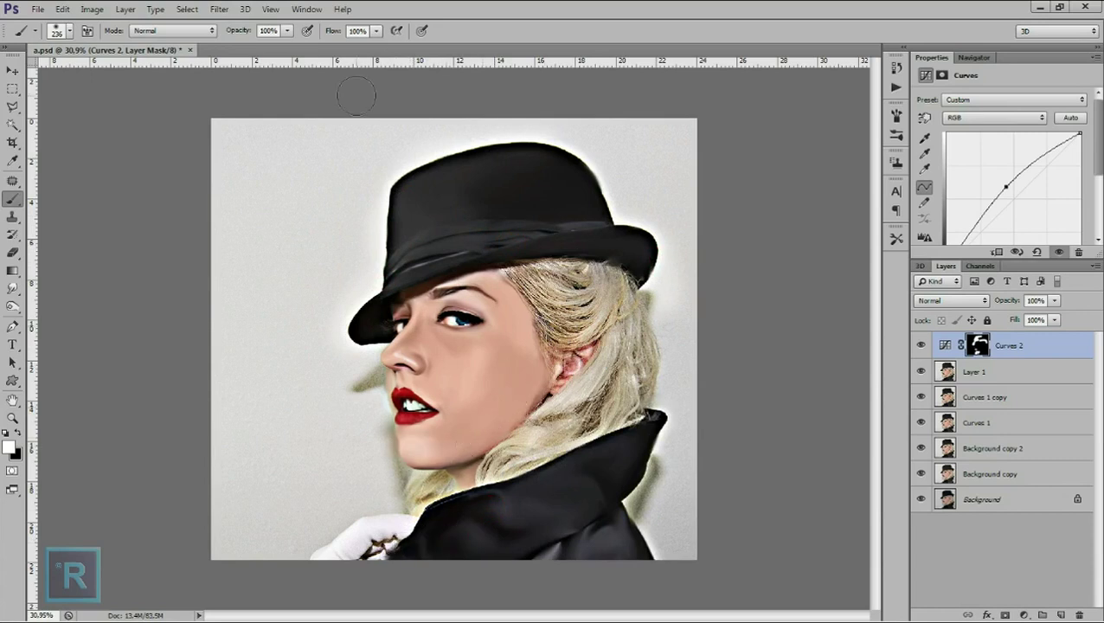
click(288, 30)
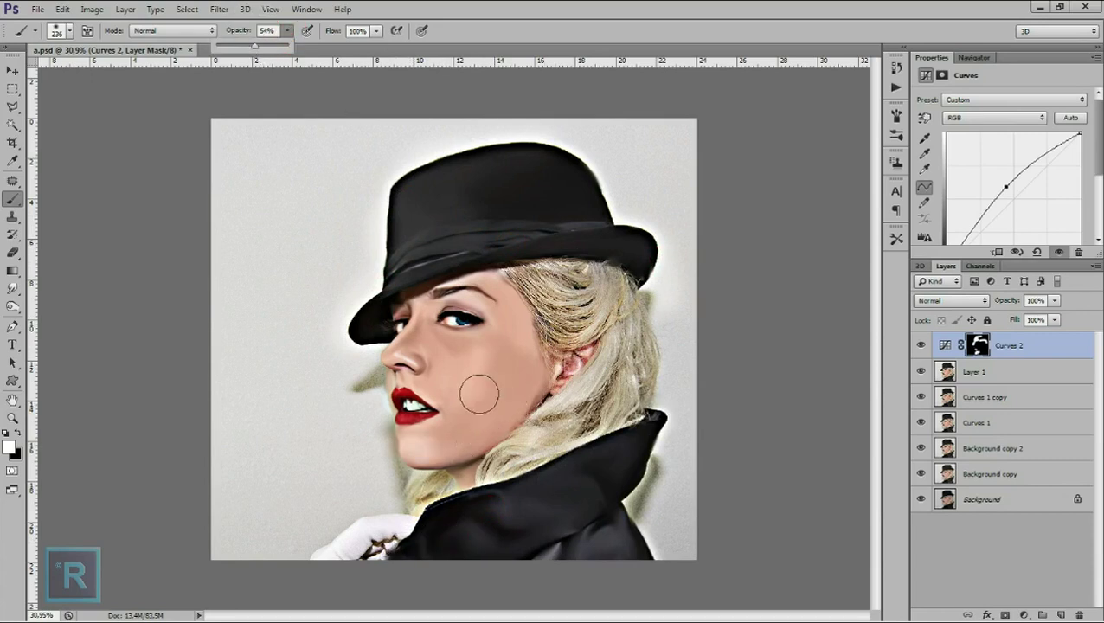
right_click(479, 395)
key(Return)
mouse_move(444, 394)
mouse_down()
mouse_move(450, 357)
mouse_move(467, 429)
mouse_up()
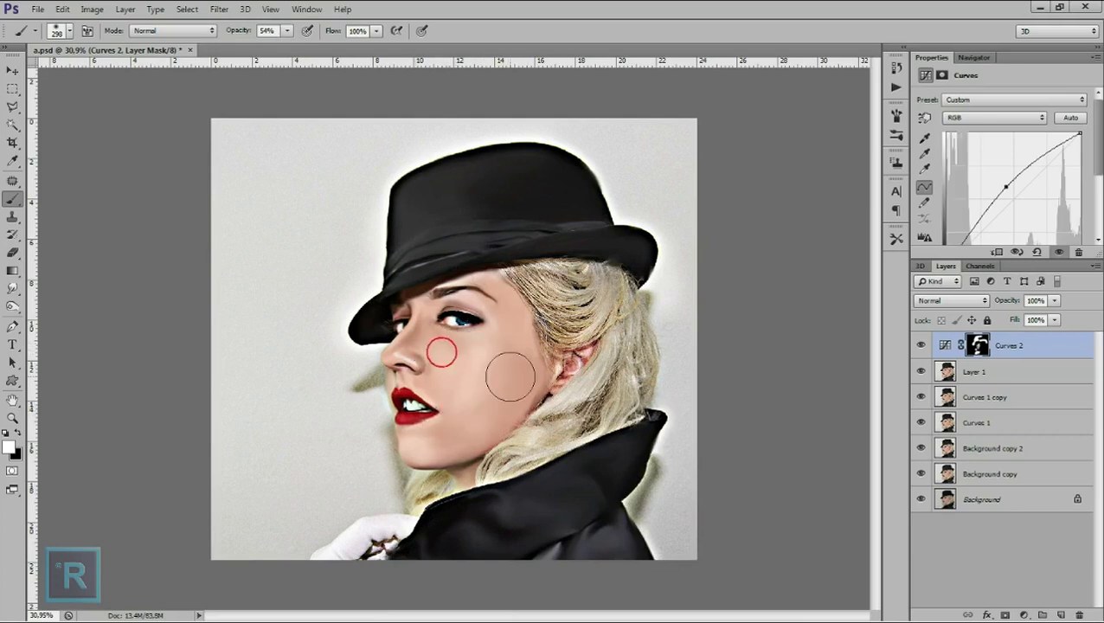
Step: Shrink the brush to 79 px and select Layer 1 together with Curves 2
right_click(465, 363)
click(512, 394)
key(Return)
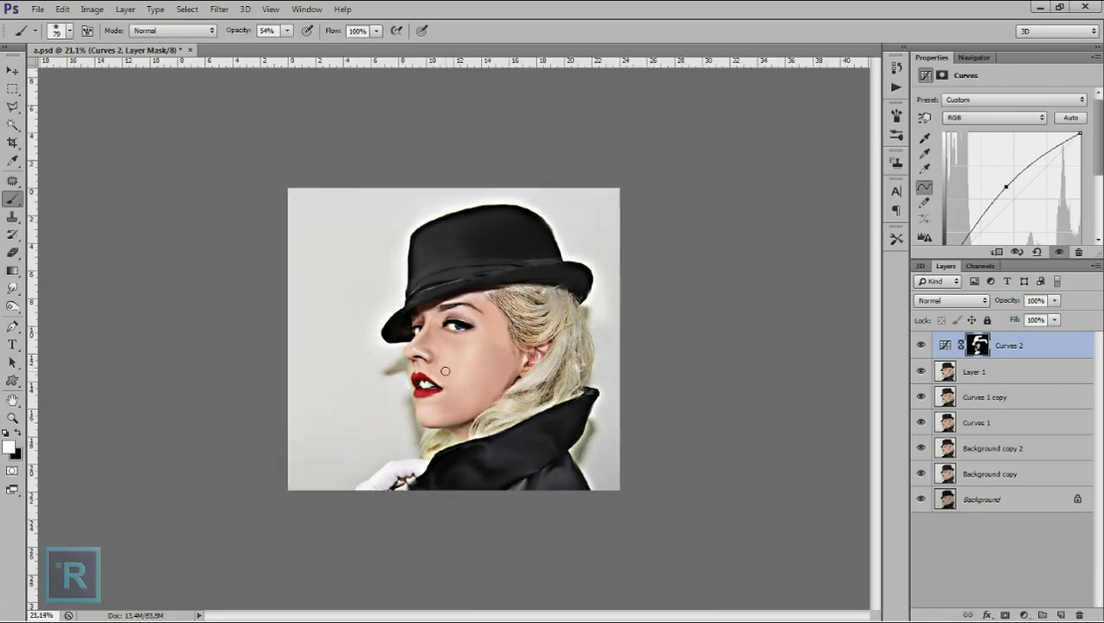
shift+click(969, 374)
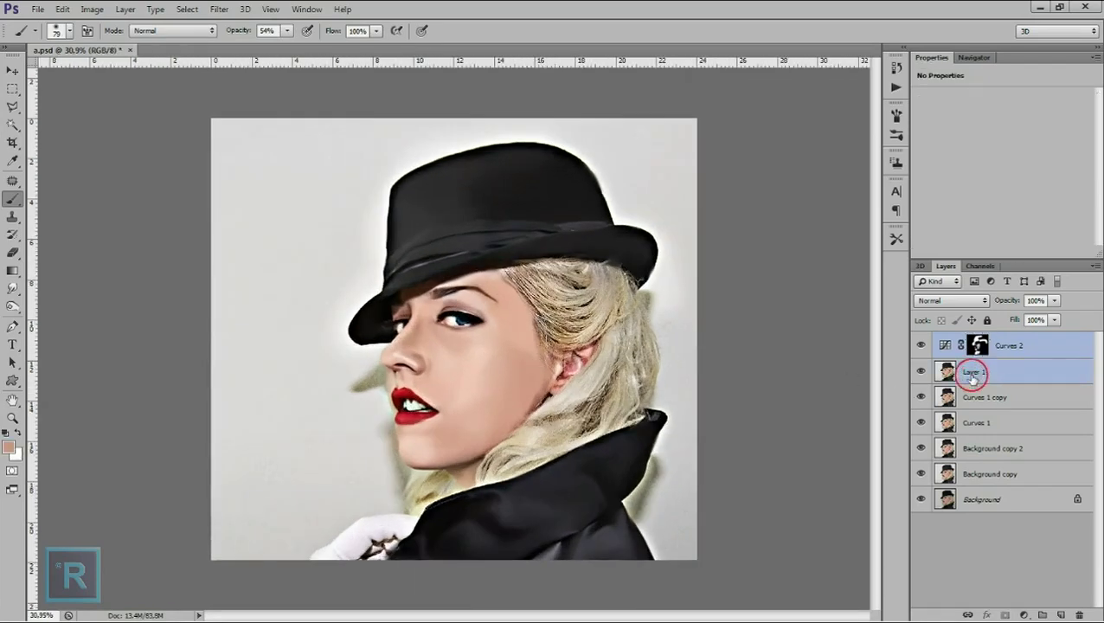
Step: Merge Layer 1 with Curves 2 and duplicate the merged layer
key(ctrl+e)
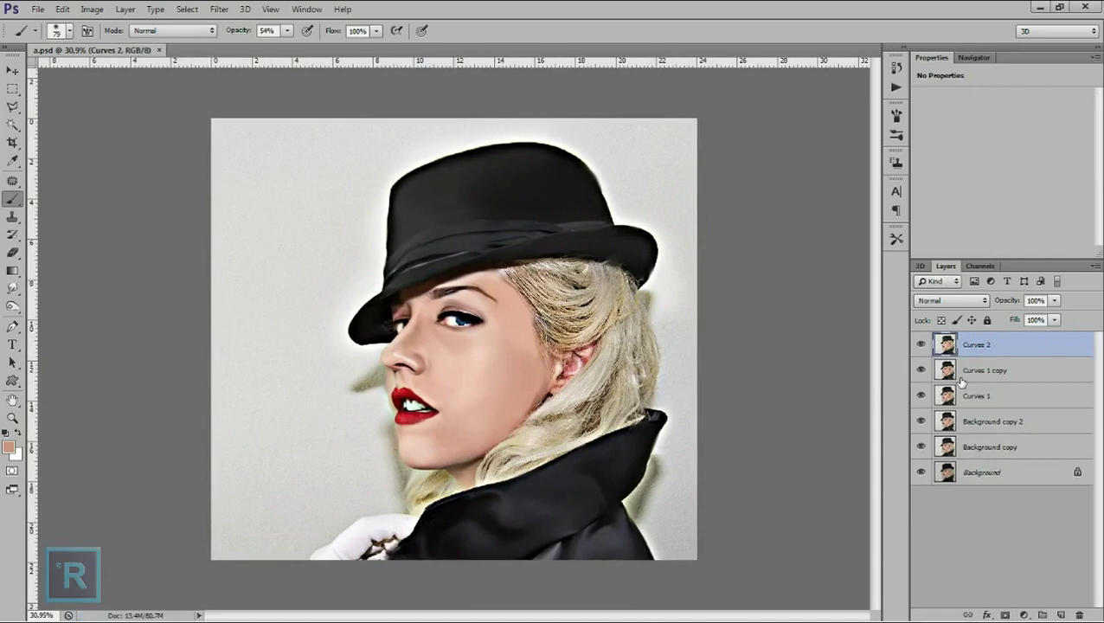
scroll(805, 320, up, 1)
drag(1033, 350, 1060, 614)
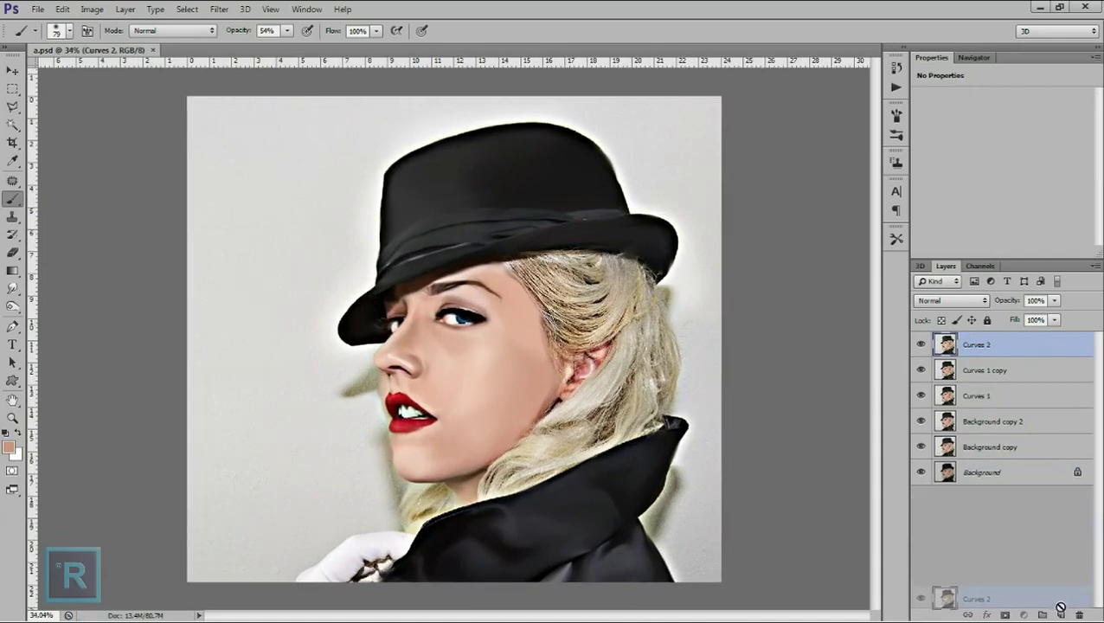
Step: Surface-blur the copy and hide it behind an all-black layer mask
click(219, 9)
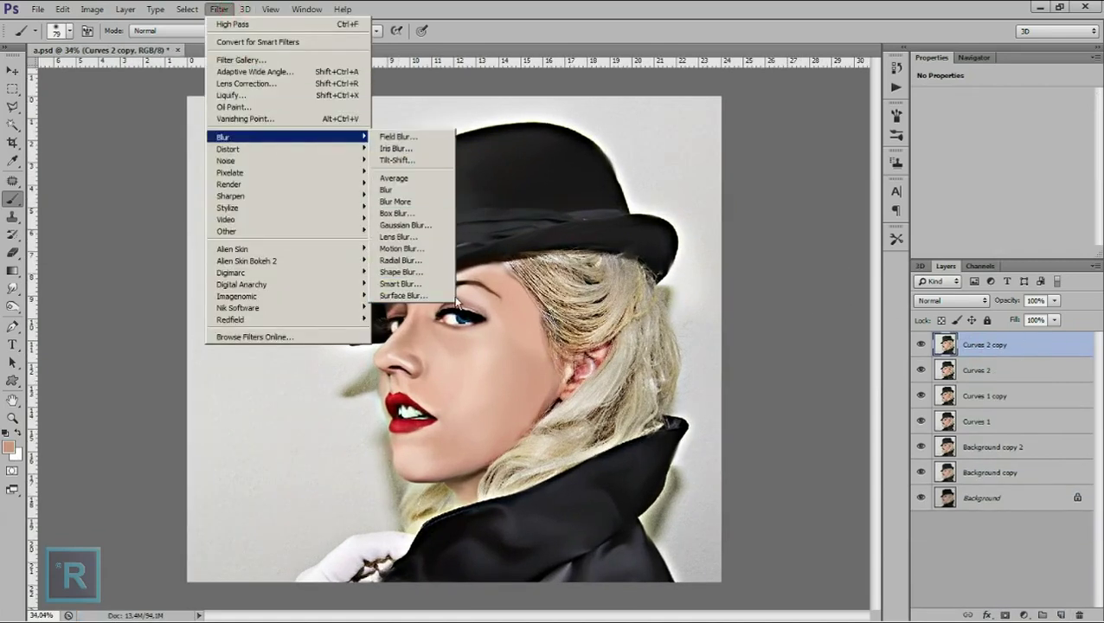
click(448, 297)
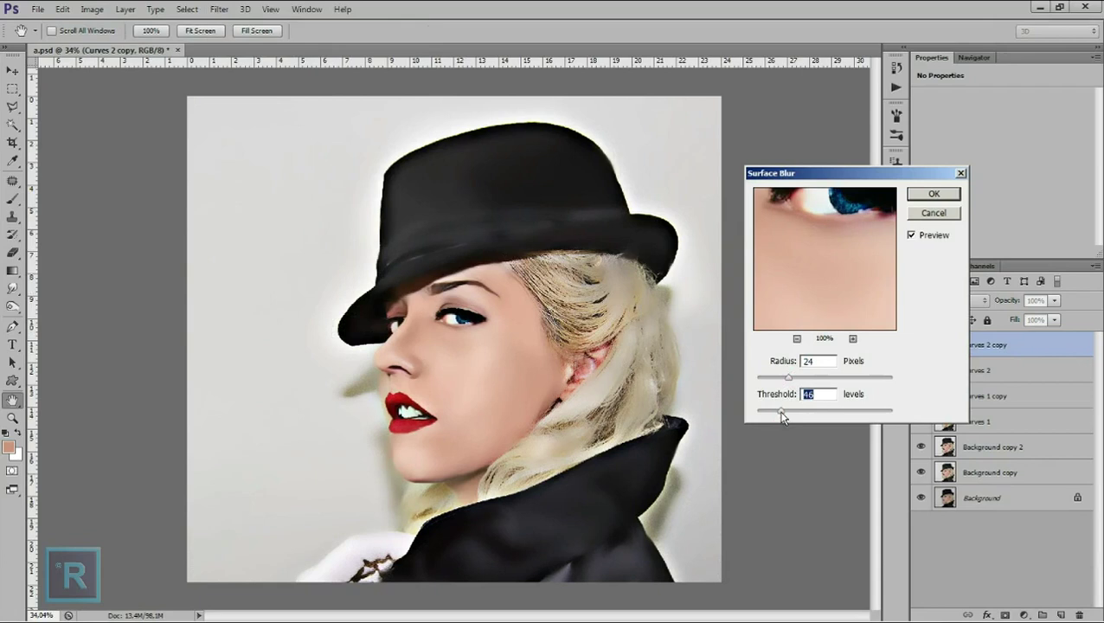
click(912, 236)
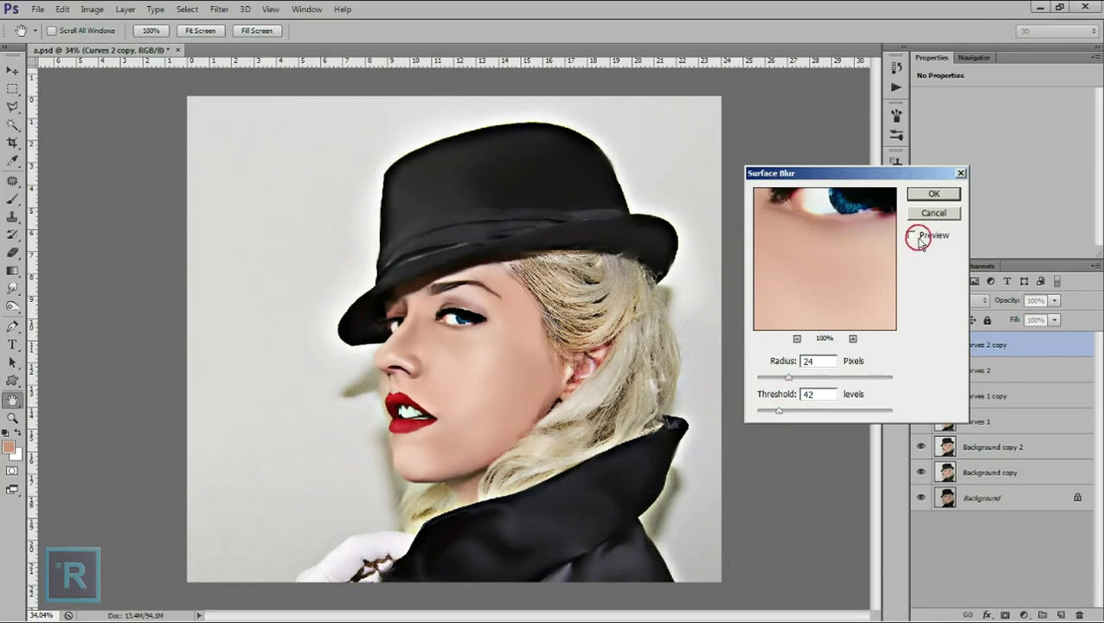
click(913, 235)
click(912, 235)
click(927, 197)
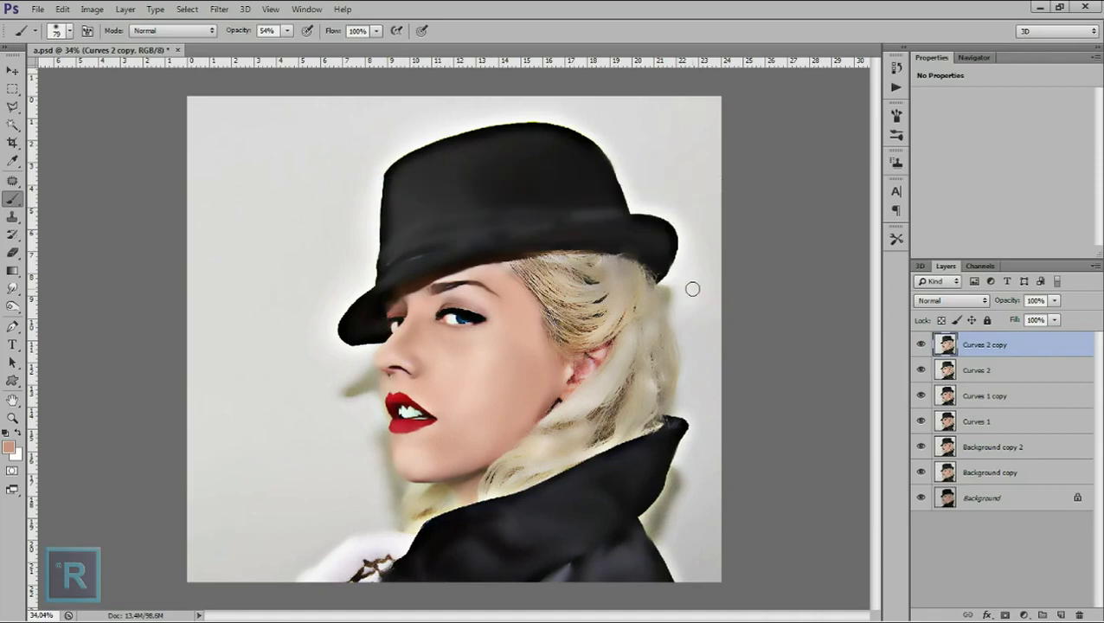
alt+click(1005, 615)
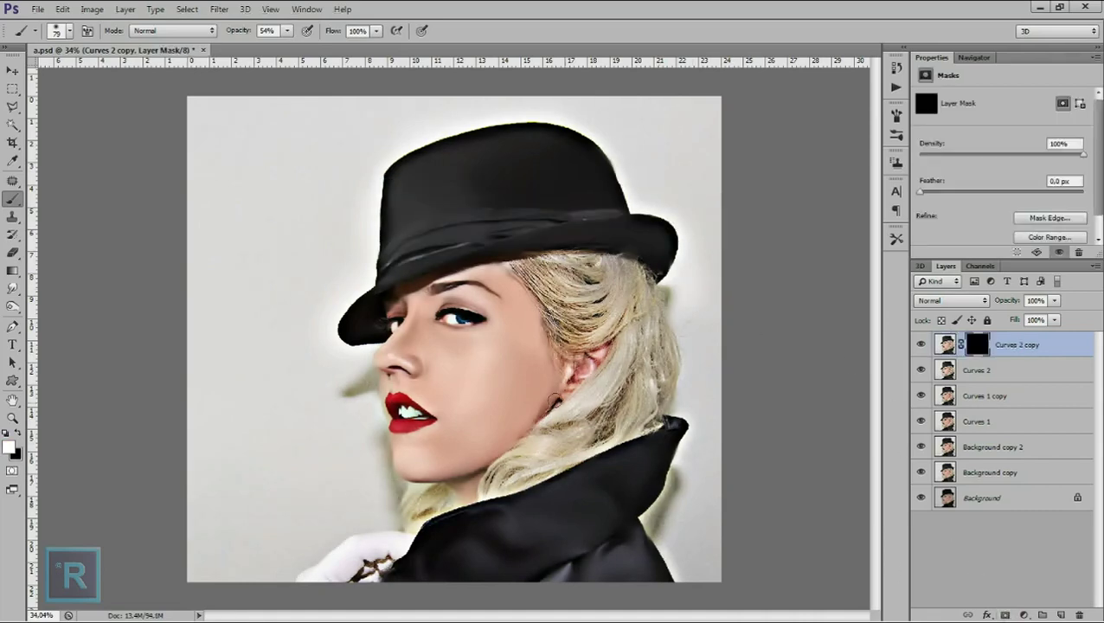
Step: Set up a 139 px brush at full opacity for painting the mask
key(ctrl+0)
scroll(529, 318, up, 2)
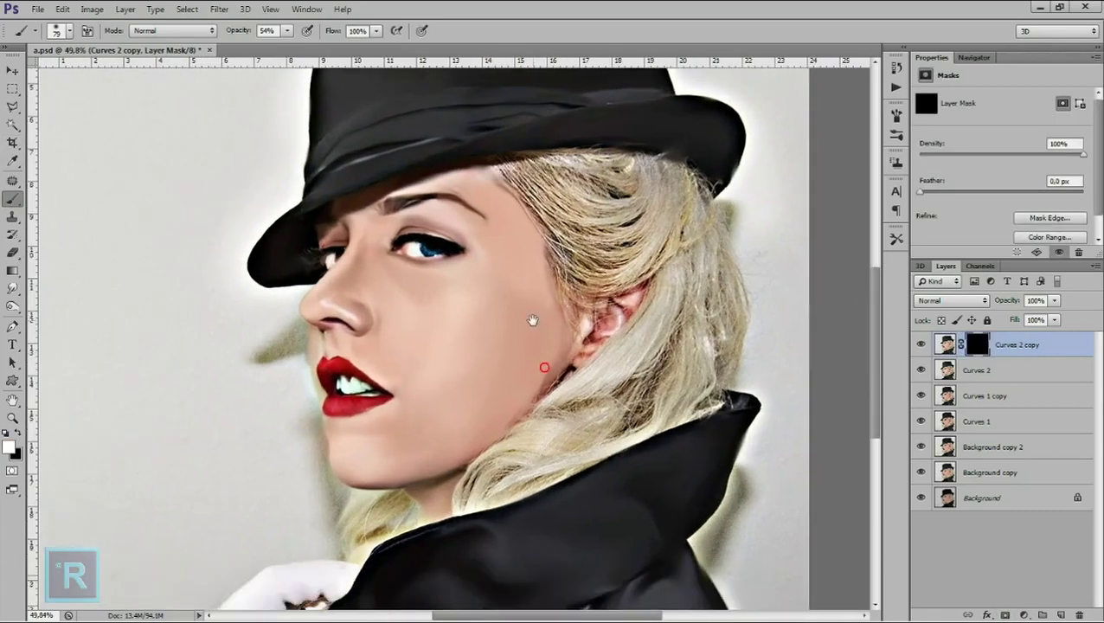
right_click(545, 303)
key(Return)
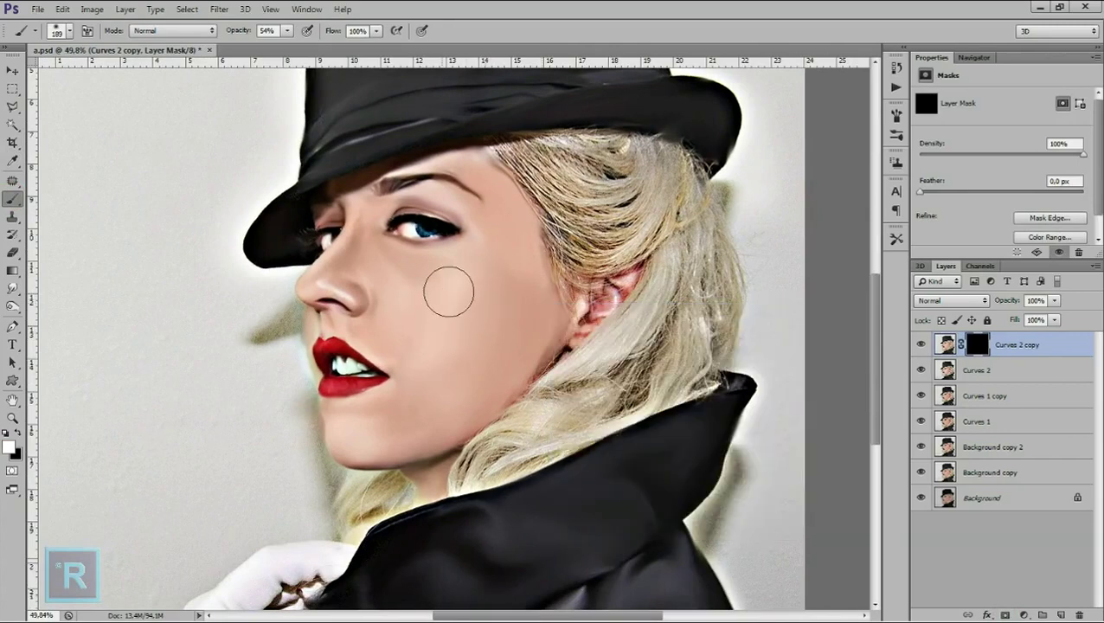
right_click(474, 293)
drag(585, 335, 577, 336)
click(286, 30)
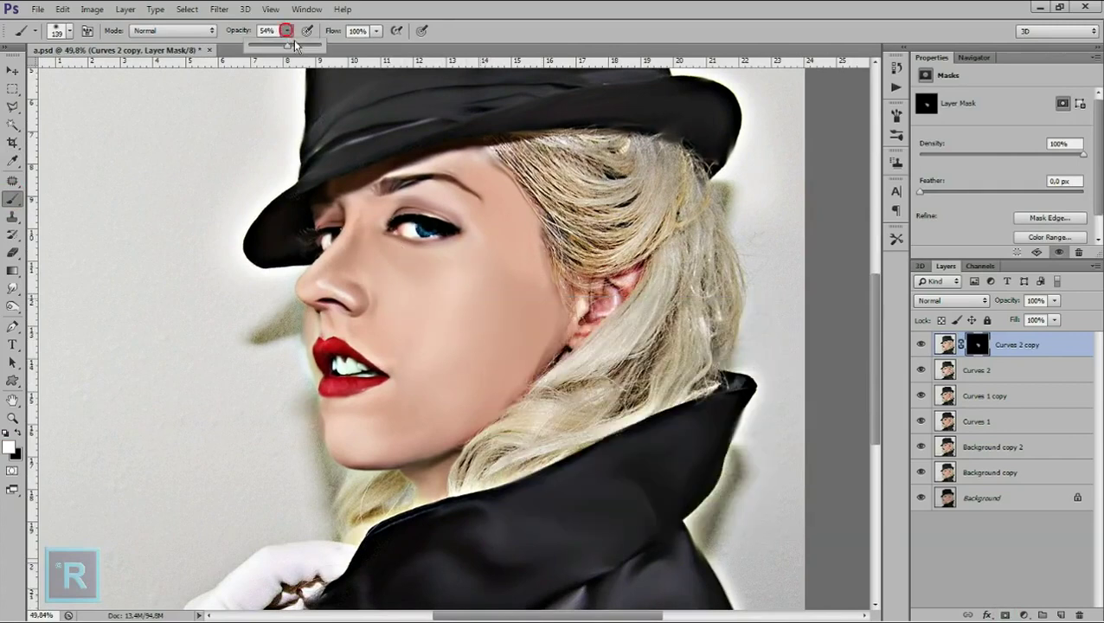
click(493, 300)
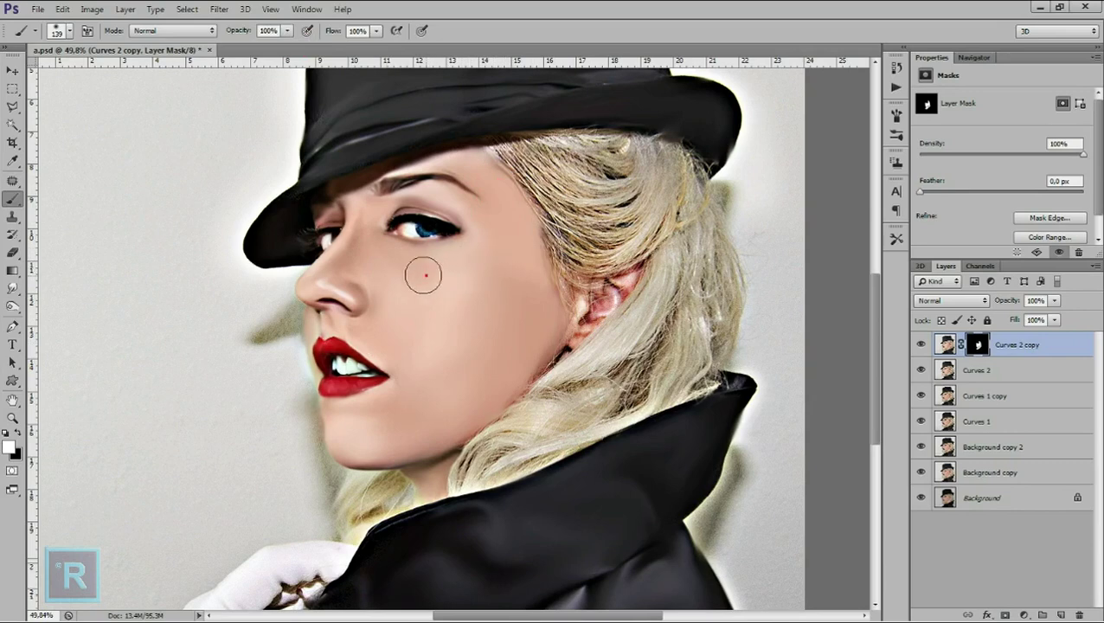
Step: Paint the mask over the face with 49 px and 69 px brushes
right_click(378, 339)
text(49)
key(Return)
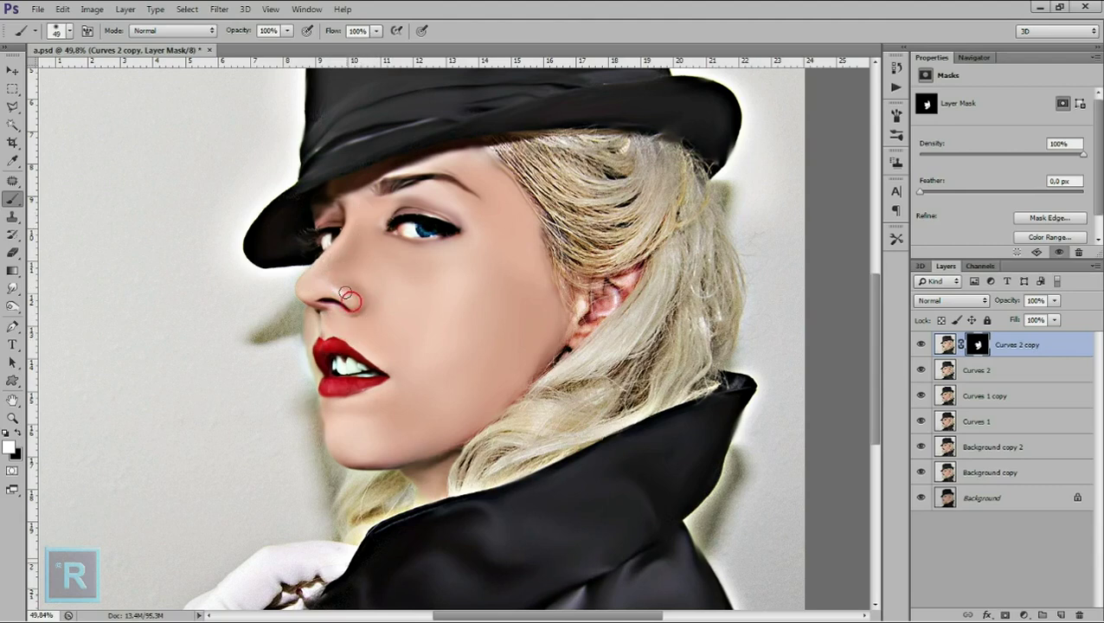
scroll(356, 302, down, 2)
scroll(439, 348, up, 3)
right_click(511, 350)
text(69)
key(Return)
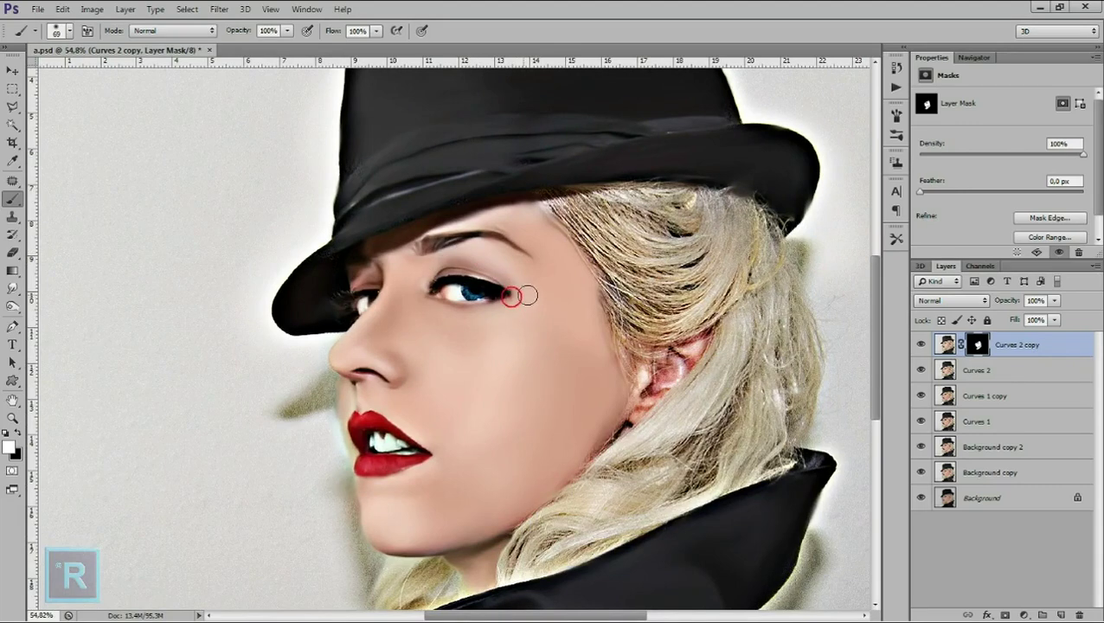
Step: Enlarge the brush to 129 px and keep painting the mask to smooth the face
scroll(454, 341, down, 1)
right_click(517, 381)
click(596, 406)
click(453, 443)
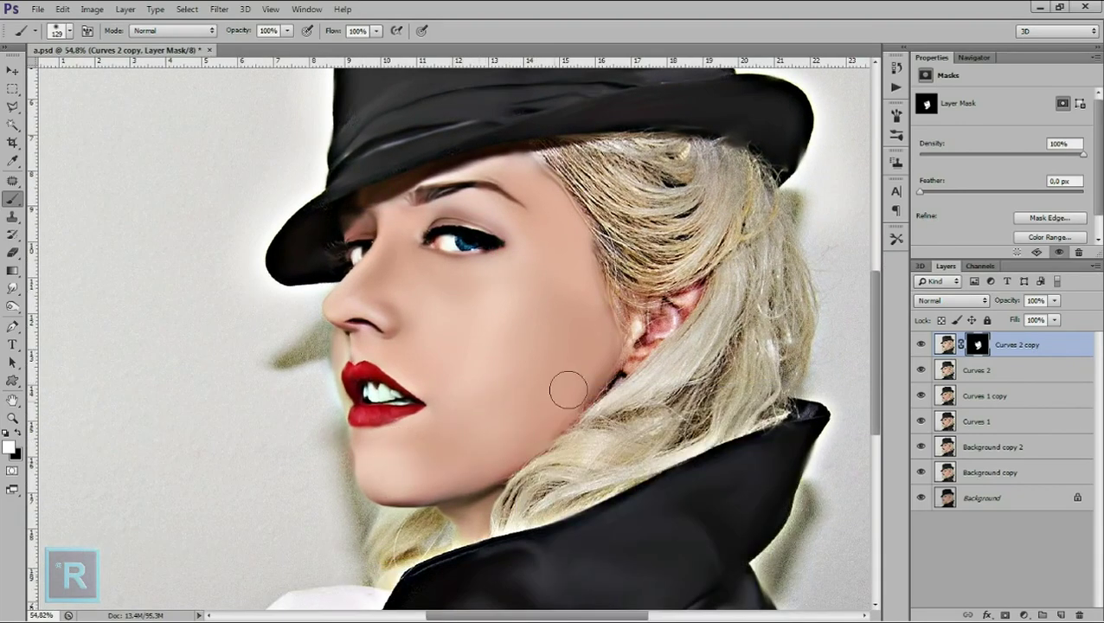
scroll(521, 340, down, 2)
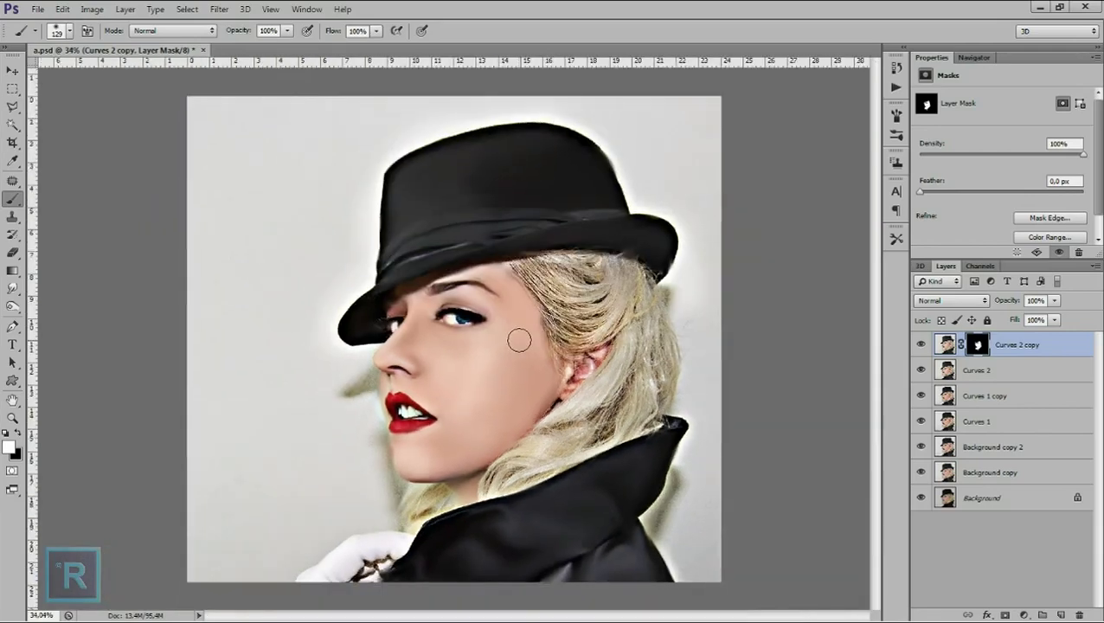
scroll(518, 339, down, 2)
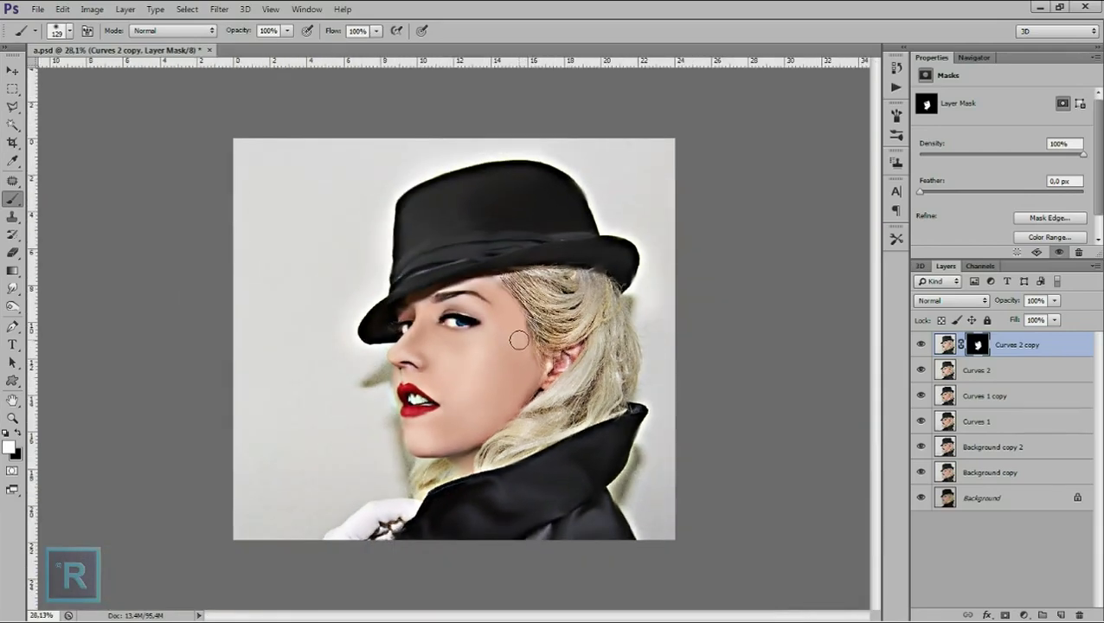
scroll(484, 363, up, 2)
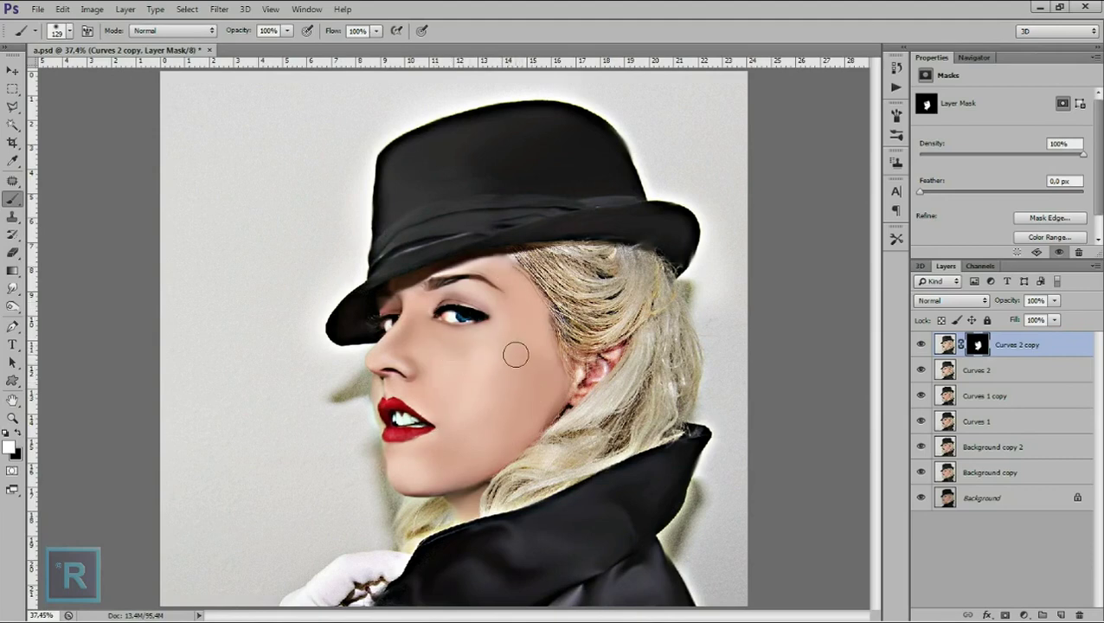
scroll(515, 354, down, 2)
scroll(515, 354, up, 2)
scroll(515, 355, up, 1)
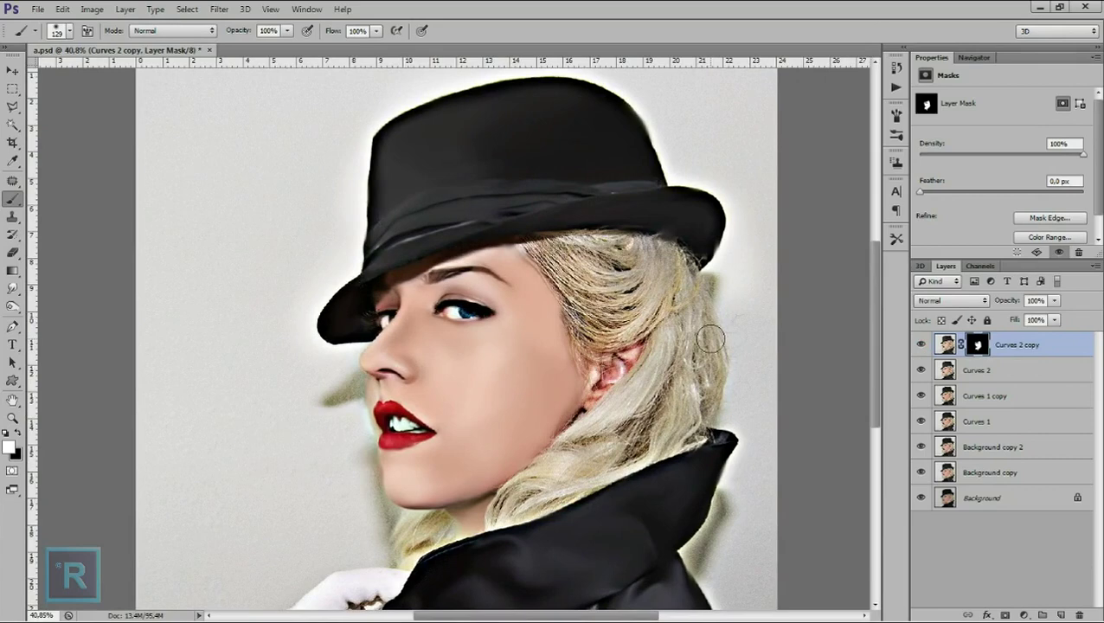
scroll(534, 368, down, 1)
scroll(535, 367, up, 1)
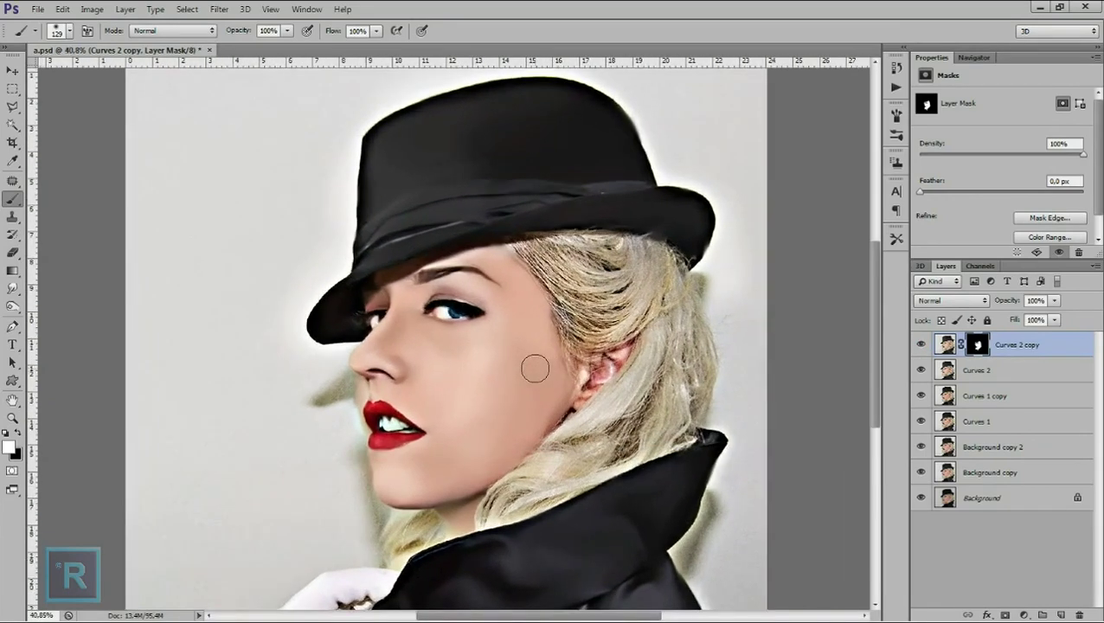
scroll(534, 368, down, 1)
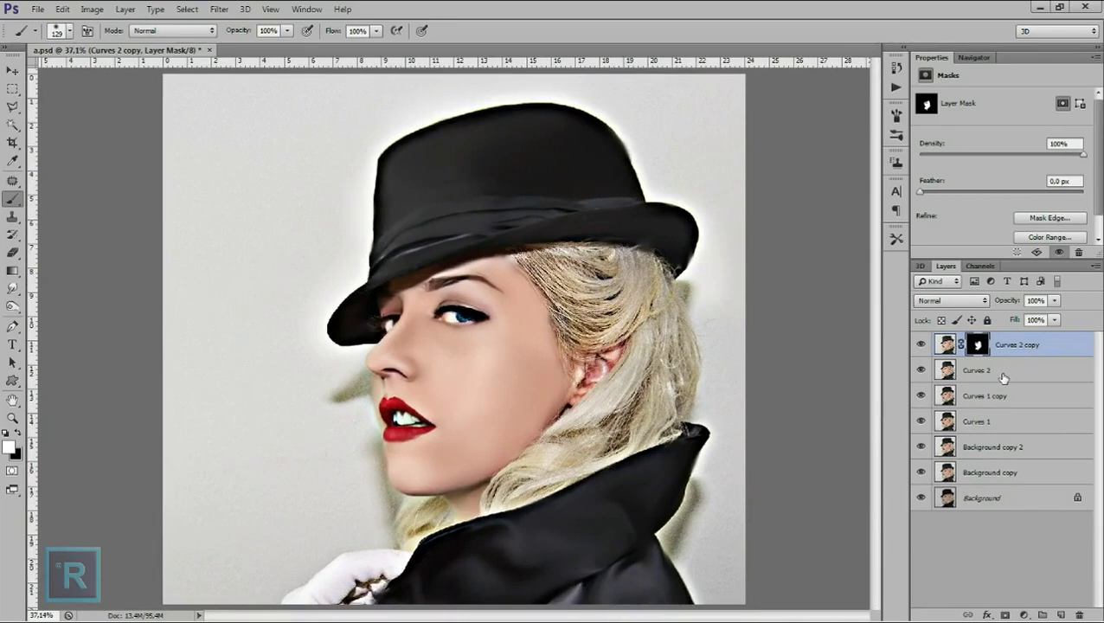
Step: Apply the mask into Curves 2 copy and zoom out to the whole portrait
drag(977, 345, 1077, 614)
key(ctrl+s)
key(ctrl+minus)
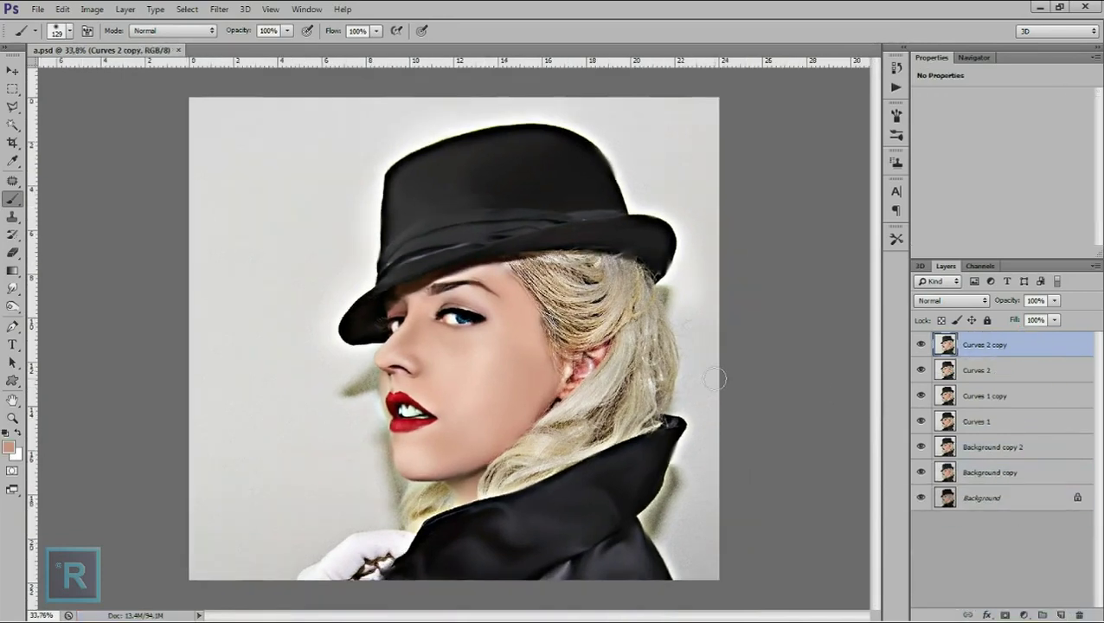
Step: Switch to the Pen tool in Path mode and start the path at the coat's bottom edge
click(13, 326)
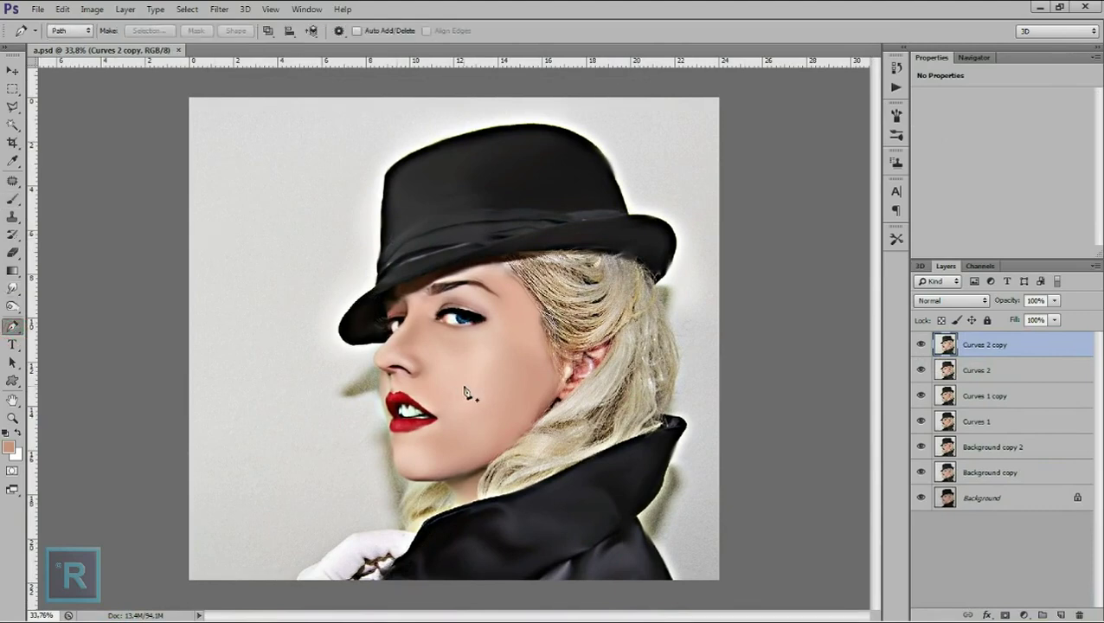
key(ctrl+minus)
key(ctrl+0)
scroll(683, 540, up, 3)
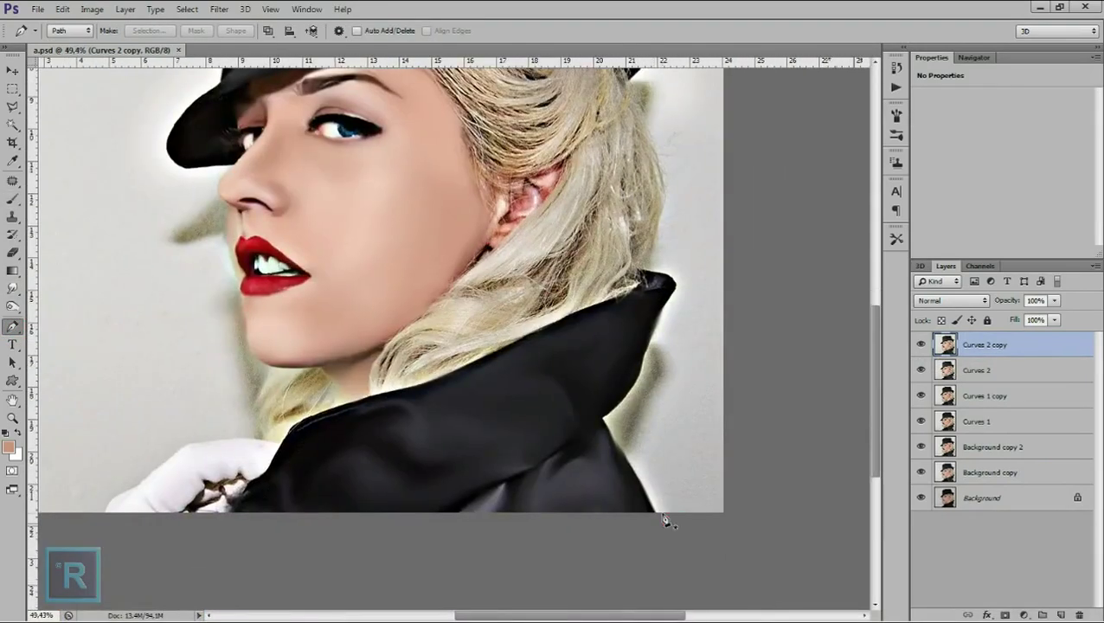
click(663, 532)
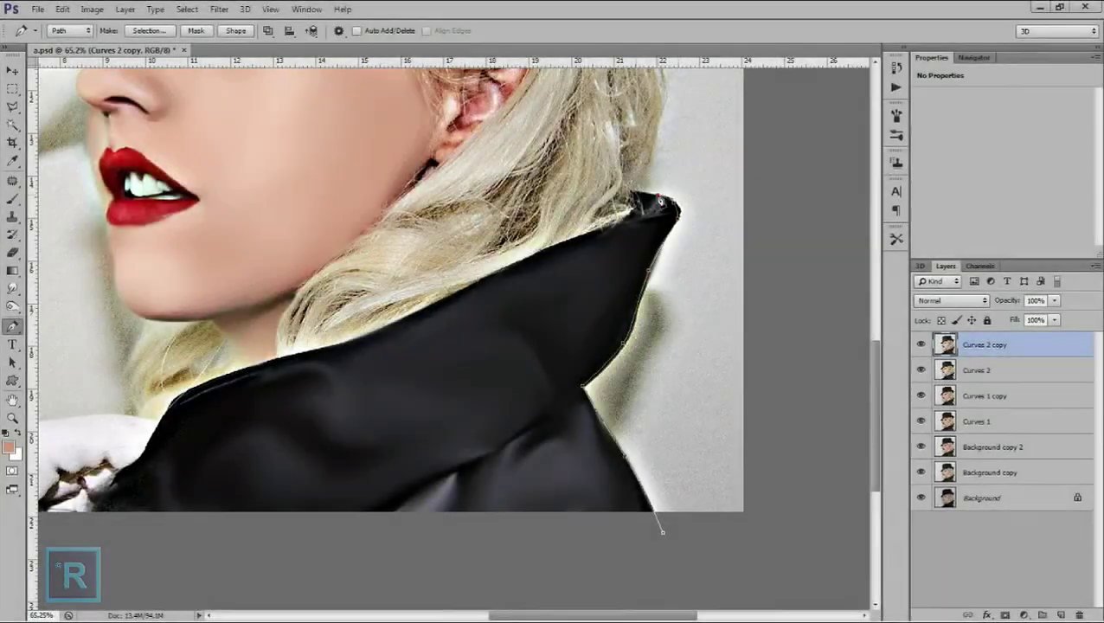
scroll(658, 519, up, 5)
scroll(647, 386, up, 5)
scroll(647, 385, up, 2)
Step: Add curved anchors along the hat top and brim tip, then down the lips and chin
drag(326, 262, 173, 286)
scroll(173, 286, down, 1)
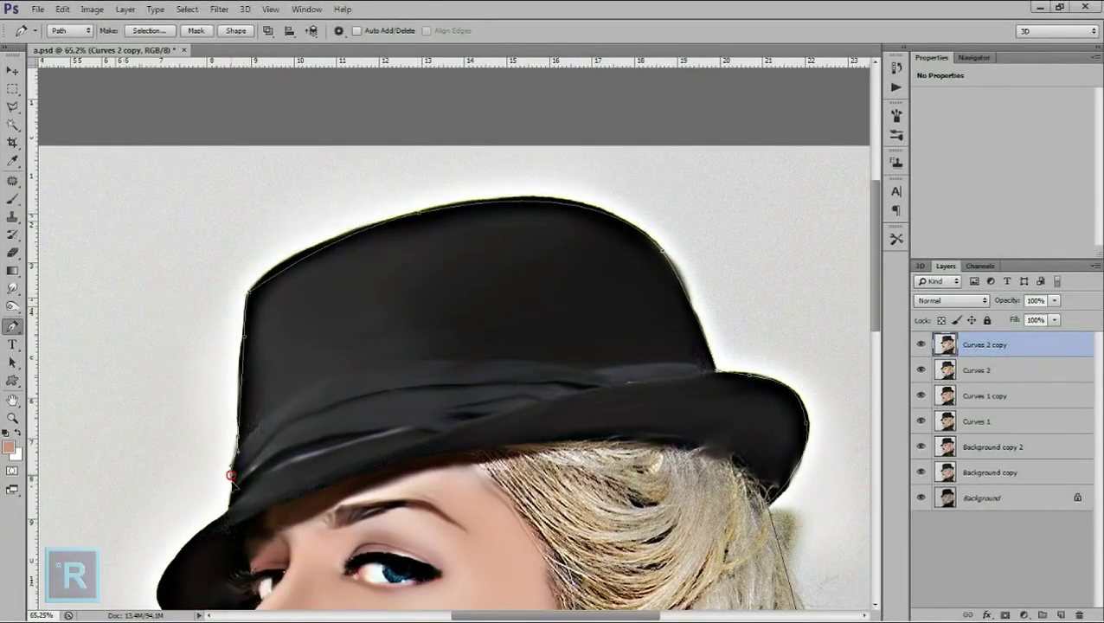
scroll(322, 277, down, 3)
scroll(322, 276, left, 2)
drag(308, 340, 329, 370)
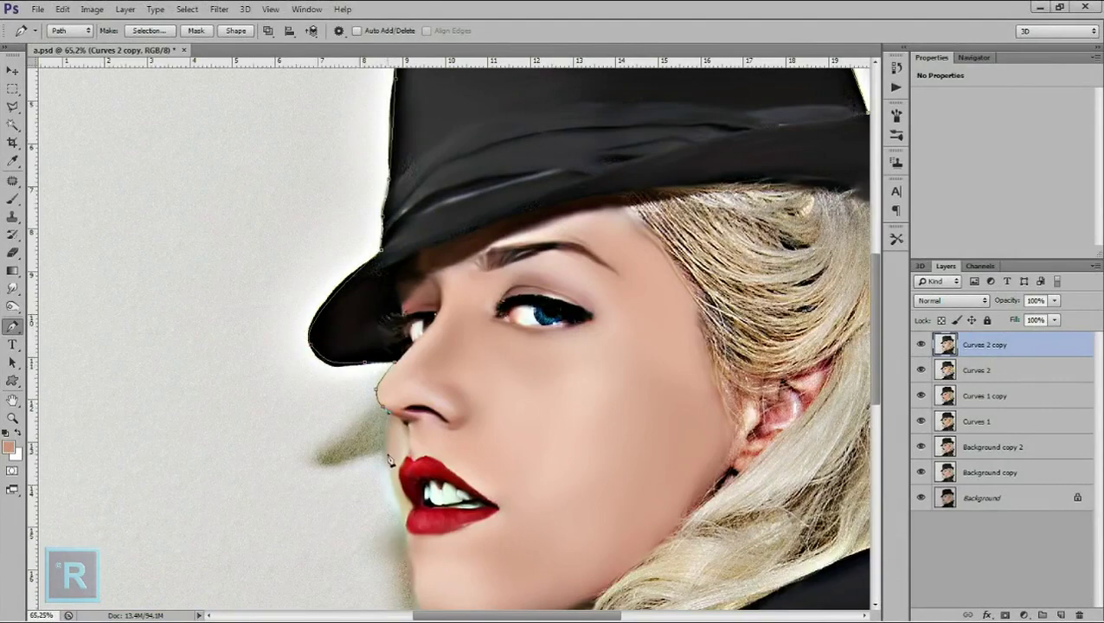
click(390, 462)
Step: Add an anchor below the coat and close the path back at its start
scroll(398, 467, down, 3)
scroll(453, 501, down, 3)
scroll(468, 480, up, 5)
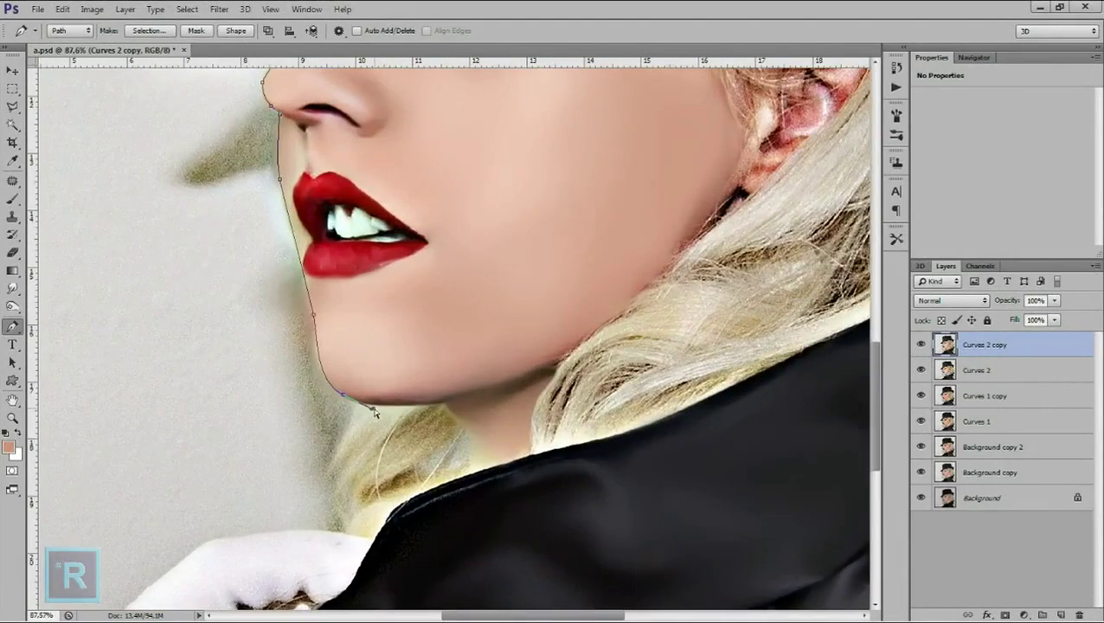
scroll(357, 428, down, 3)
scroll(328, 467, down, 3)
click(306, 495)
scroll(389, 563, down, 3)
click(573, 590)
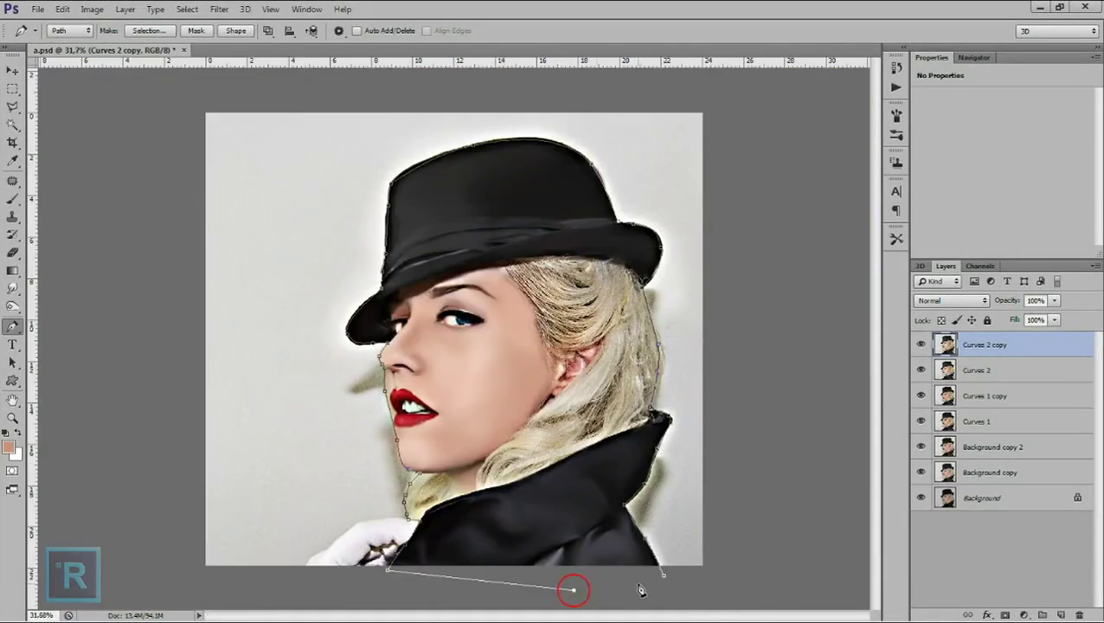
right_click(613, 523)
Step: Turn the path into a selection, hide the layers below the portrait, and select Curves 2
click(636, 317)
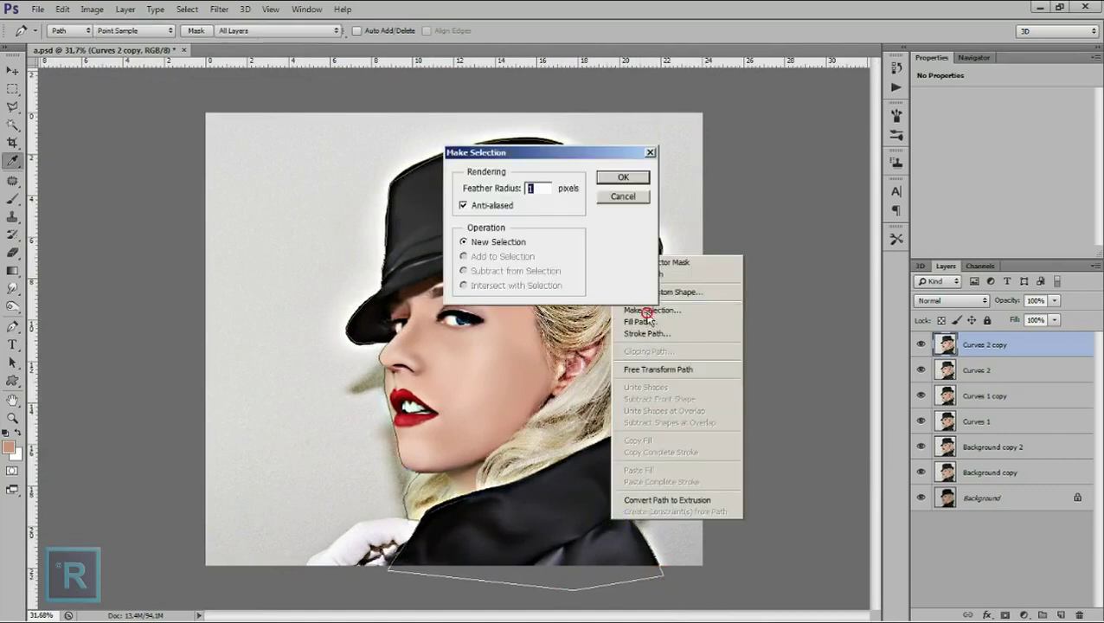
click(626, 176)
drag(921, 370, 921, 498)
scroll(449, 349, up, 1)
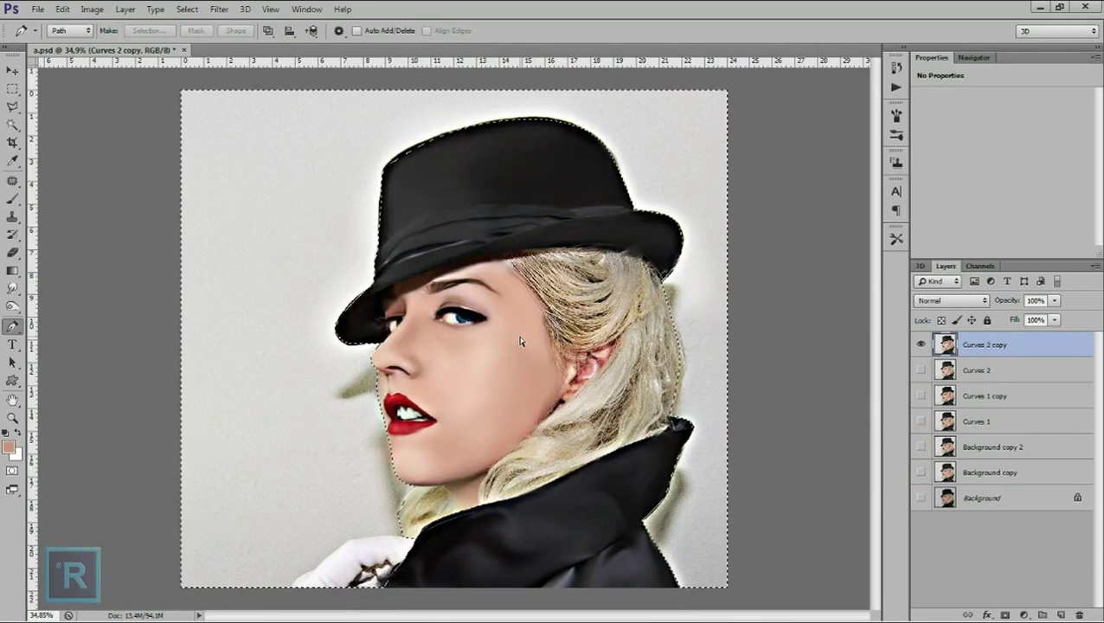
scroll(514, 346, up, 1)
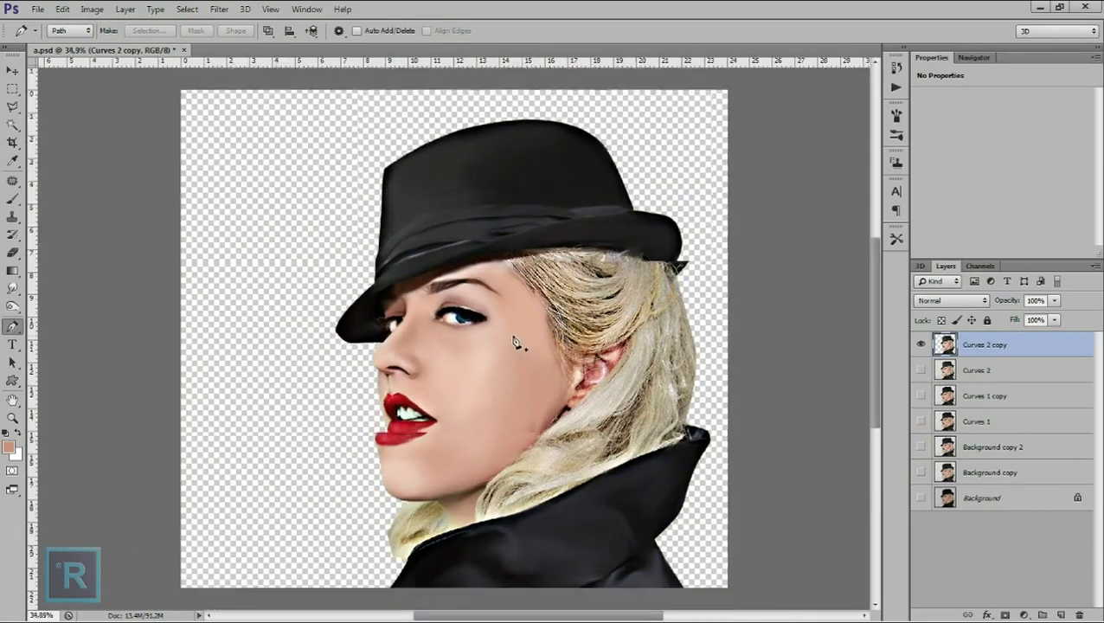
scroll(516, 340, down, 4)
click(994, 370)
Step: Add a Solid Color fill layer in a peach colour
click(1023, 614)
click(1029, 378)
click(767, 379)
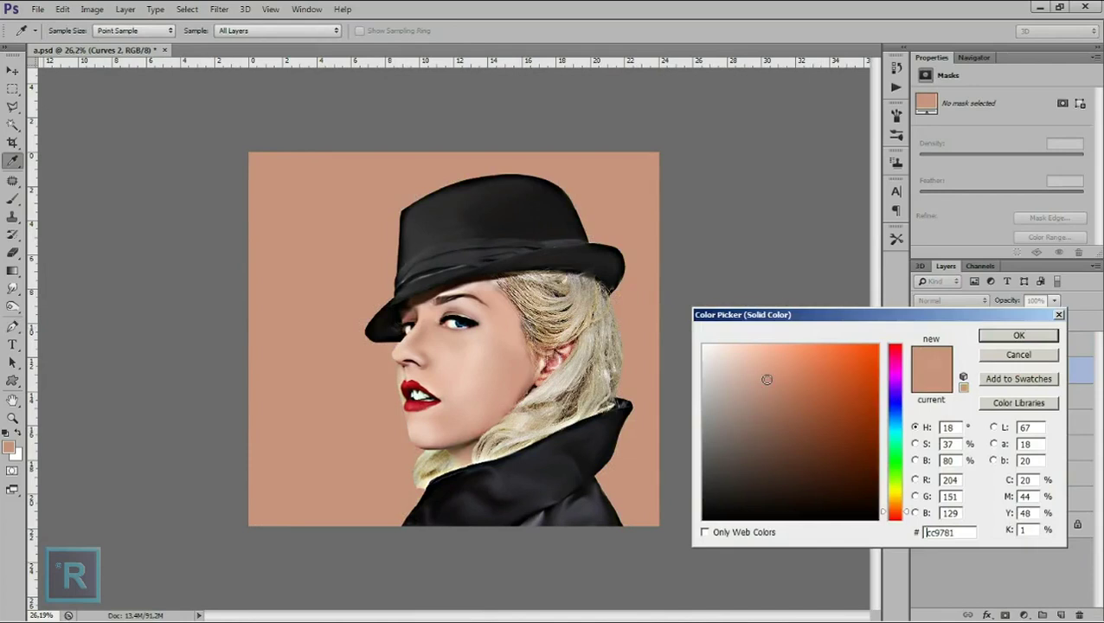
mouse_move(768, 386)
mouse_down()
mouse_move(737, 418)
mouse_move(784, 397)
mouse_move(769, 375)
mouse_move(769, 385)
mouse_up()
click(1018, 335)
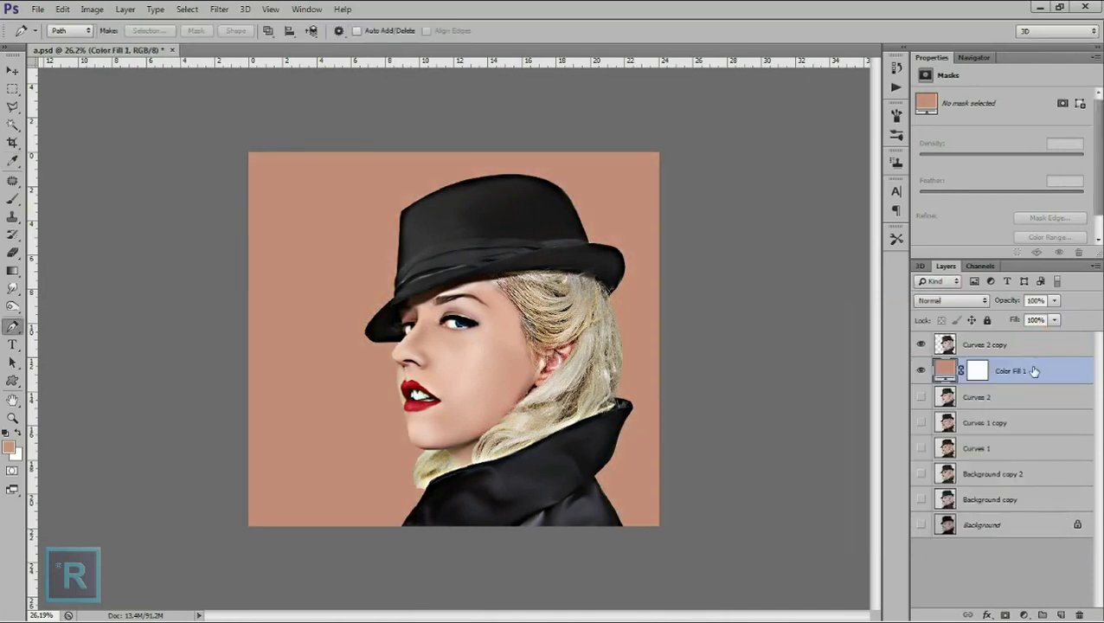
Step: Duplicate the cut-out Curves 2 copy layer
click(1044, 346)
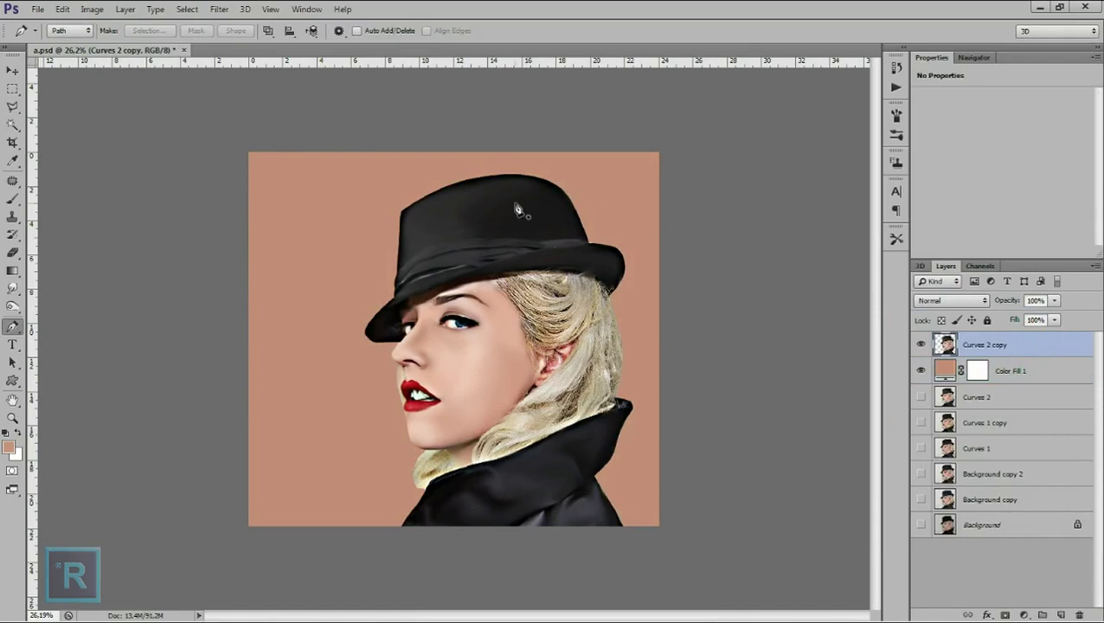
scroll(461, 222, up, 2)
scroll(461, 222, up, 2)
scroll(462, 222, down, 3)
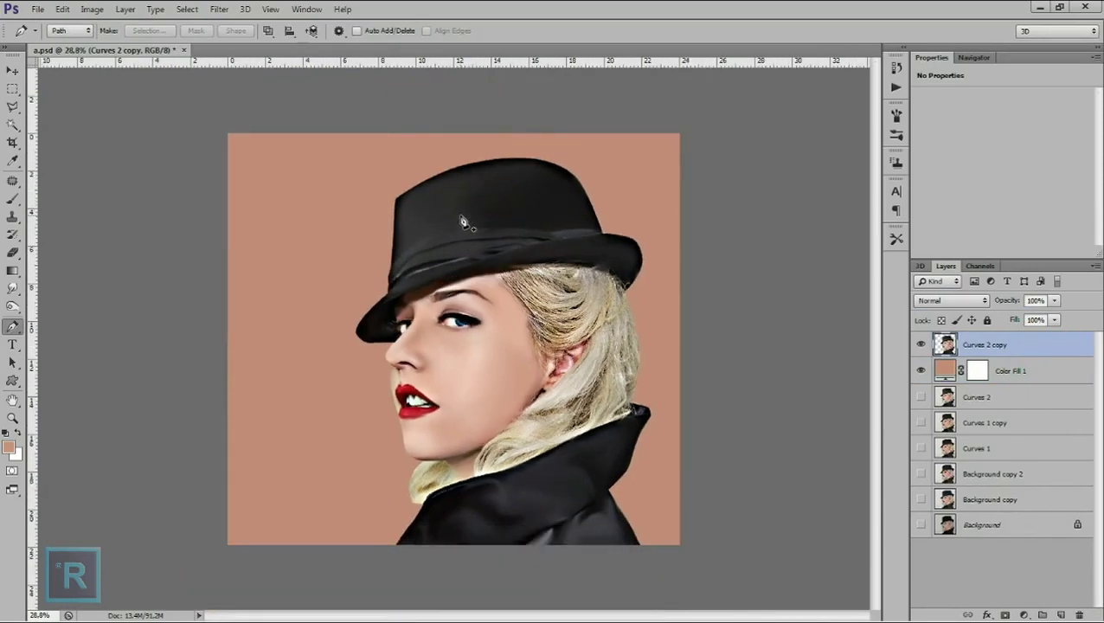
scroll(510, 292, up, 1)
drag(1057, 348, 1061, 614)
scroll(881, 441, up, 1)
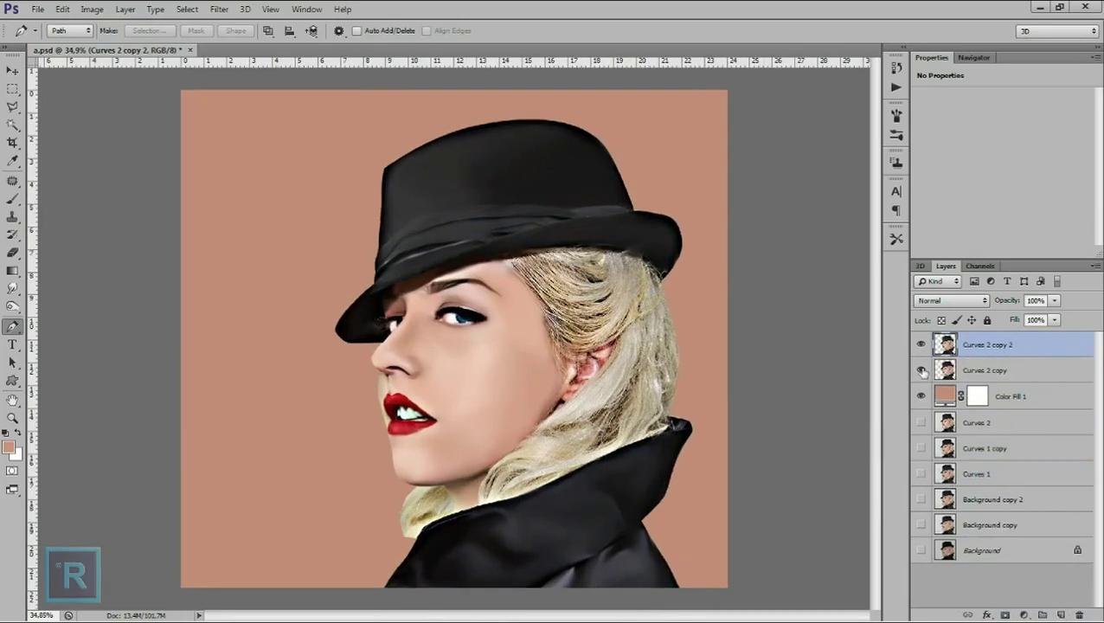
Step: Add a new layer and fill it with 50% Gray
click(1058, 614)
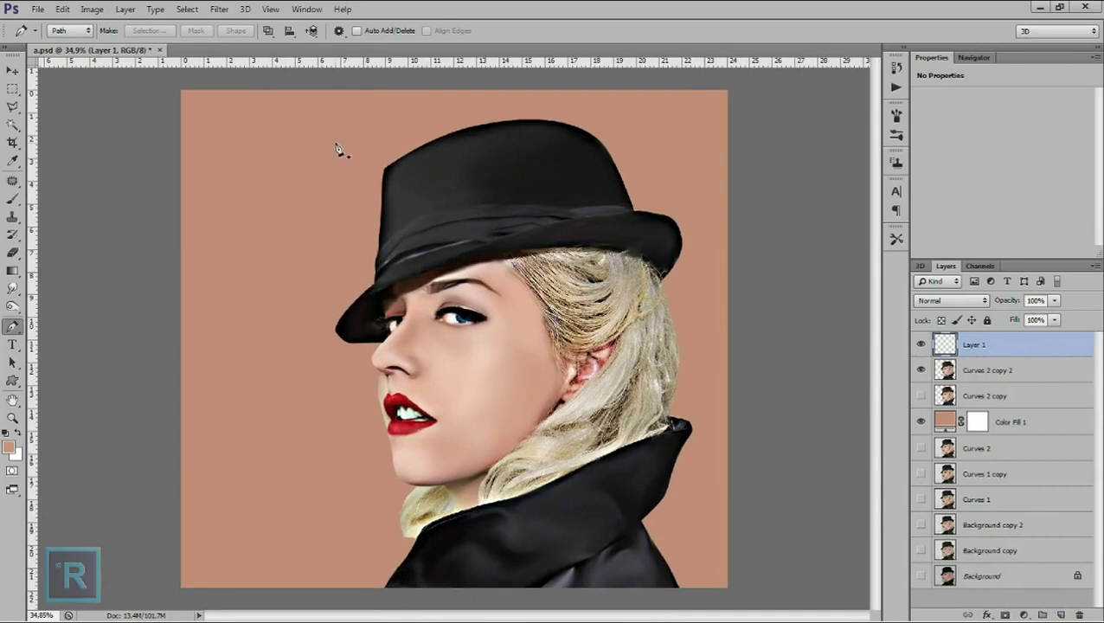
click(63, 9)
click(123, 189)
click(751, 300)
click(764, 412)
click(845, 289)
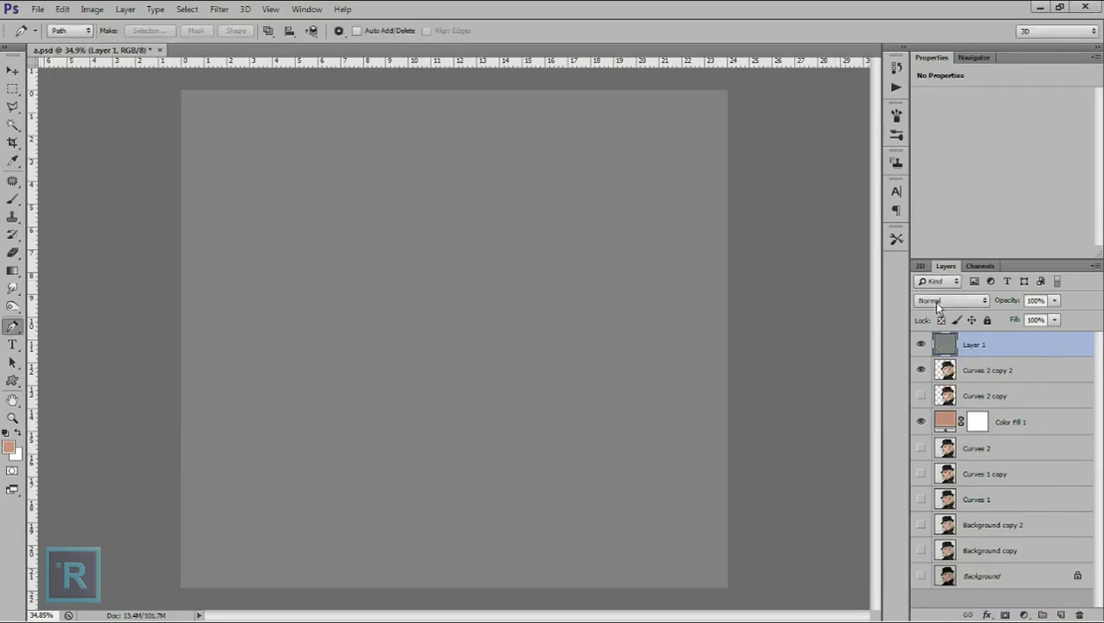
Step: Clip Layer 1 to the portrait copy in Soft Light mode, with the Dodge tool ready
click(938, 300)
right_click(1036, 341)
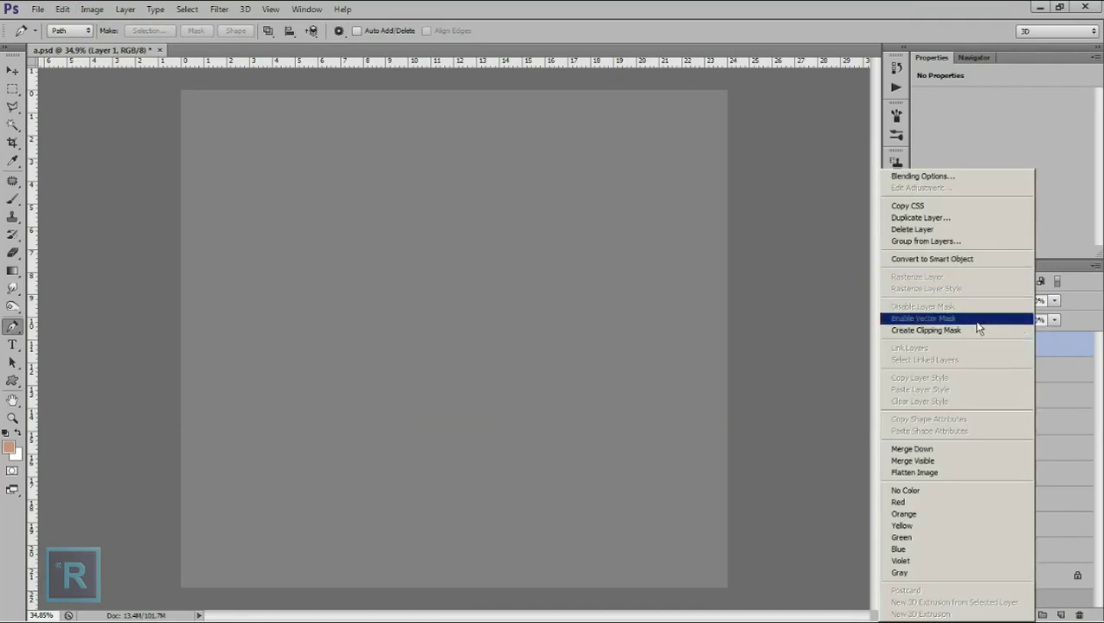
click(977, 330)
click(952, 300)
click(939, 191)
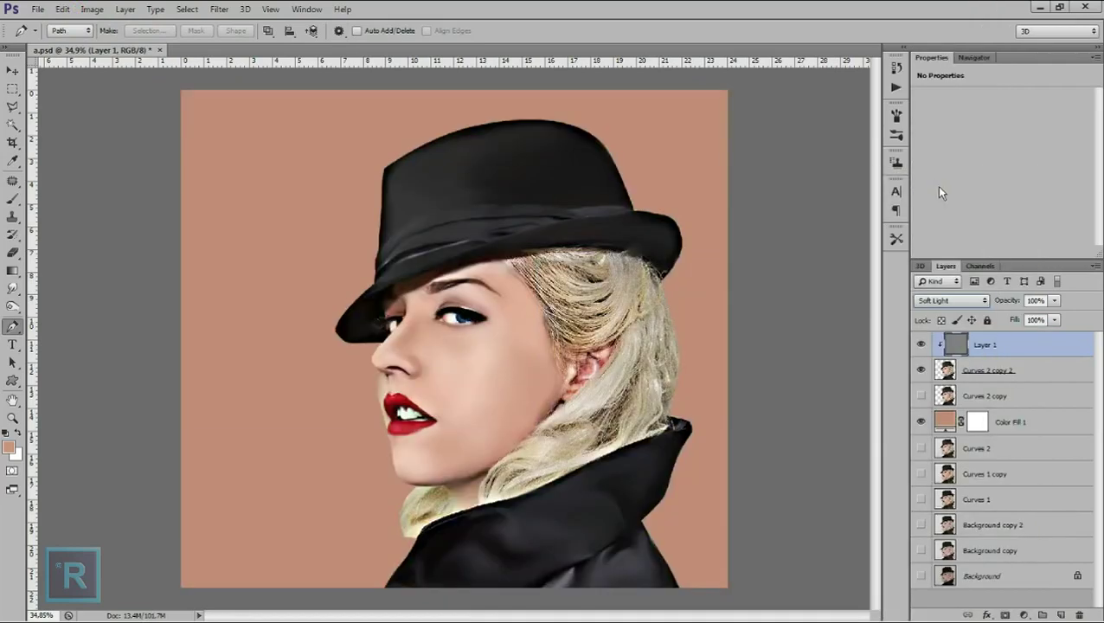
click(13, 308)
click(60, 300)
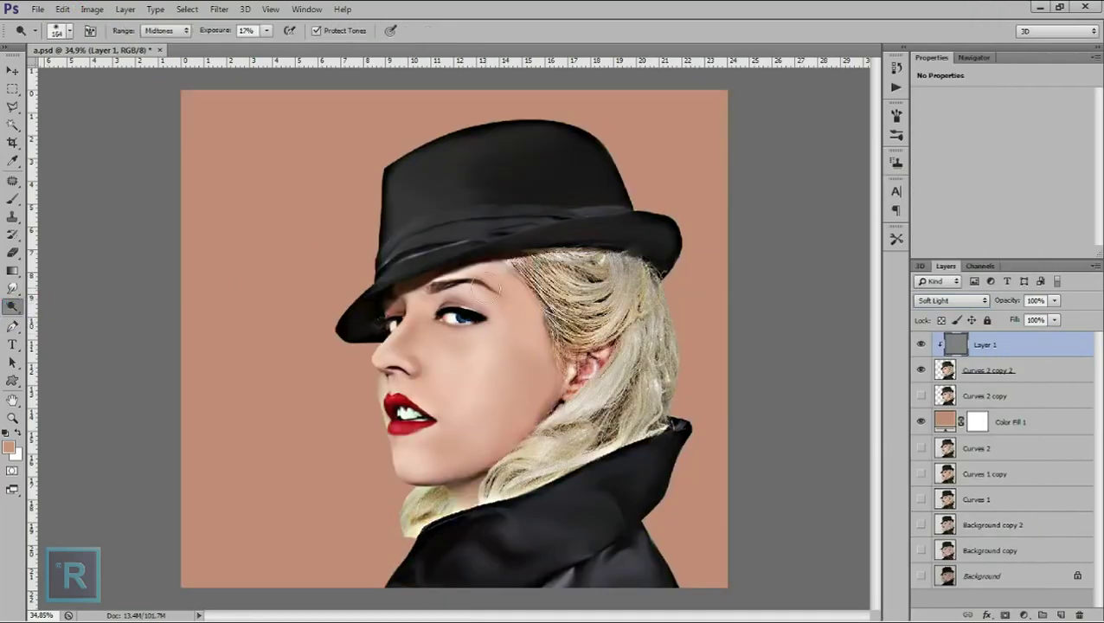
Step: Dodge highlights along the hat's upper-left edge and crown
right_click(604, 271)
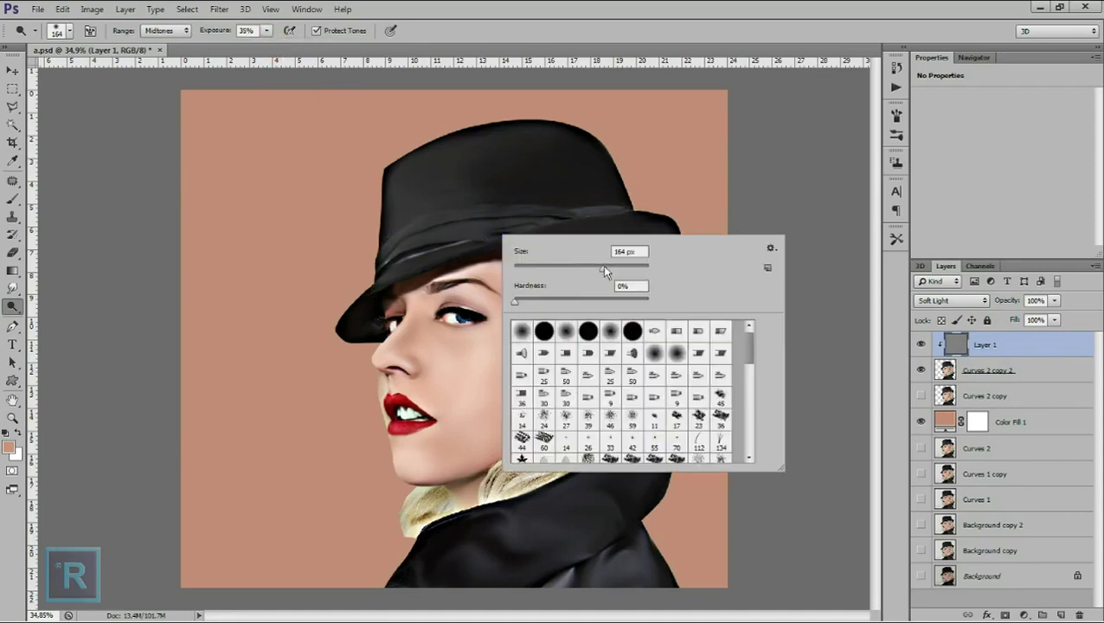
key(Return)
drag(391, 183, 424, 178)
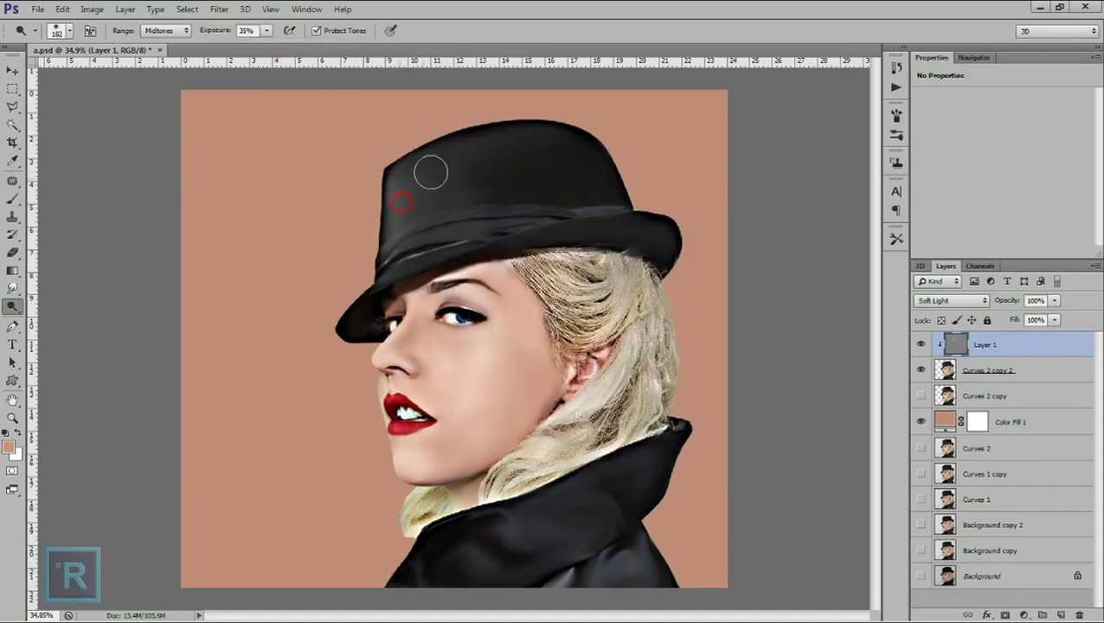
drag(407, 223, 422, 229)
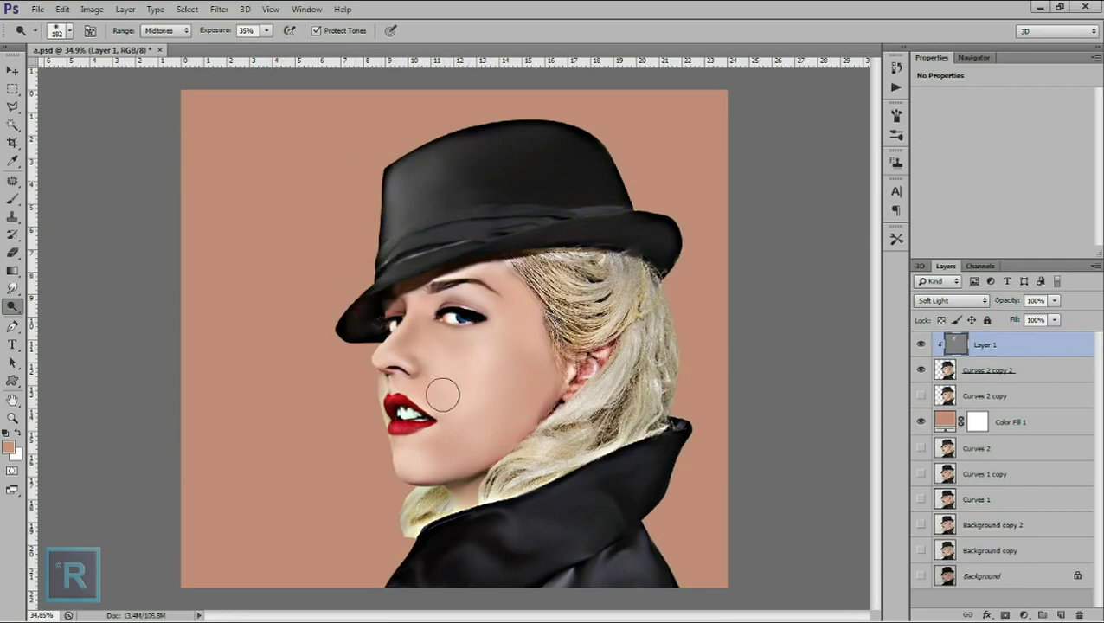
scroll(446, 318, up, 1)
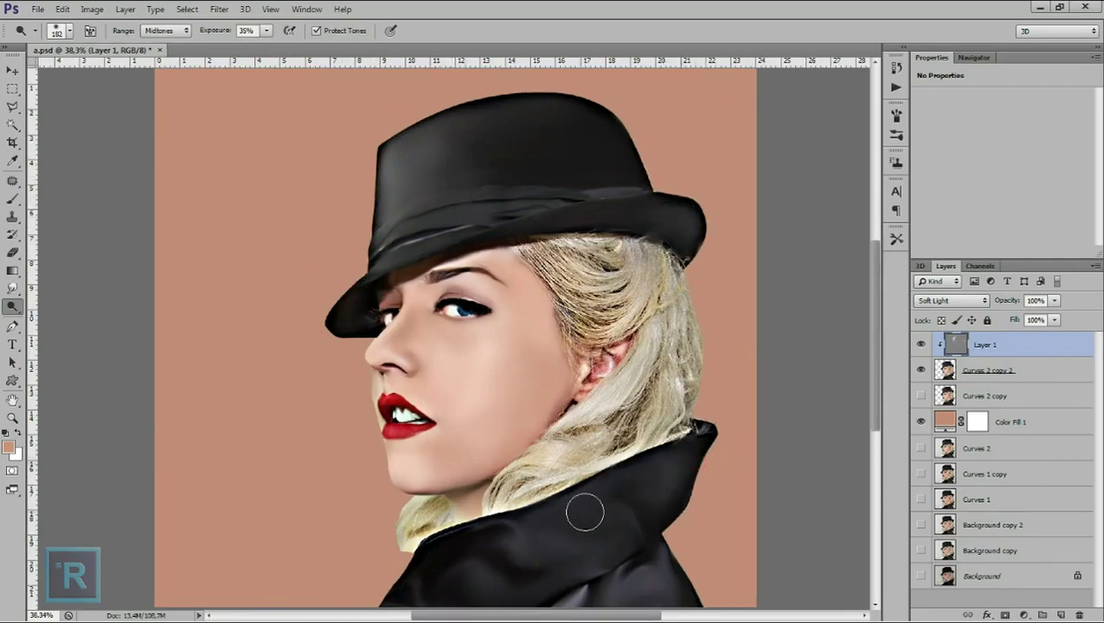
mouse_move(458, 541)
mouse_down()
mouse_move(449, 512)
mouse_move(393, 547)
mouse_up()
scroll(485, 326, up, 3)
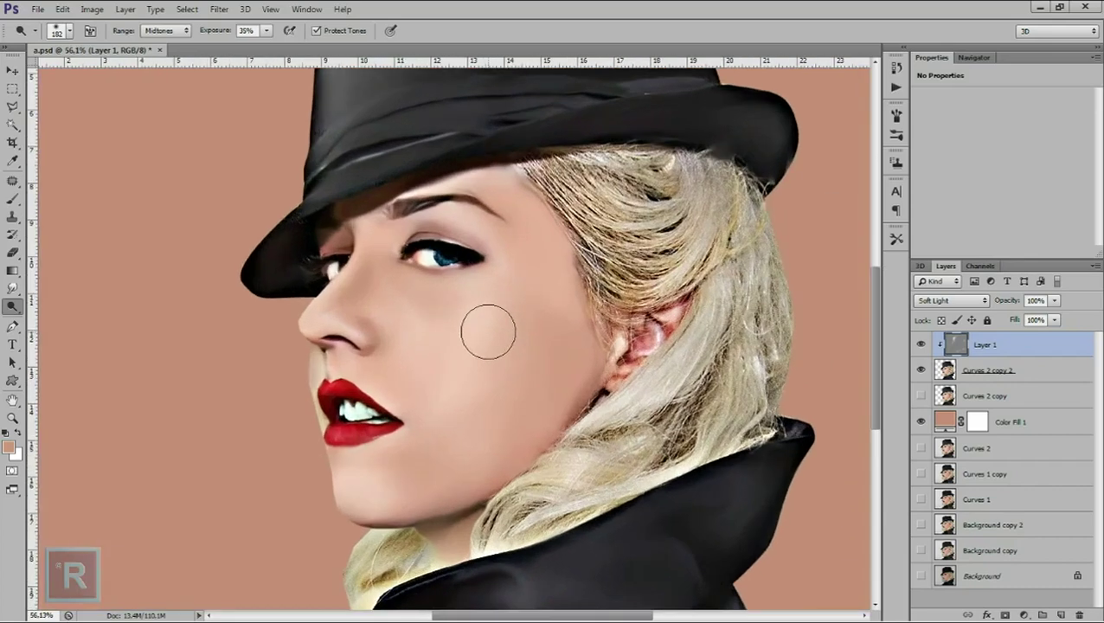
scroll(484, 333, up, 1)
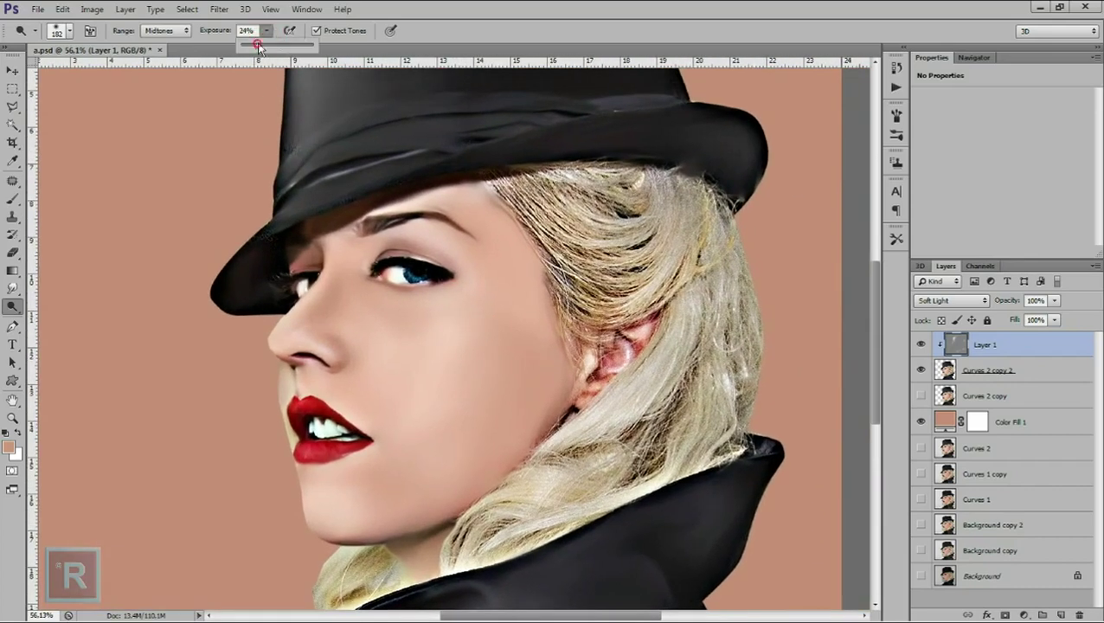
Step: Shrink the brush to 38 px and dodge highlights on the face
right_click(498, 381)
key(Return)
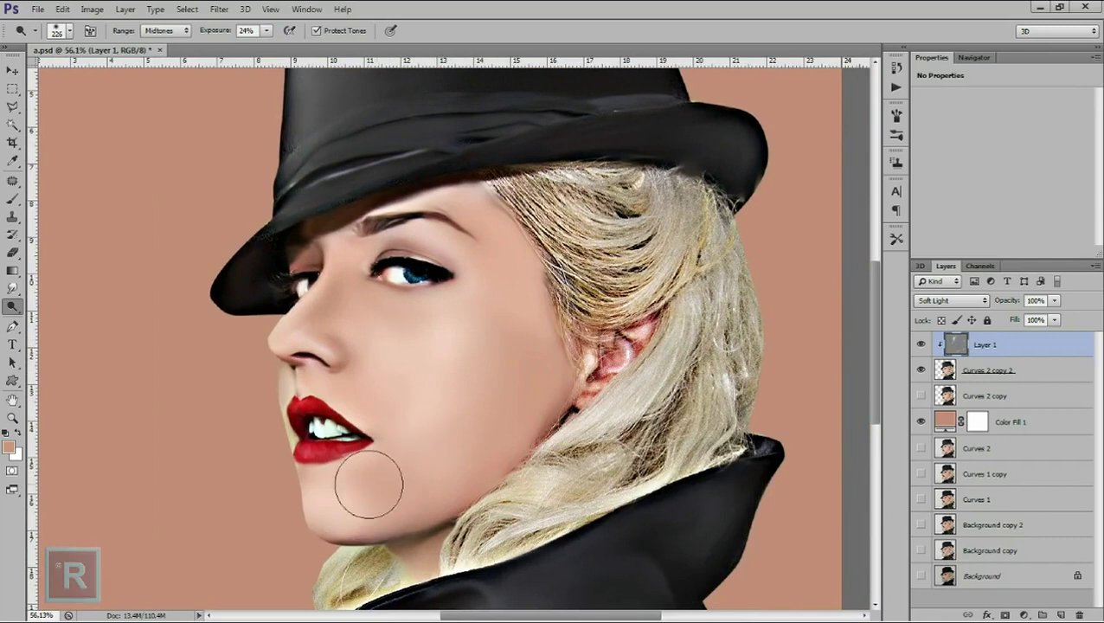
right_click(410, 337)
text(38)
click(276, 343)
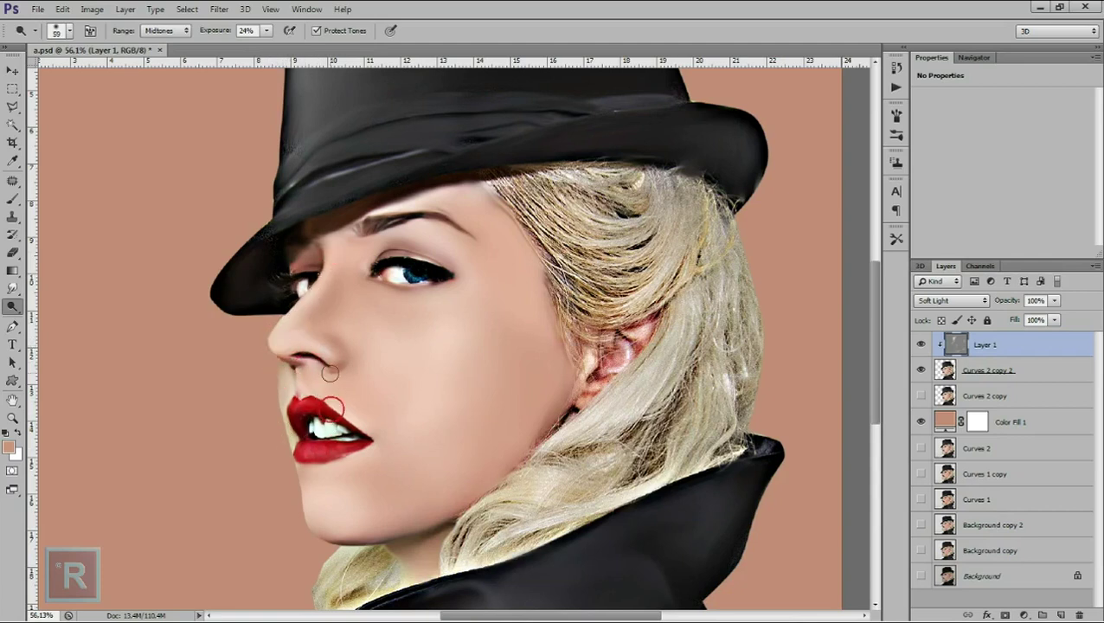
scroll(337, 272, down, 3)
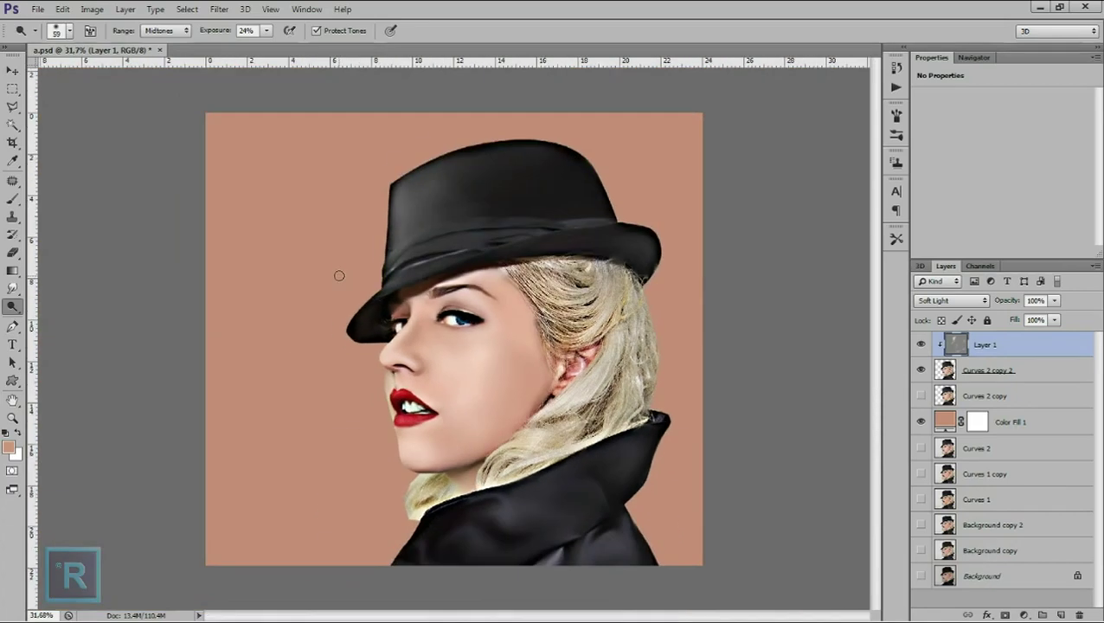
scroll(338, 271, down, 1)
scroll(855, 369, up, 2)
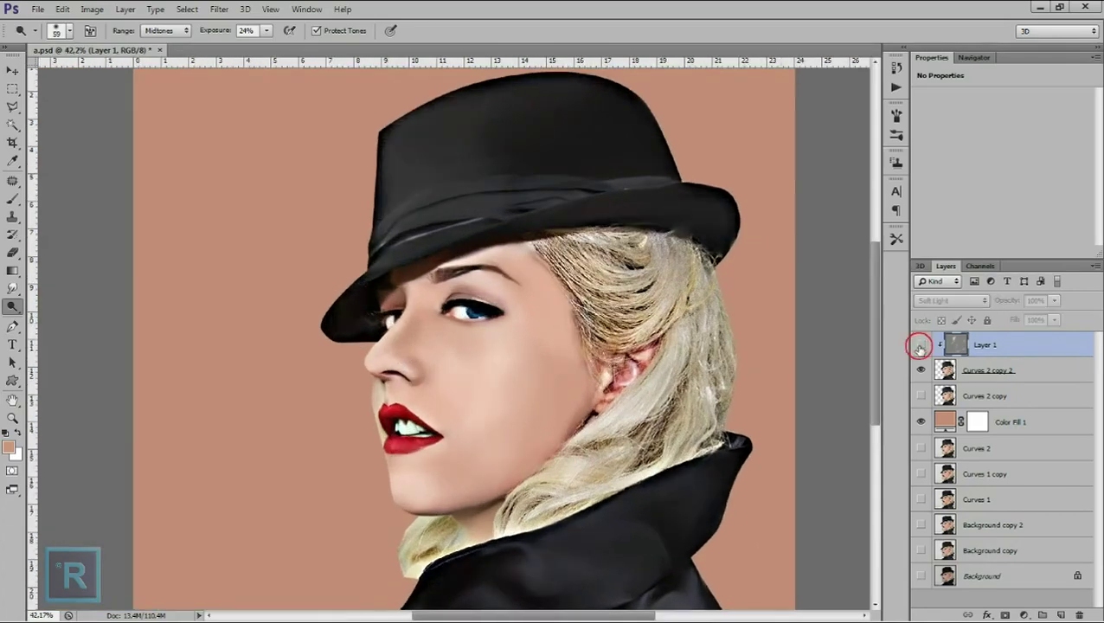
Step: Enlarge the brush to 100 px, dismiss the download warning, and continue dodging the face
right_click(572, 380)
drag(653, 396, 668, 396)
key(Return)
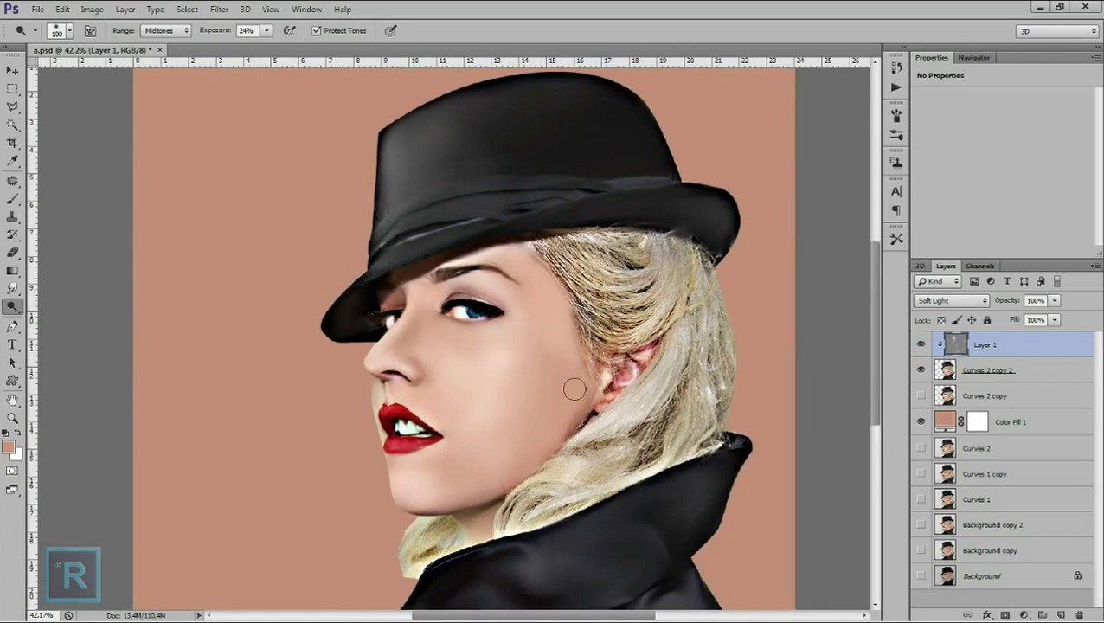
right_click(497, 408)
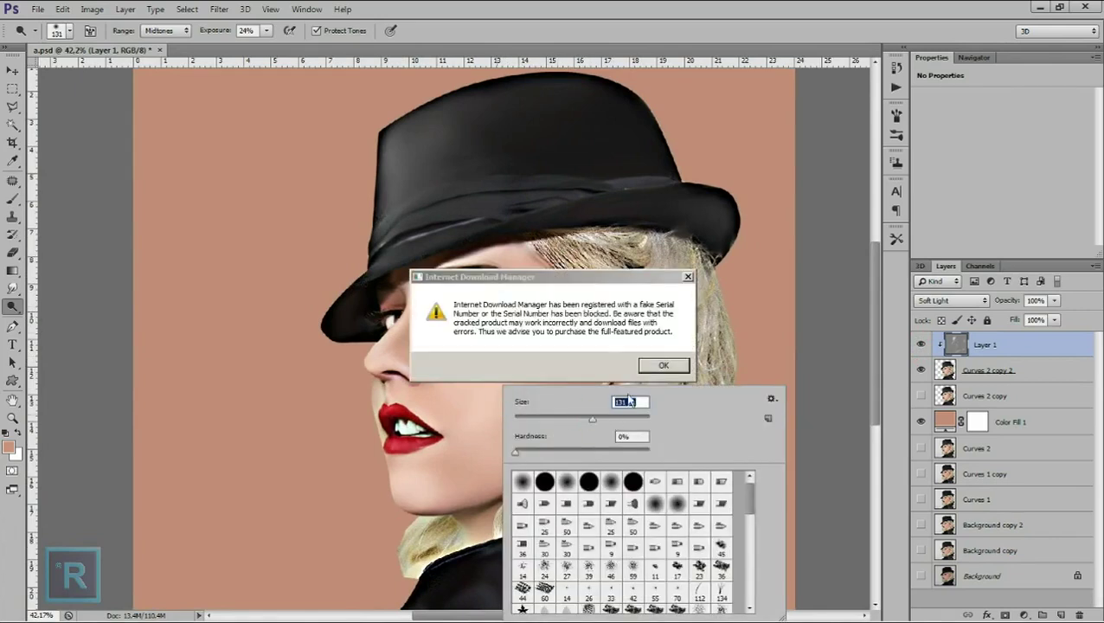
key(Return)
click(662, 364)
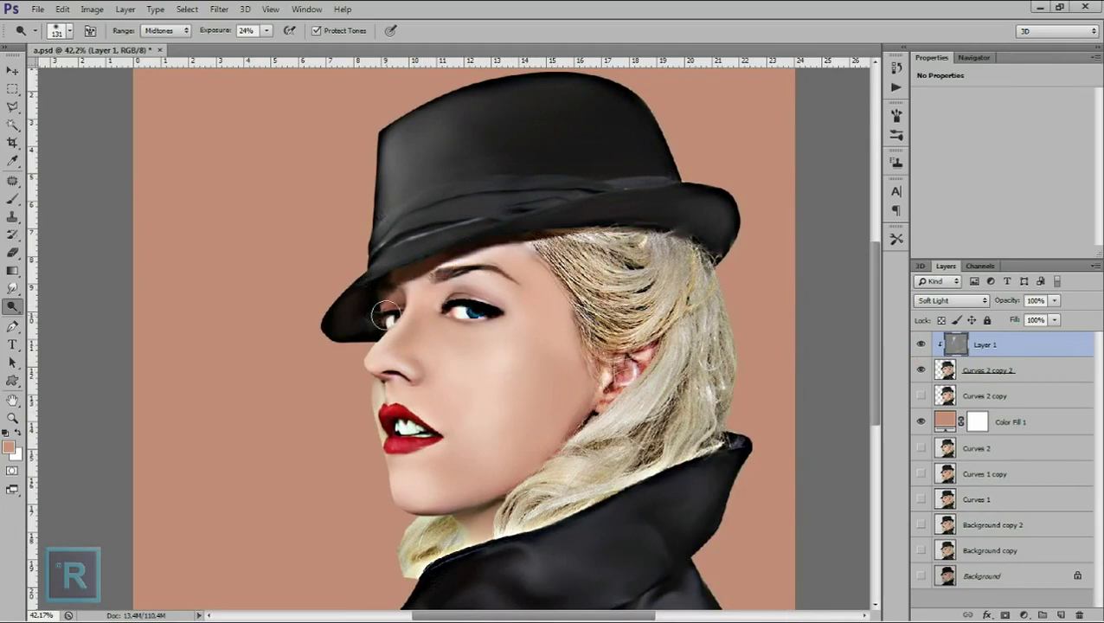
scroll(386, 316, down, 2)
scroll(436, 305, up, 3)
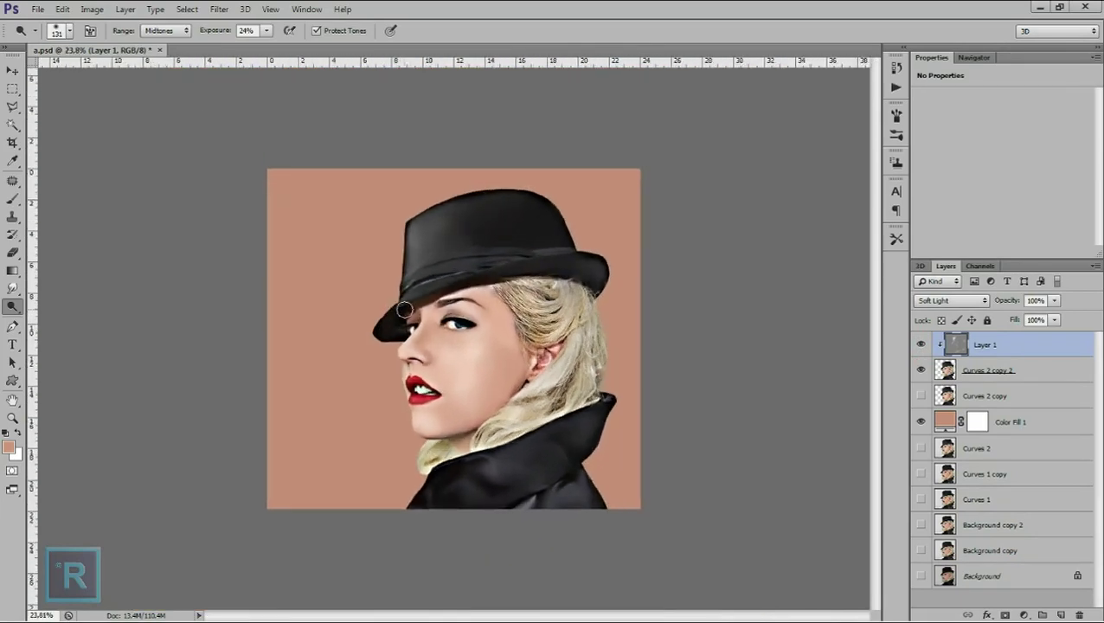
scroll(434, 304, up, 1)
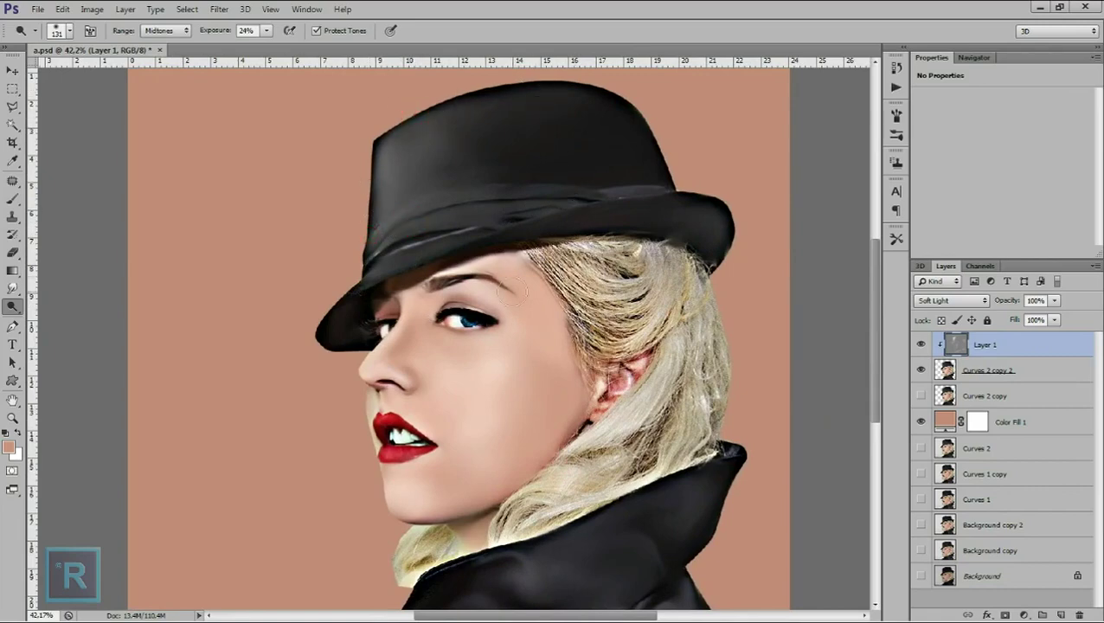
scroll(449, 315, down, 3)
scroll(343, 347, up, 4)
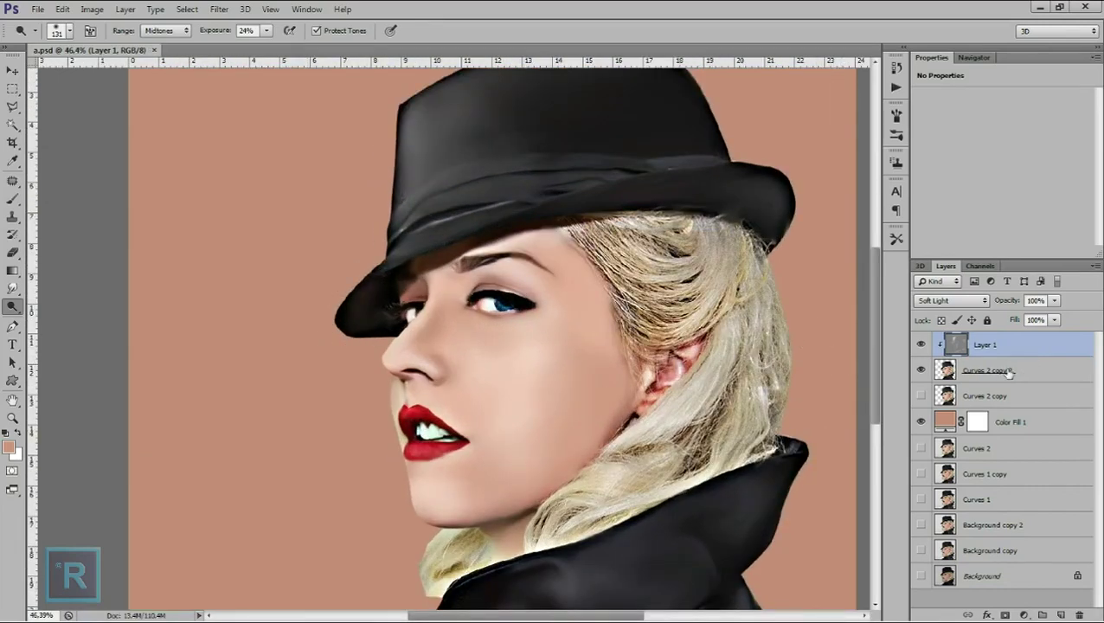
Step: Delete the gray Soft Light Layer 1 and briefly toggle Curves 2 copy's visibility
key(Delete)
click(923, 370)
click(922, 345)
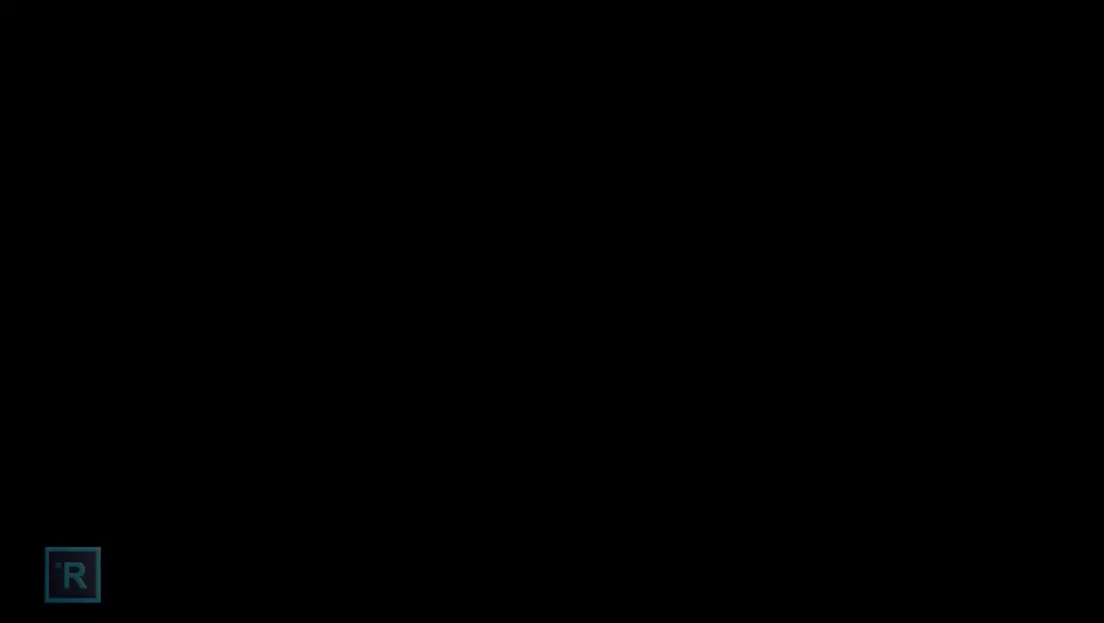
scroll(535, 309, up, 1)
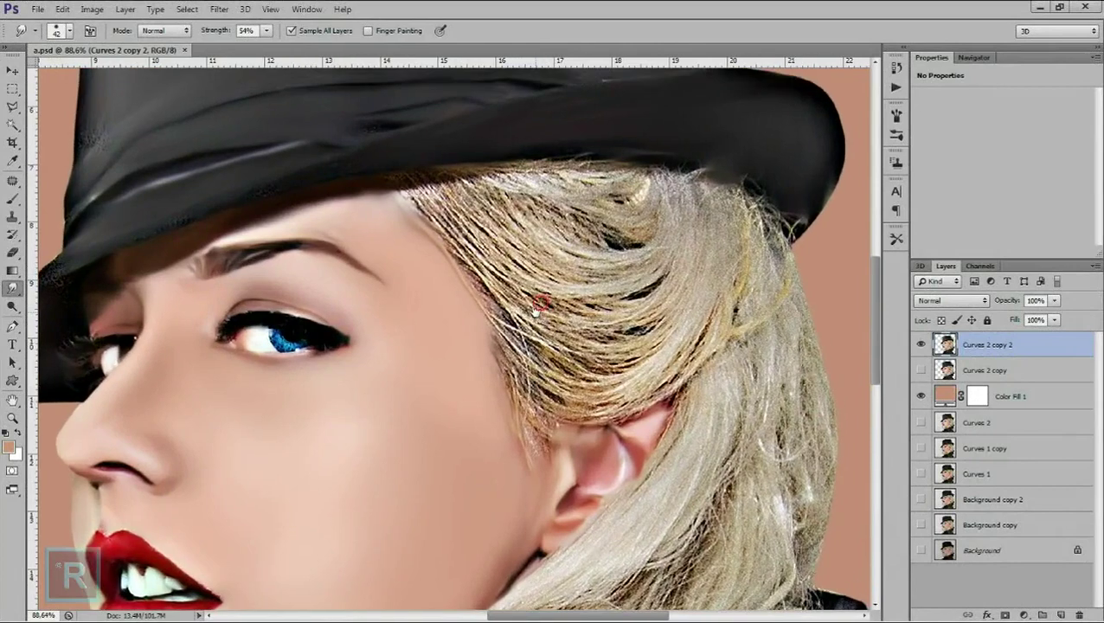
Step: Smudge the hair strands under the hat brim, further down, and above the ear
scroll(464, 296, down, 2)
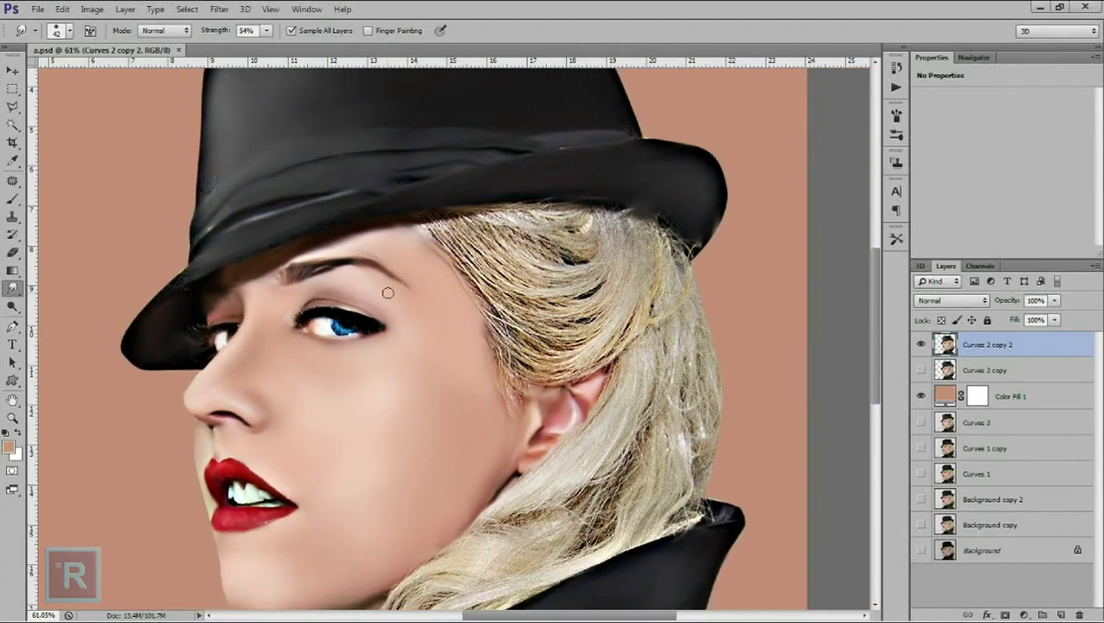
scroll(503, 281, up, 2)
right_click(512, 290)
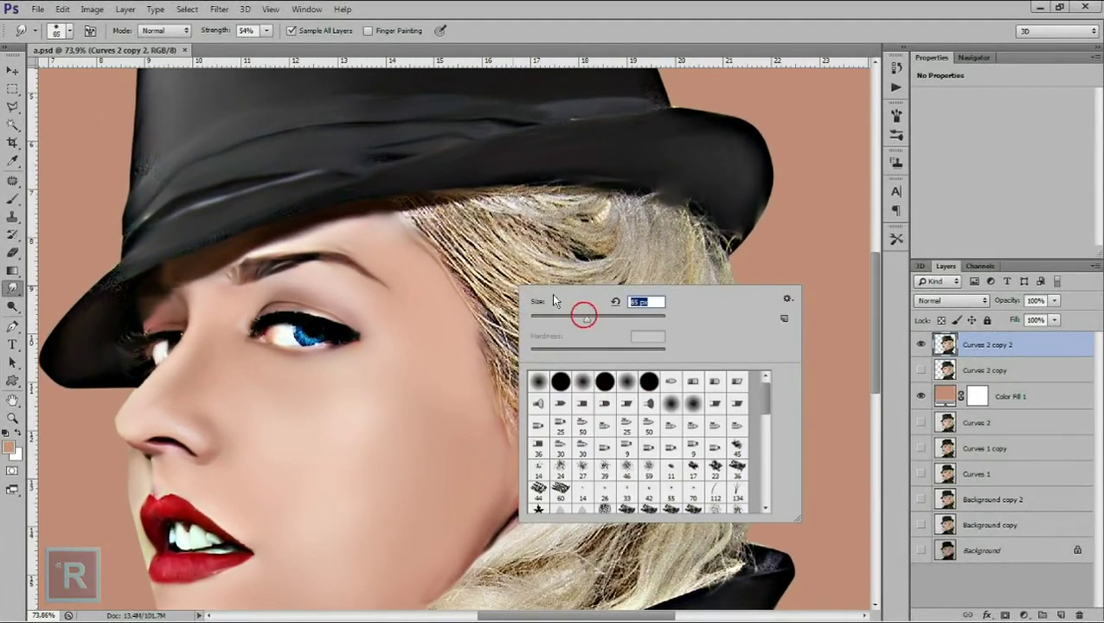
click(427, 209)
scroll(437, 243, up, 1)
mouse_move(515, 273)
mouse_down()
mouse_move(450, 207)
mouse_move(553, 259)
mouse_move(575, 219)
mouse_move(485, 189)
mouse_move(590, 229)
mouse_move(647, 212)
mouse_up()
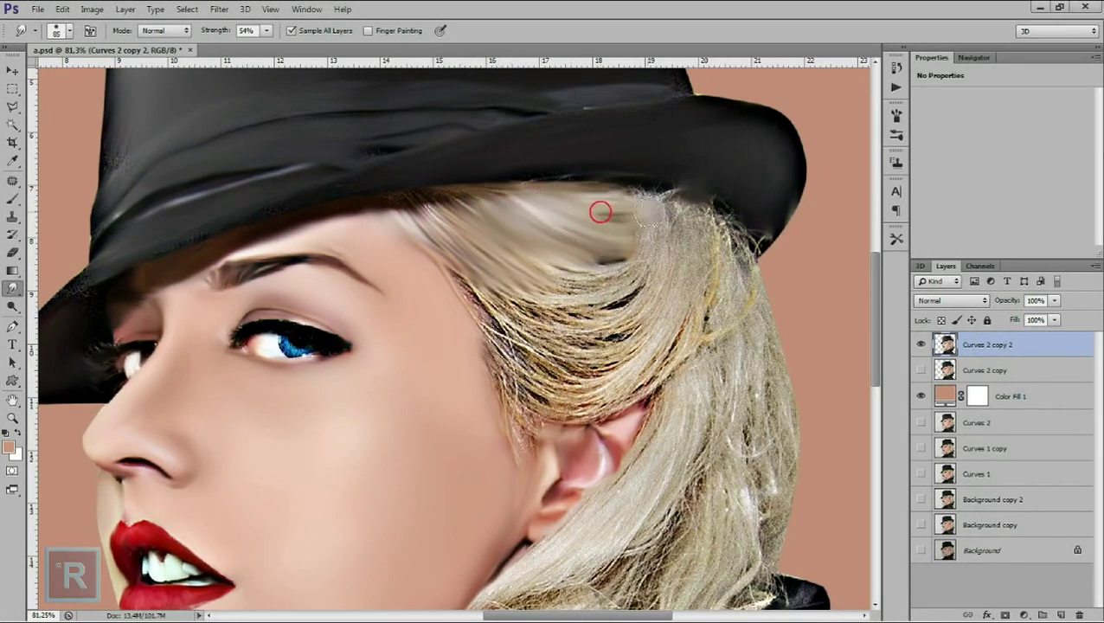
mouse_move(451, 266)
mouse_down()
mouse_move(615, 293)
mouse_move(545, 266)
mouse_move(603, 294)
mouse_up()
mouse_move(495, 334)
mouse_down()
mouse_move(468, 288)
mouse_move(519, 368)
mouse_move(625, 325)
mouse_move(438, 389)
mouse_up()
Step: Dismiss the download popup, then smooth stray hair into the coat collar tip
scroll(236, 216, right, 3)
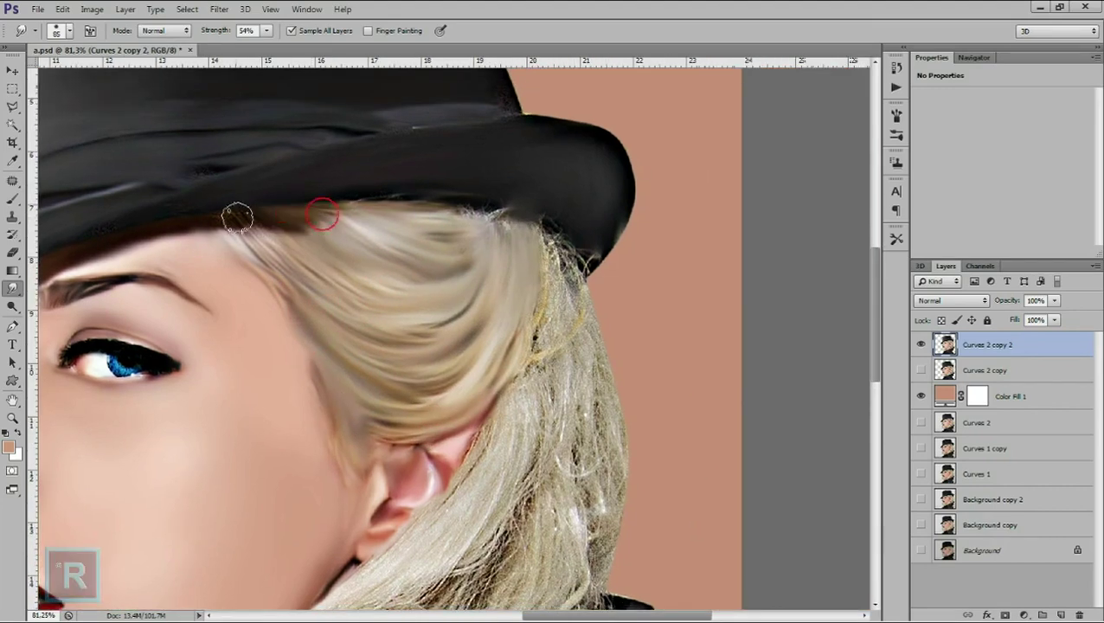
scroll(424, 229, right, 2)
scroll(510, 233, down, 1)
scroll(520, 259, down, 1)
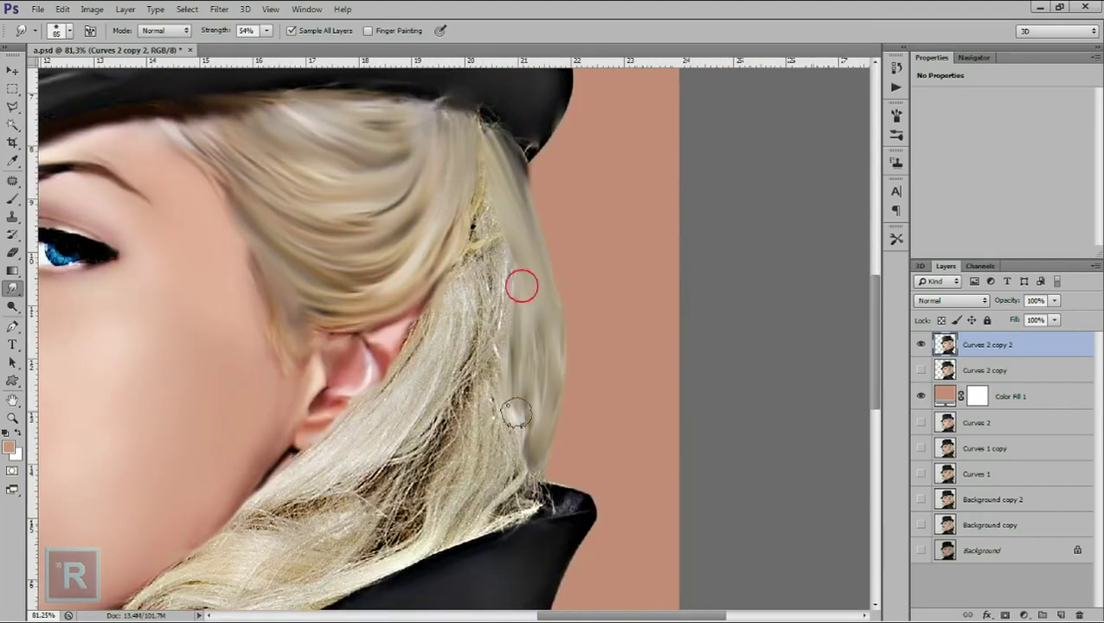
click(630, 383)
scroll(276, 456, down, 1)
drag(277, 457, 394, 468)
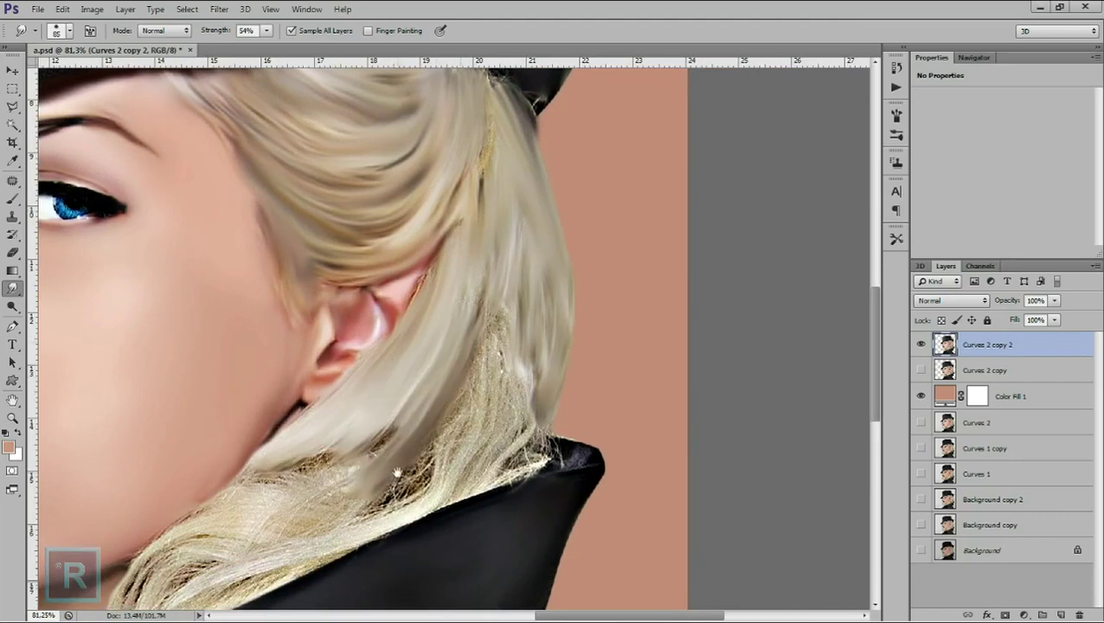
scroll(394, 468, down, 1)
scroll(510, 256, down, 4)
drag(598, 327, 547, 283)
scroll(387, 296, down, 3)
scroll(386, 296, up, 2)
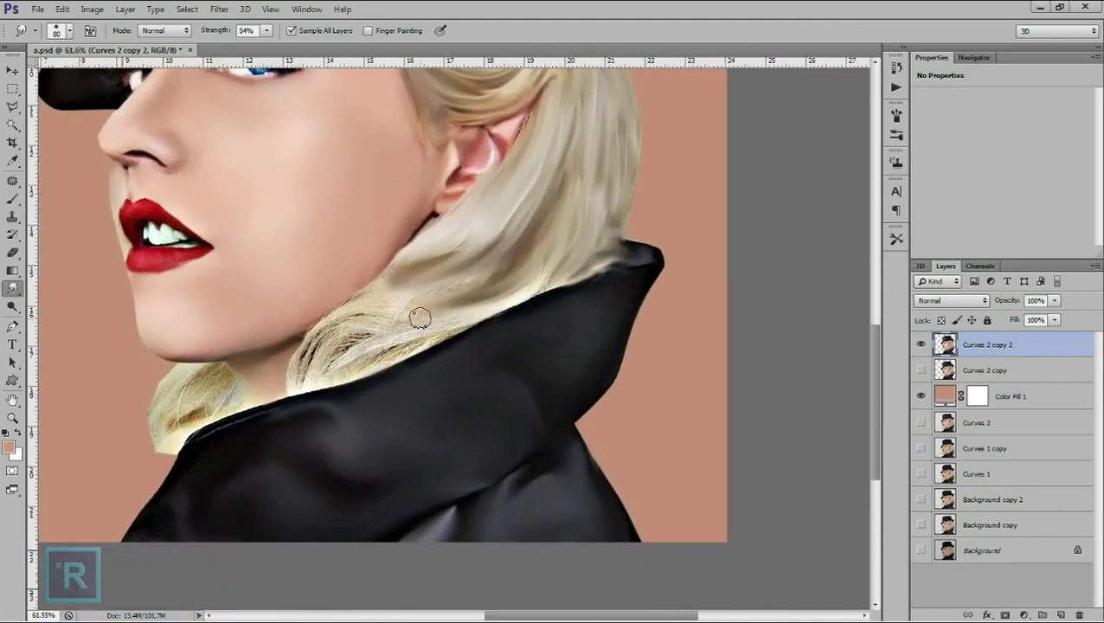
drag(349, 307, 246, 375)
drag(256, 442, 289, 331)
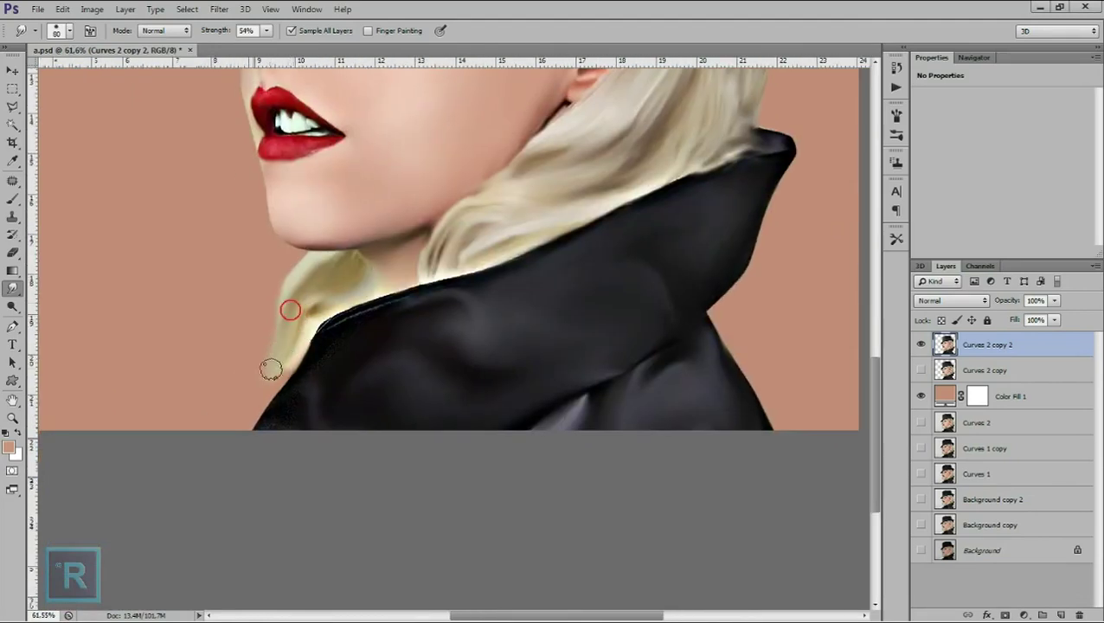
Step: Bring the whole face and hat into view and save the document
scroll(271, 358, down, 1)
drag(530, 419, 329, 576)
scroll(537, 318, up, 2)
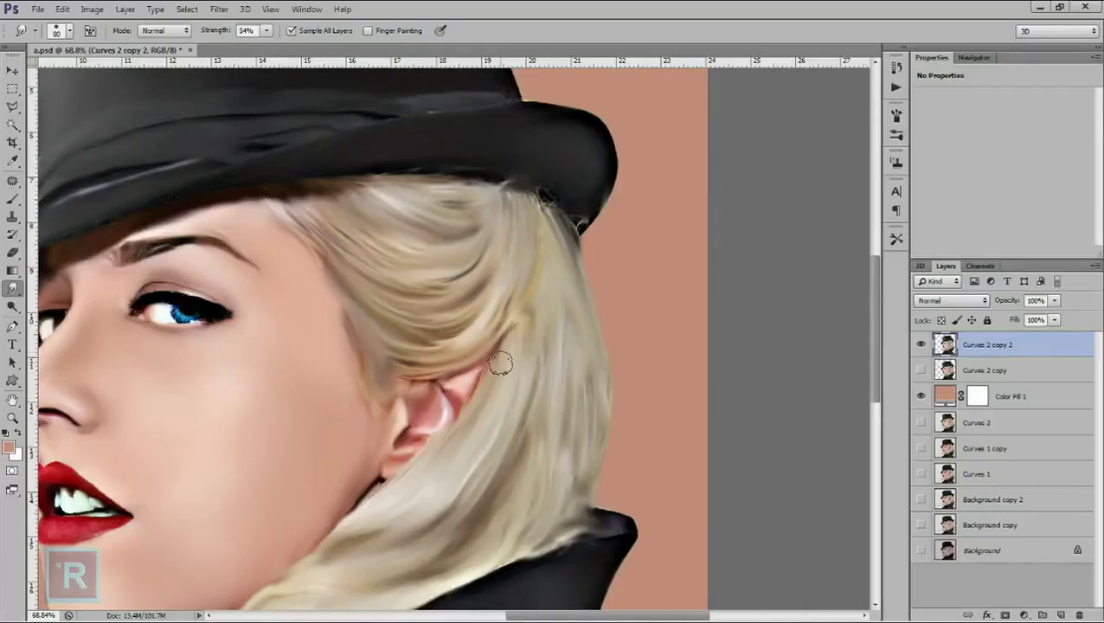
scroll(519, 303, up, 1)
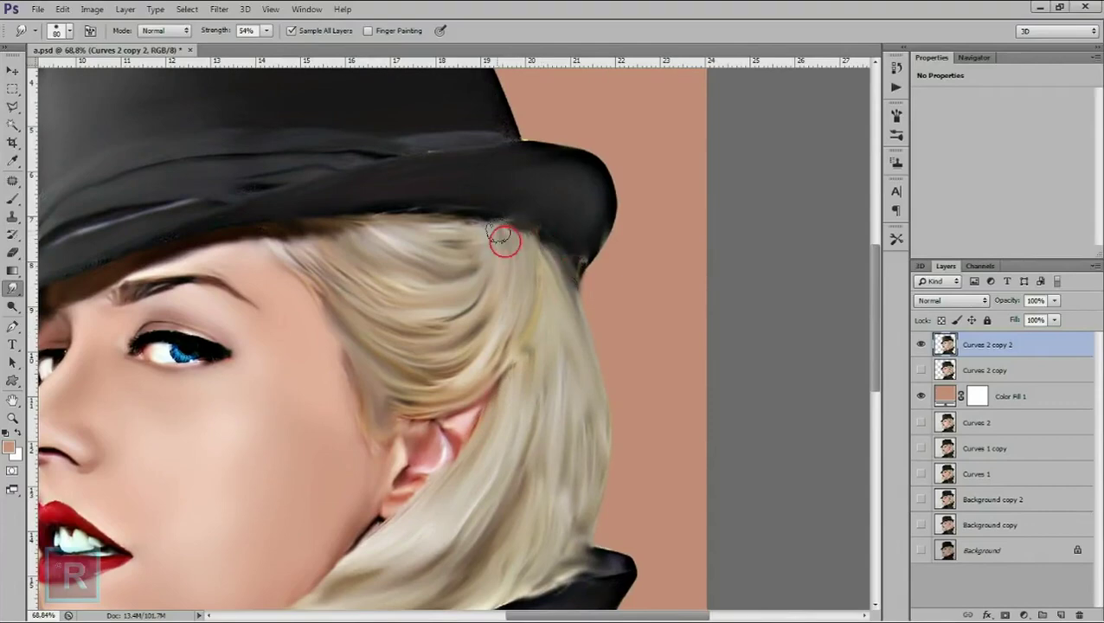
scroll(505, 239, down, 3)
key(ctrl+s)
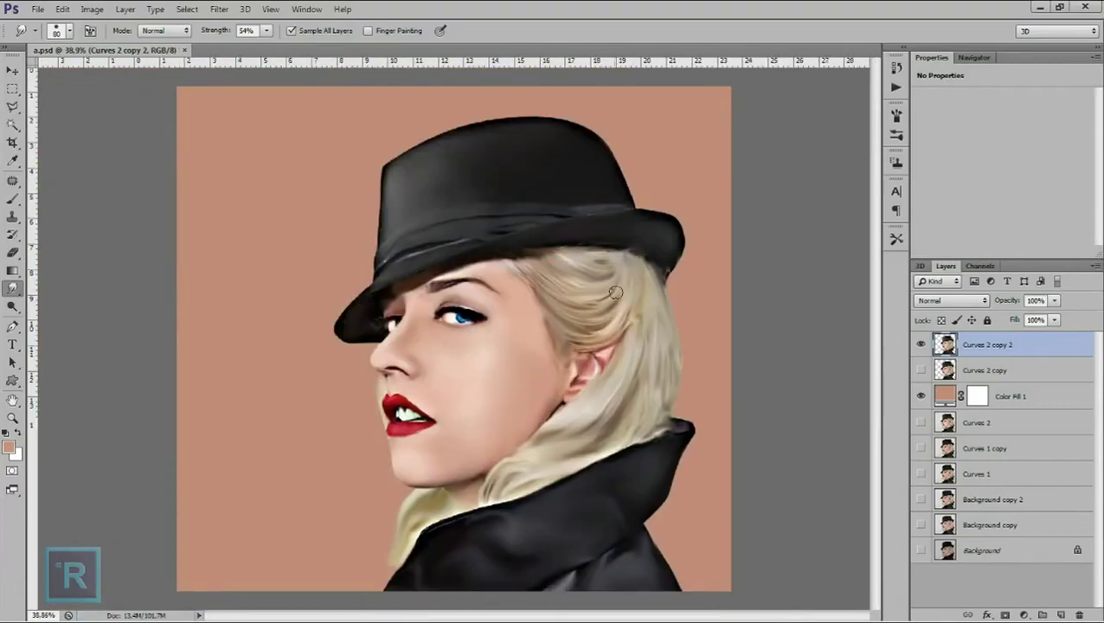
scroll(614, 294, up, 1)
scroll(619, 351, up, 1)
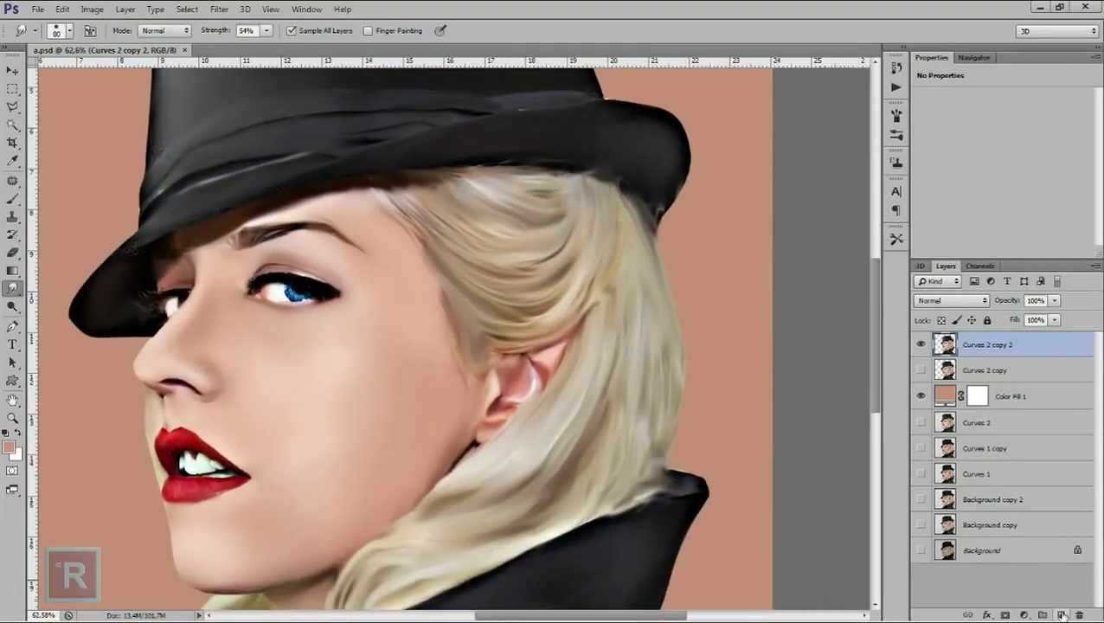
Step: Add an empty Layer 1 and set up a soft textured brush at 127 px
click(1061, 614)
scroll(529, 234, up, 1)
right_click(368, 316)
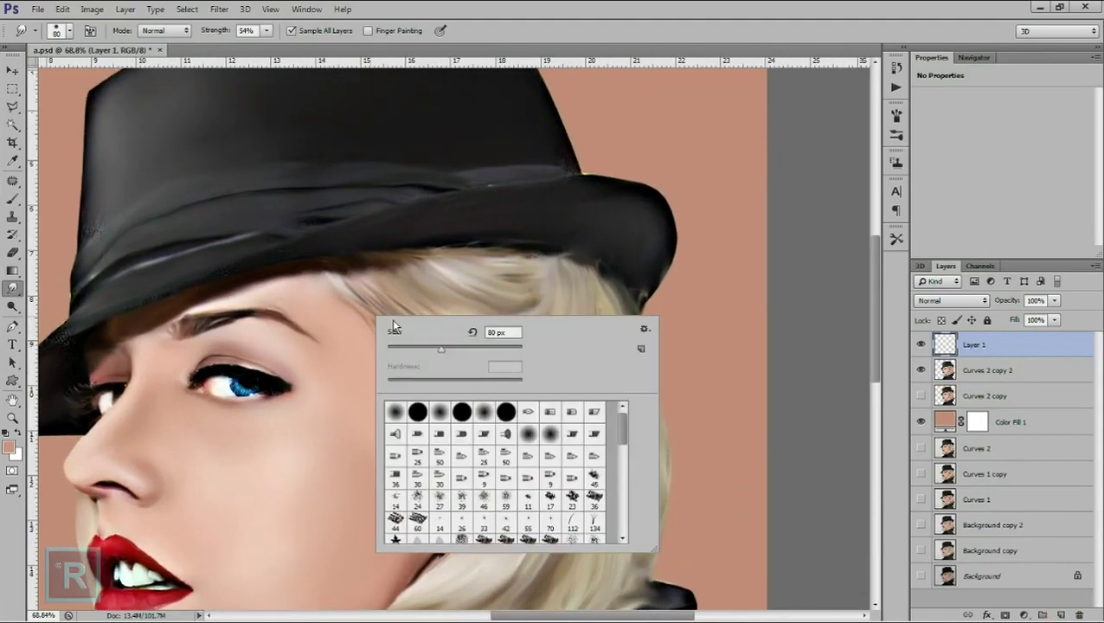
click(12, 199)
right_click(465, 305)
scroll(597, 467, down, 1)
scroll(597, 467, down, 1)
scroll(606, 478, down, 1)
click(616, 487)
drag(512, 338, 532, 336)
key(Return)
Step: Undo the pinkish test stroke and sample a pale blonde hair tone as foreground colour
key(ctrl+z)
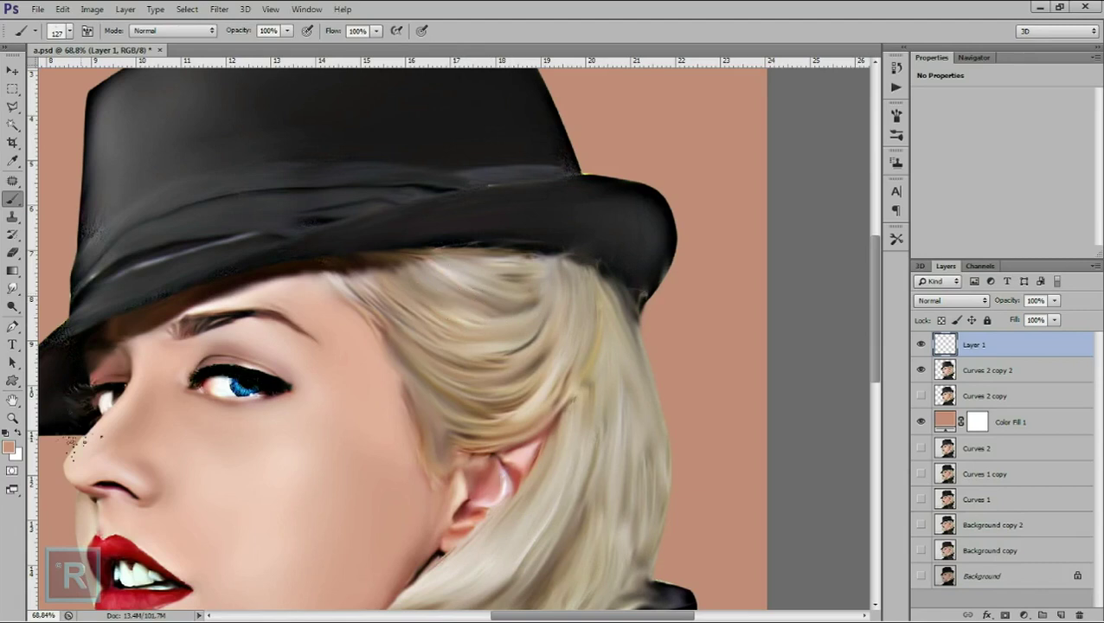
click(11, 445)
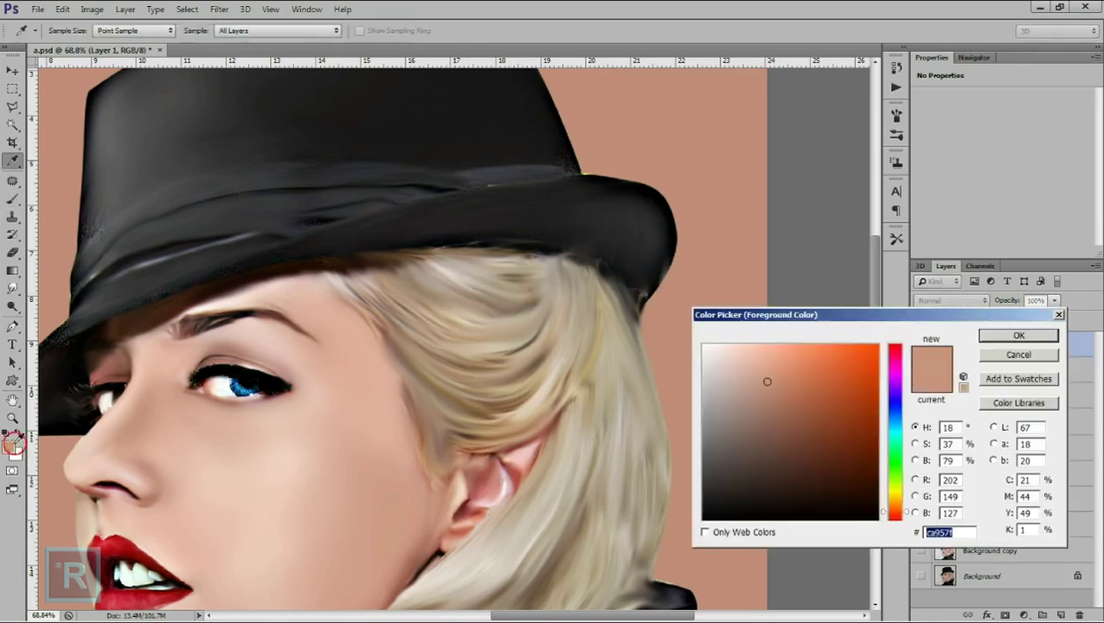
click(462, 348)
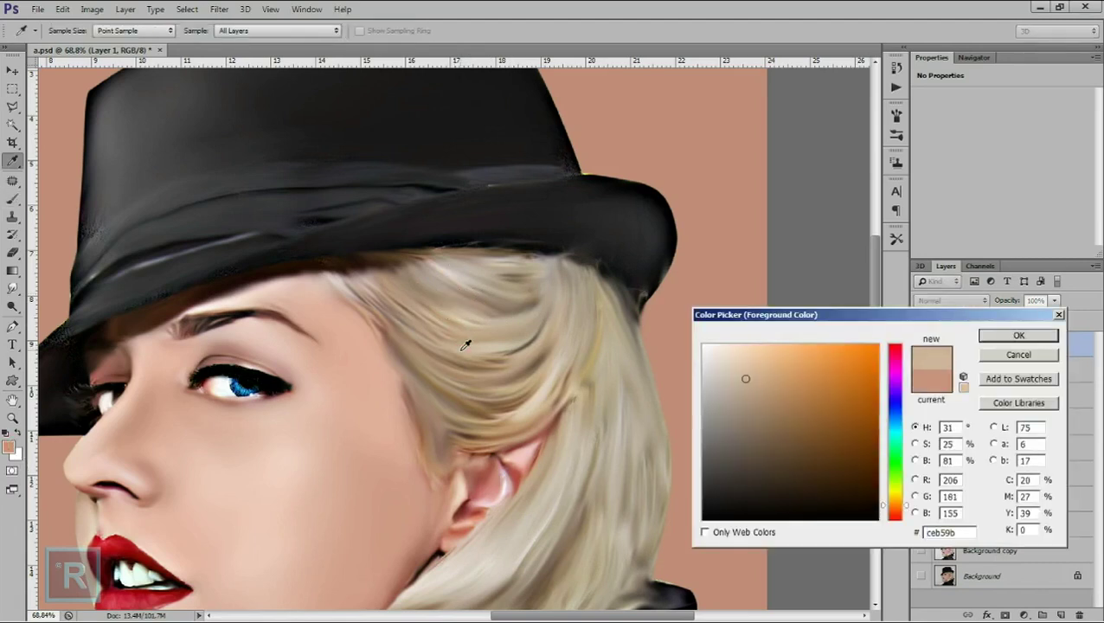
click(986, 337)
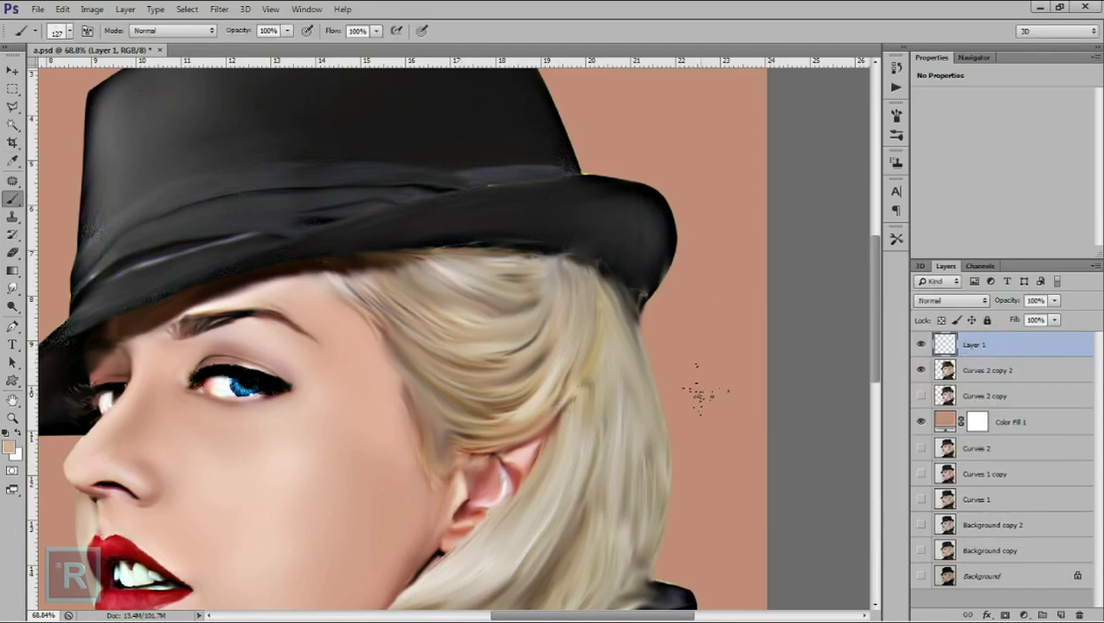
right_click(12, 292)
Step: Dodge strands at 187 px across the top of the hair and near the ear
click(42, 309)
right_click(524, 401)
drag(549, 405, 551, 405)
key(Return)
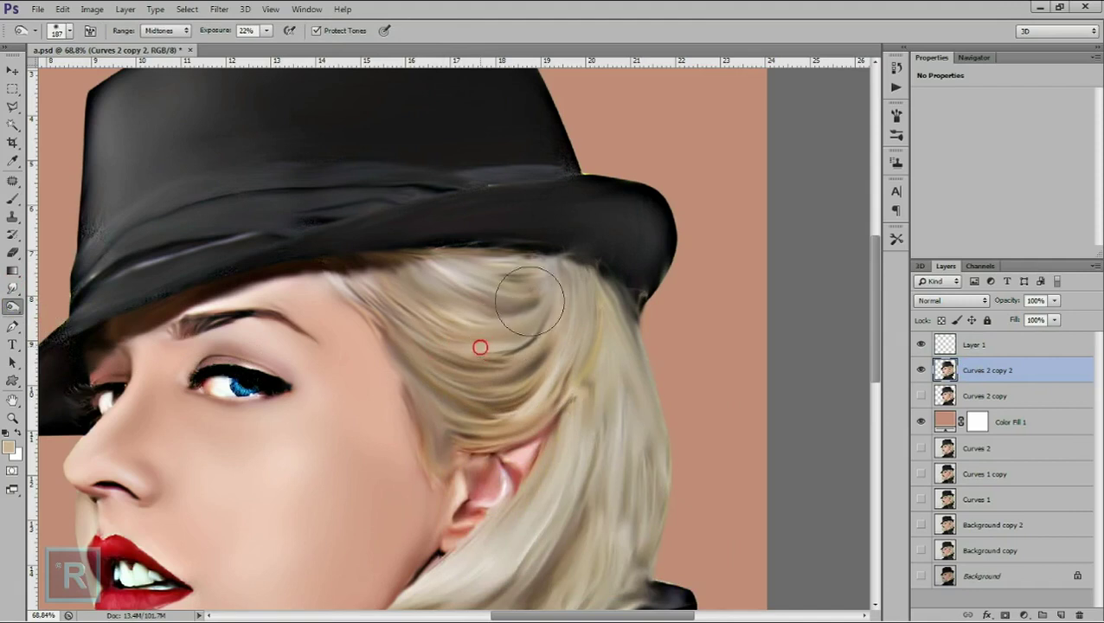
mouse_move(581, 303)
mouse_down()
mouse_move(572, 492)
mouse_move(555, 398)
mouse_up()
mouse_move(566, 461)
mouse_down()
mouse_move(621, 252)
mouse_move(555, 424)
mouse_up()
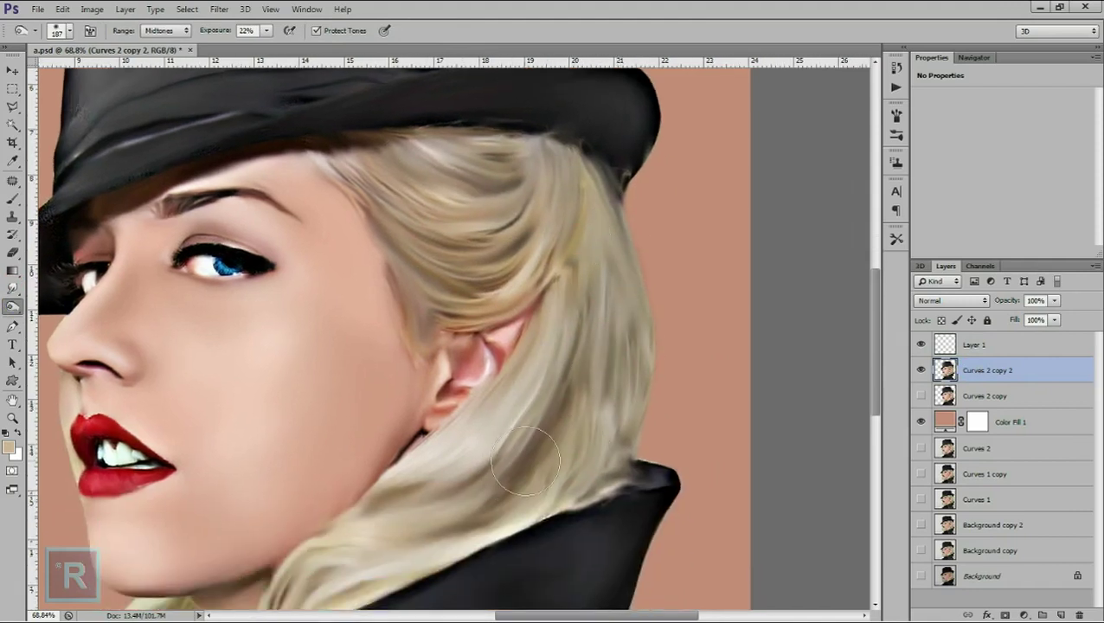
drag(456, 444, 534, 324)
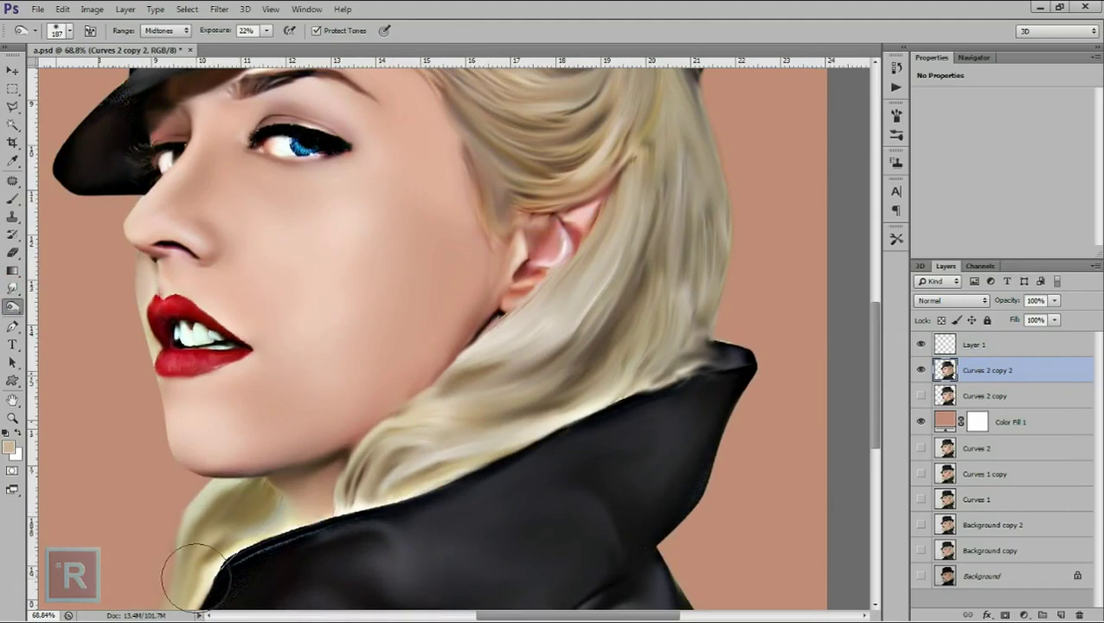
drag(177, 579, 210, 486)
drag(300, 411, 415, 208)
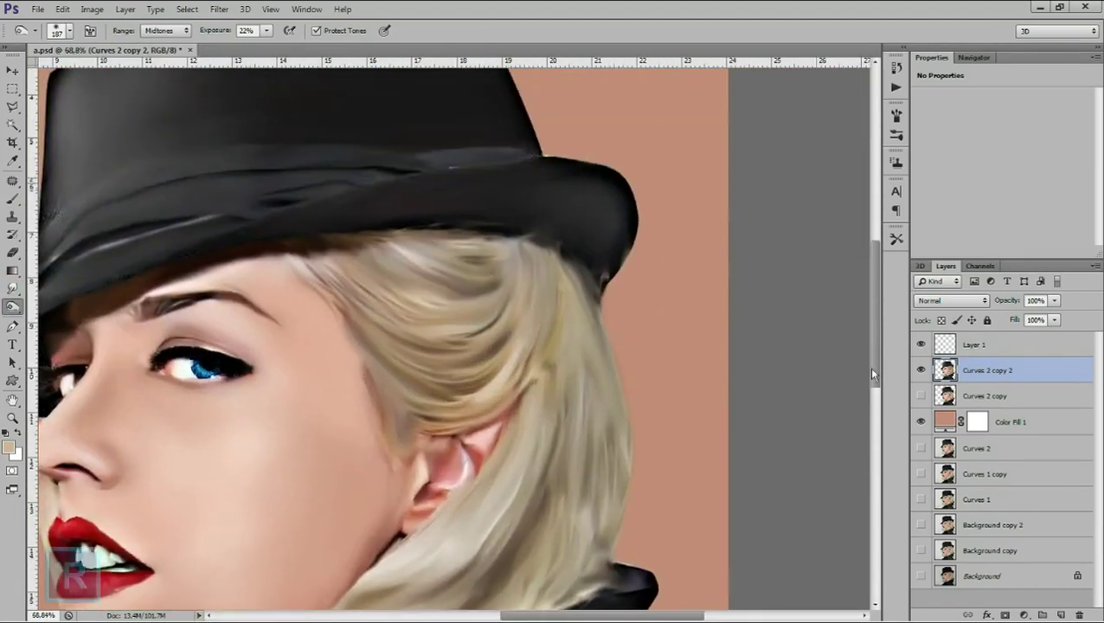
Step: Make Layer 1 active again with the Brush tool selected
click(973, 344)
click(13, 199)
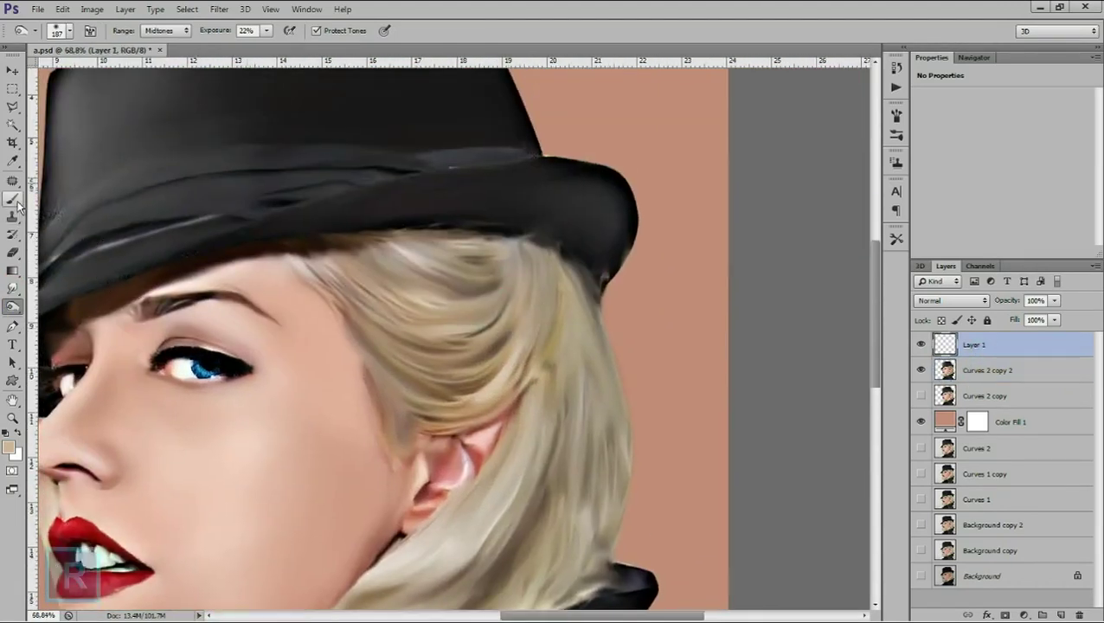
click(321, 364)
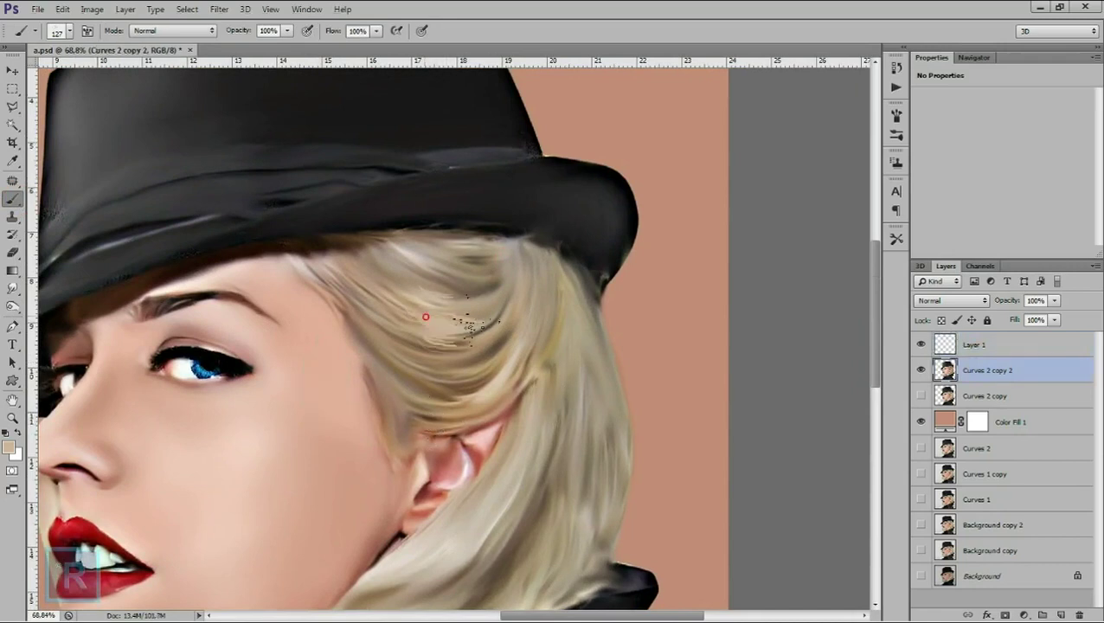
scroll(173, 346, up, 1)
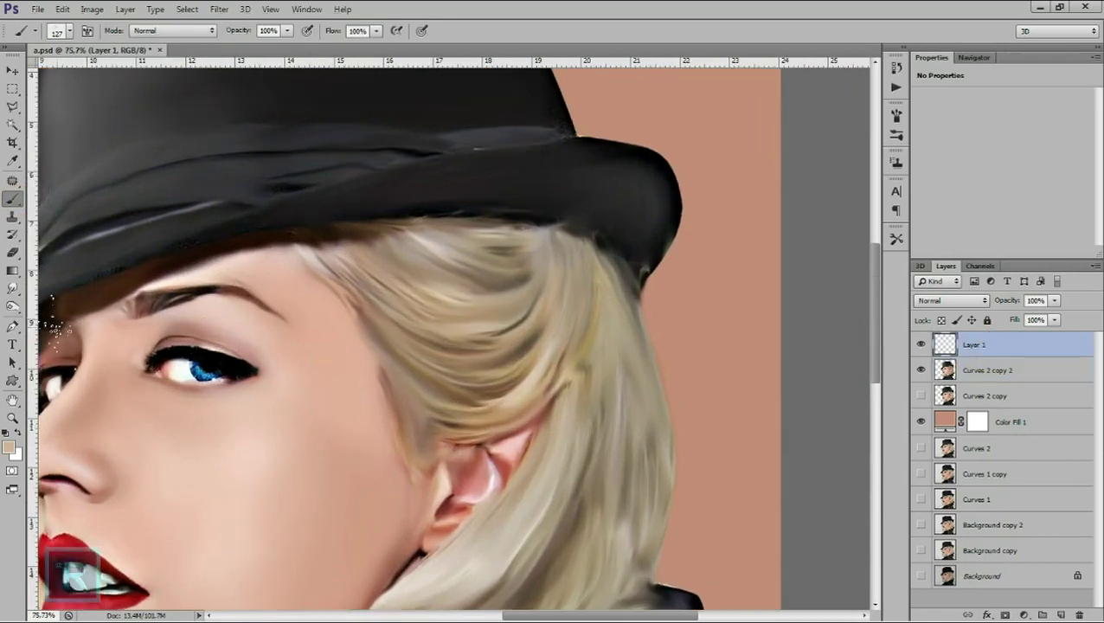
Step: Stroke a Pen curve with the brush to paint a pale strand below the brim
key(p)
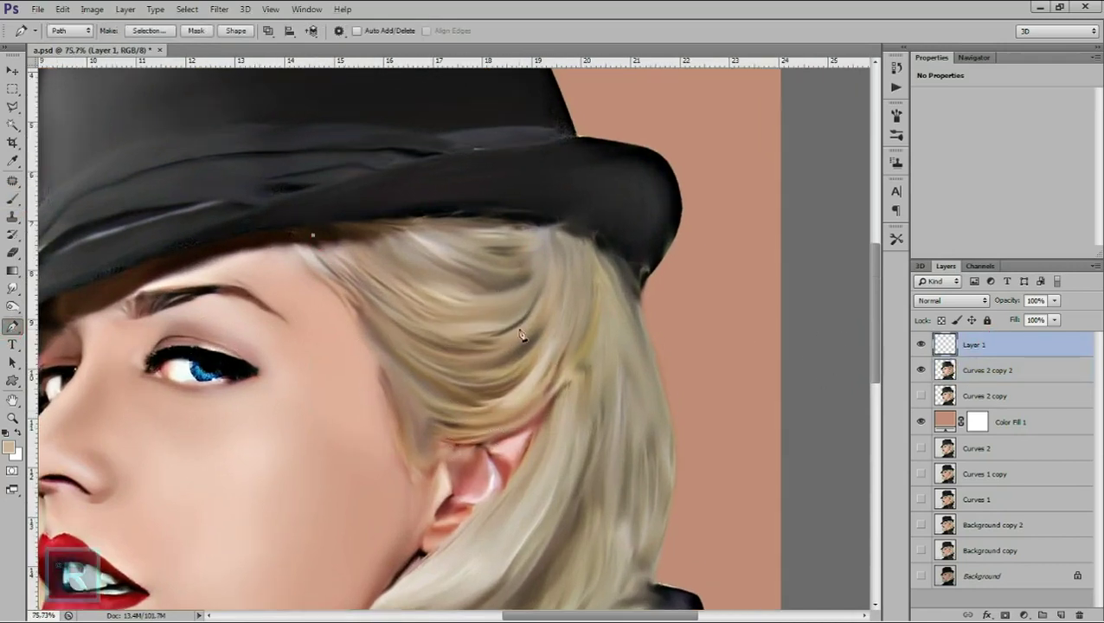
drag(577, 246, 657, 77)
right_click(657, 77)
click(571, 173)
click(639, 208)
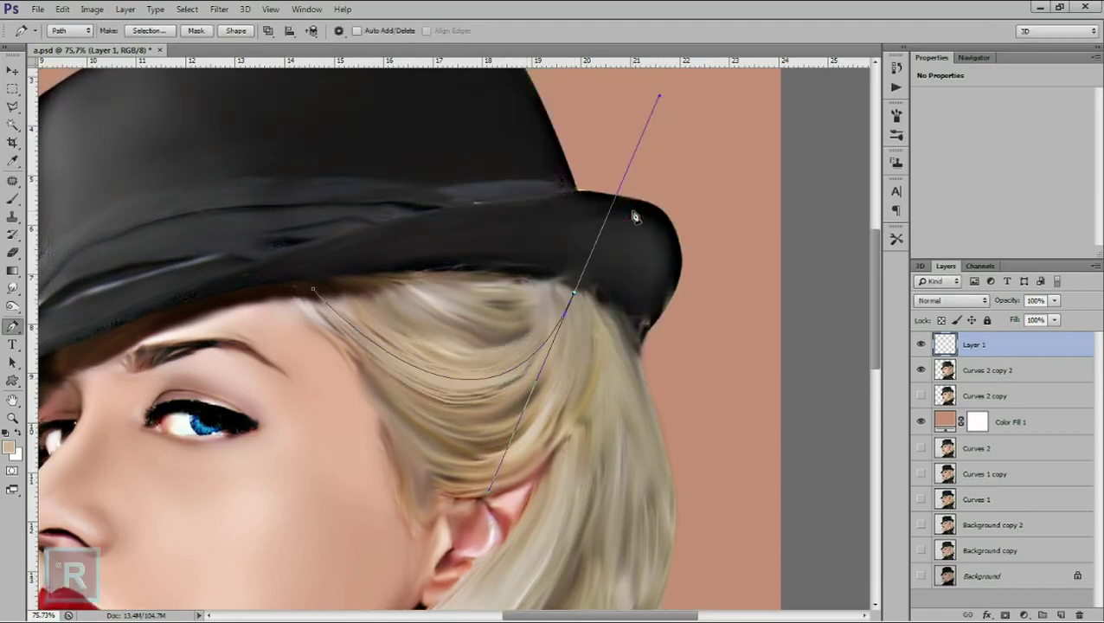
key(Return)
scroll(517, 264, down, 3)
scroll(601, 316, up, 3)
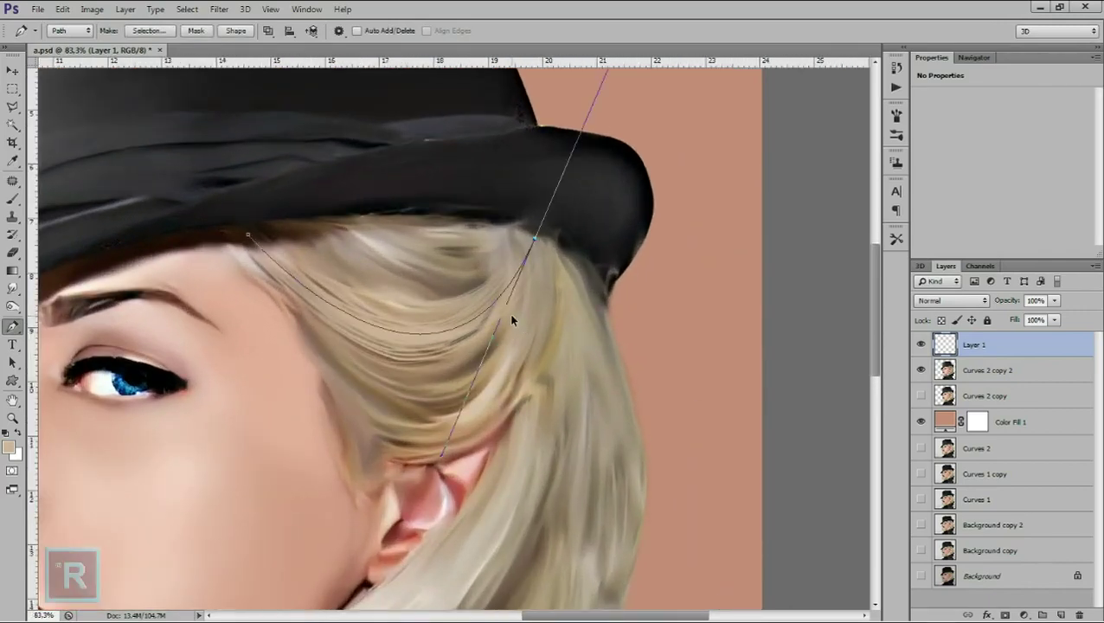
Step: Make Curves 2 copy 2 active and review the foreground colour with the Eyedropper
key(alt+bracketleft)
key(i)
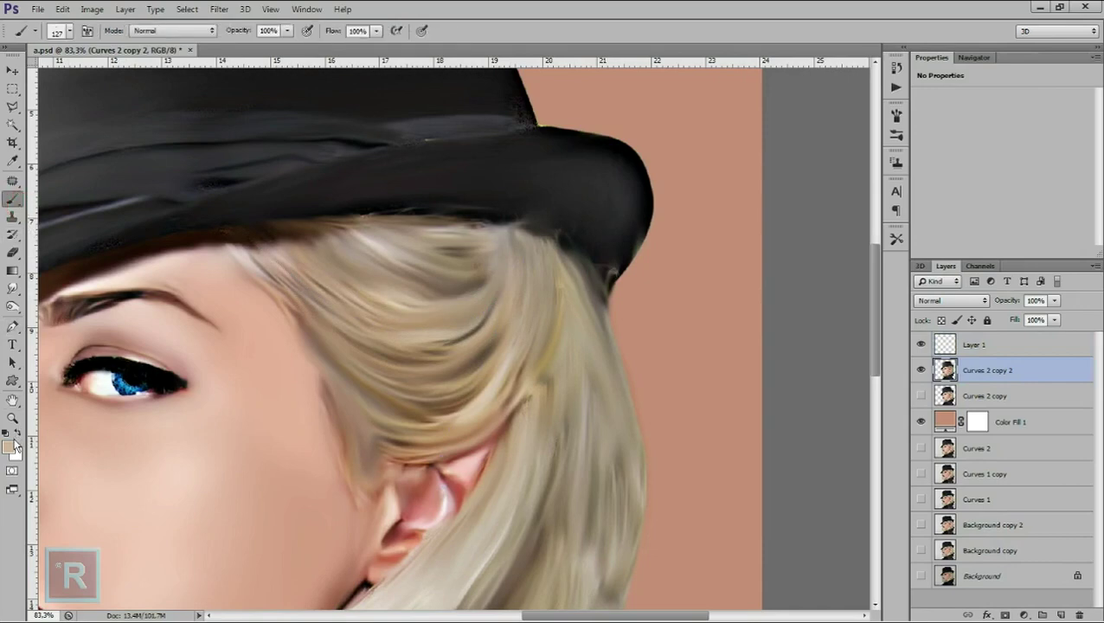
click(8, 447)
click(986, 334)
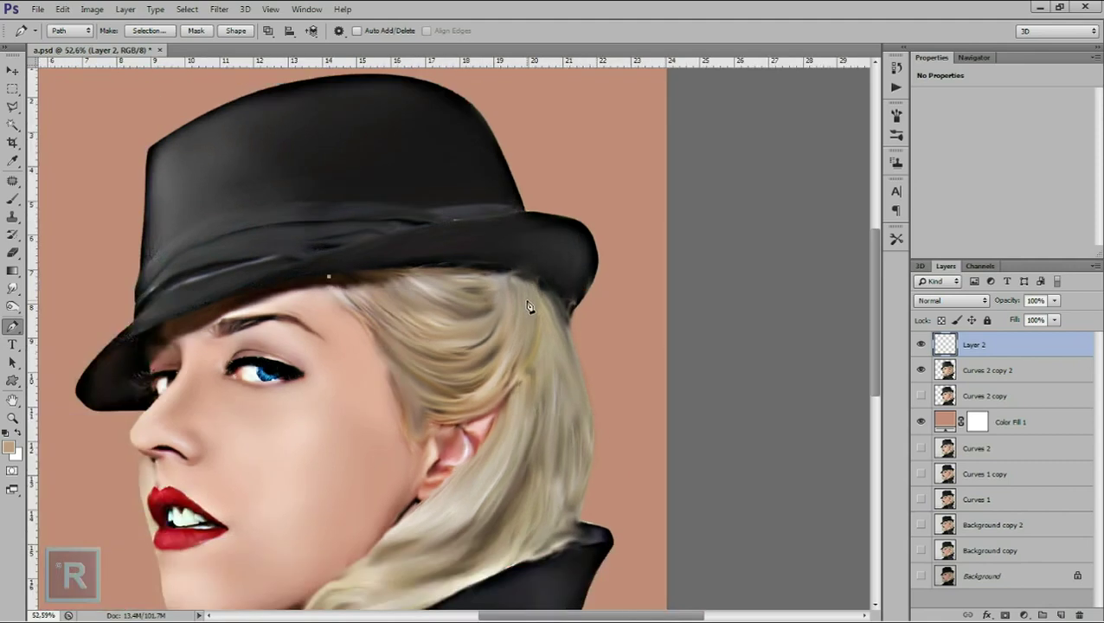
Step: Paint a pale strand under the brim by brush-stroking a Pen curve
mouse_move(528, 283)
mouse_down()
mouse_move(657, 167)
mouse_move(592, 89)
mouse_up()
right_click(500, 353)
click(536, 424)
click(655, 202)
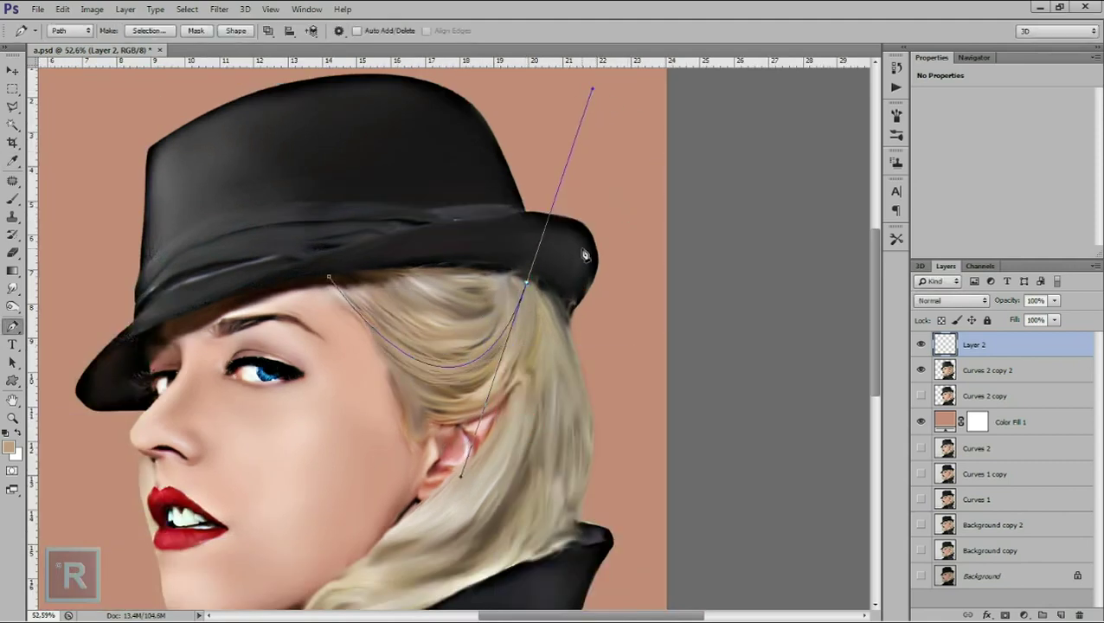
key(Return)
scroll(461, 345, up, 1)
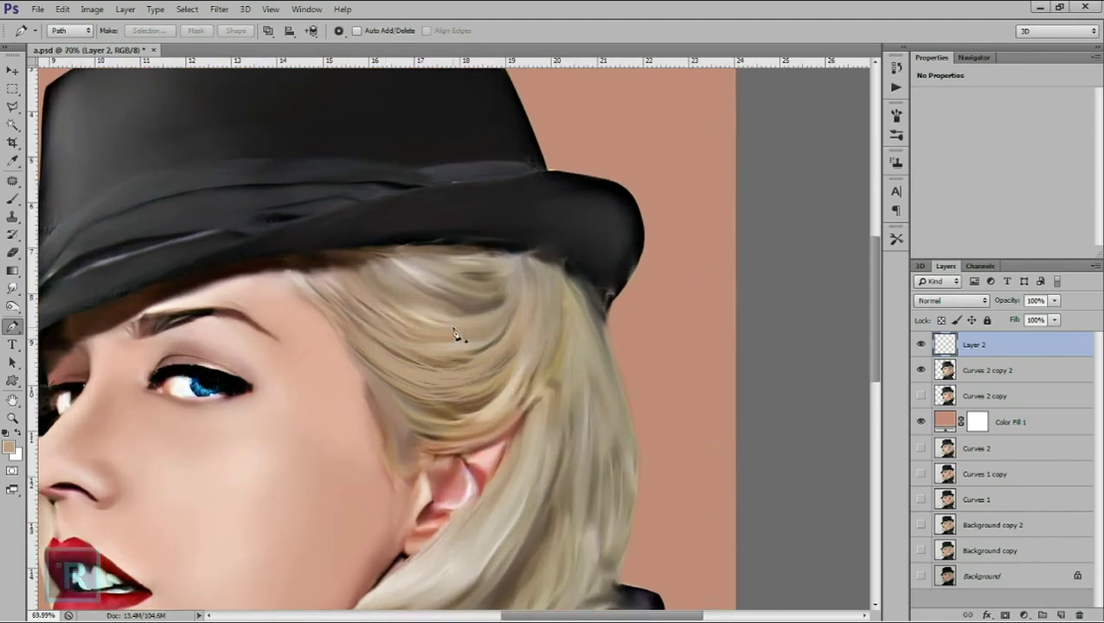
scroll(456, 336, down, 1)
Step: Paint another brush-stroked curve through the hair by the forehead
key(b)
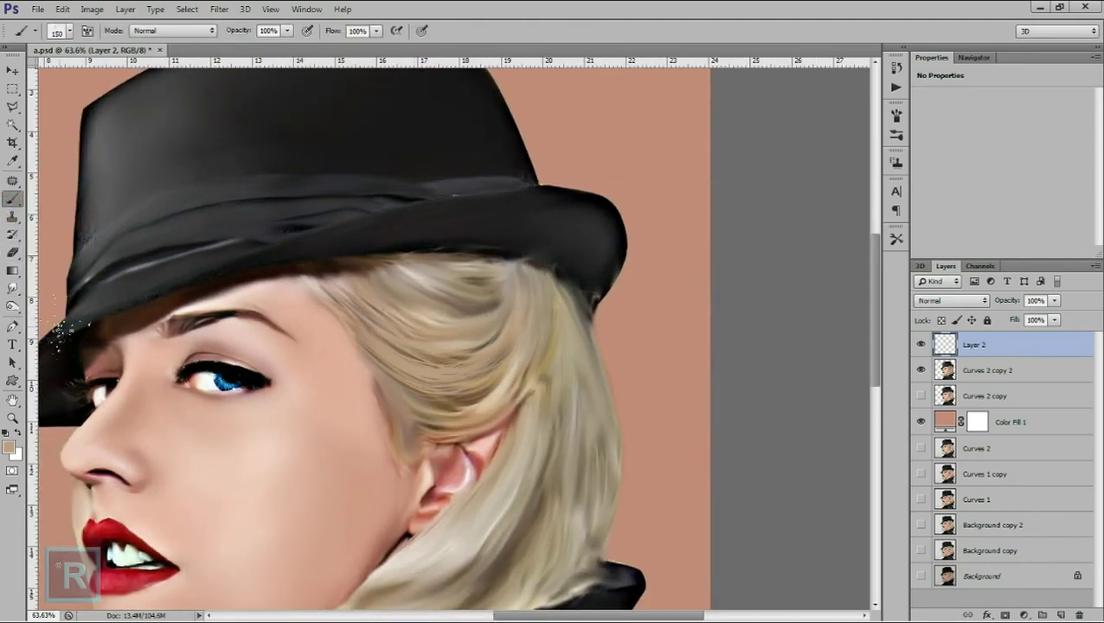
click(15, 325)
click(330, 265)
drag(527, 267, 582, 78)
right_click(511, 291)
click(545, 381)
click(632, 231)
key(Delete)
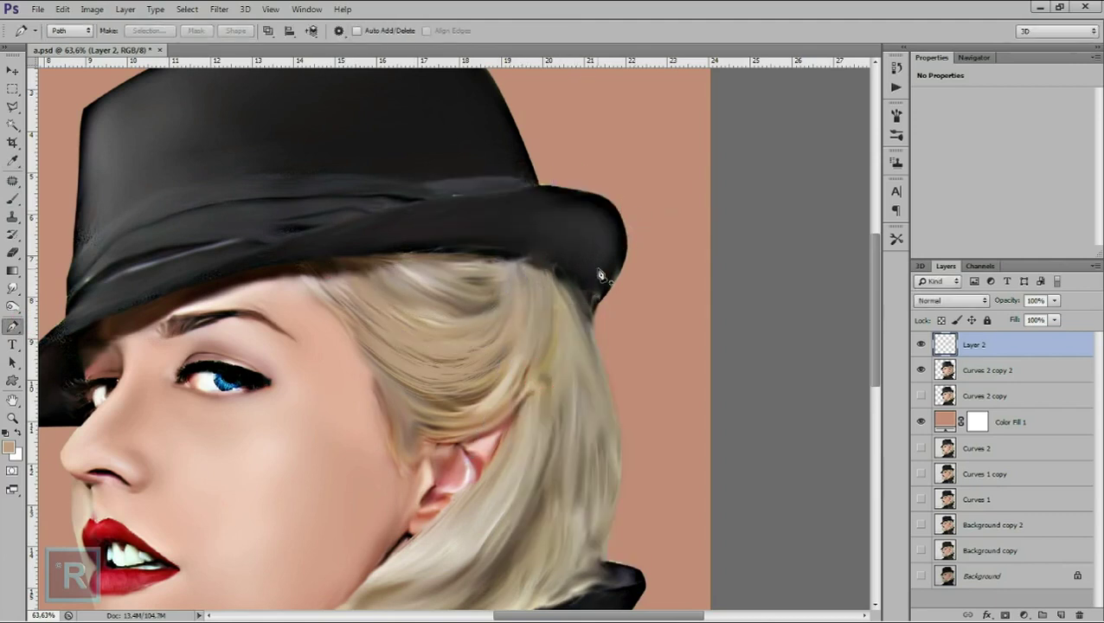
Step: Brush-stroke several more curves running down toward the ear and up to the hat brim
click(350, 260)
drag(510, 263, 577, 160)
ctrl+click(567, 307)
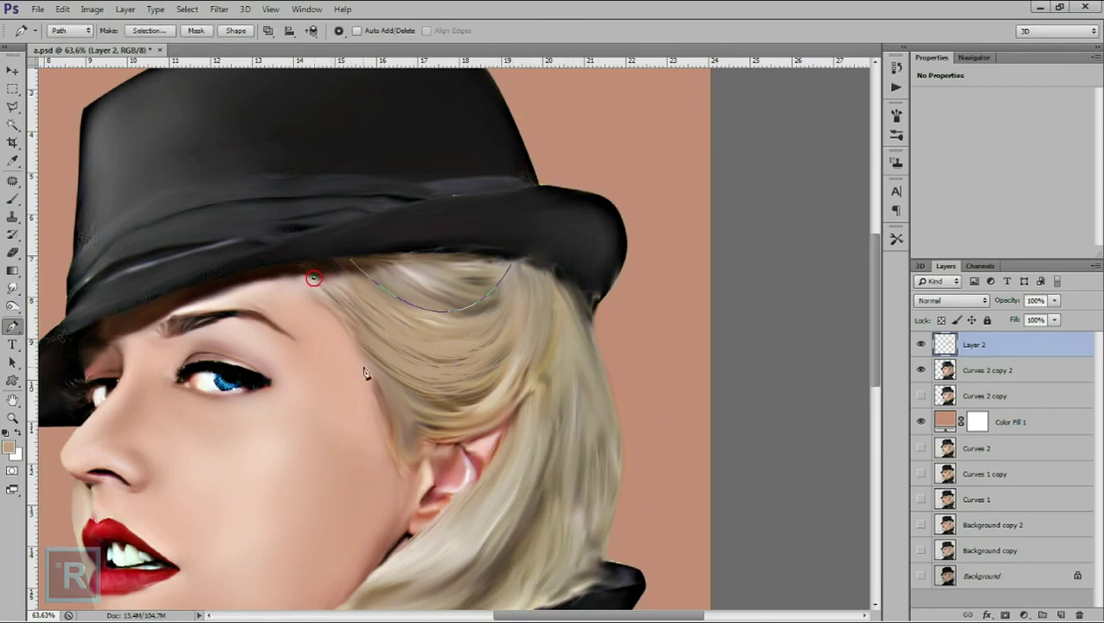
drag(503, 400, 588, 309)
drag(537, 273, 542, 153)
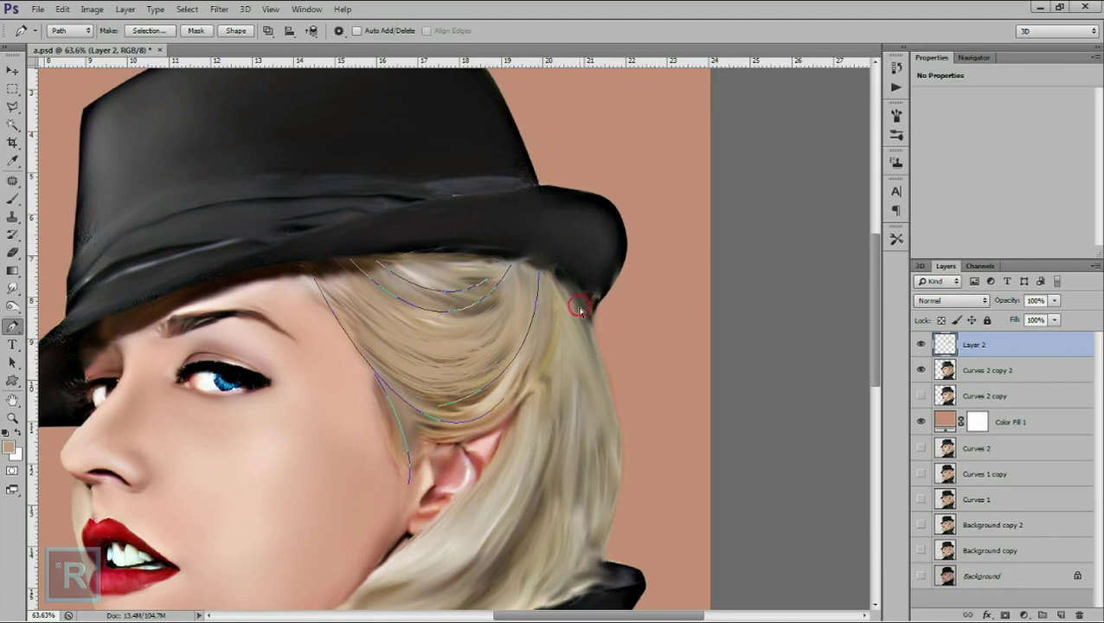
right_click(464, 349)
click(511, 433)
click(643, 210)
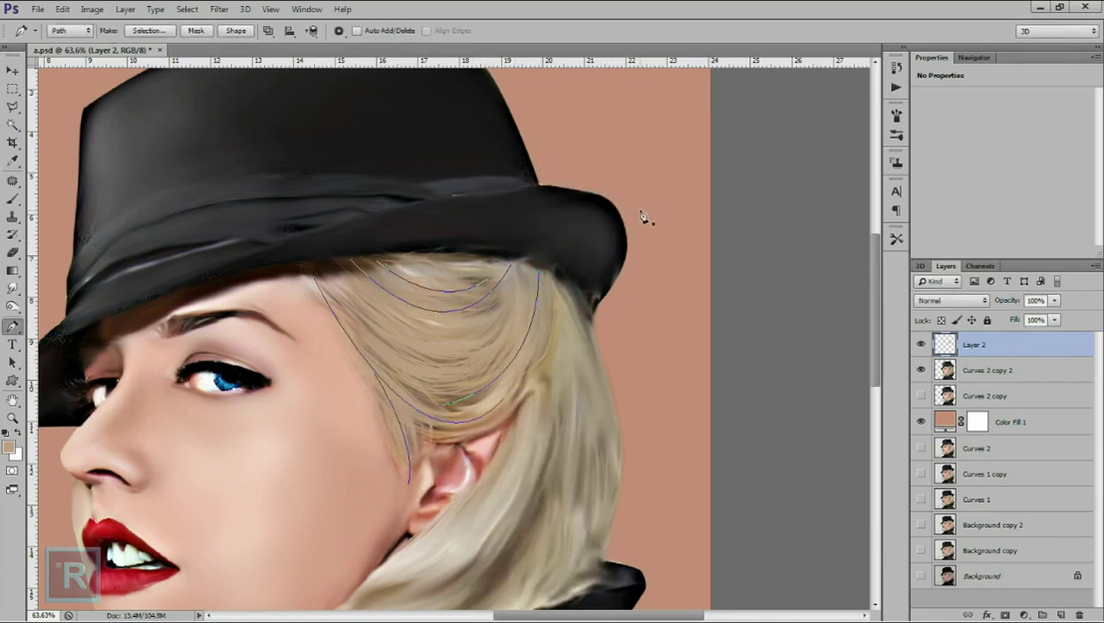
key(Return)
scroll(575, 313, down, 3)
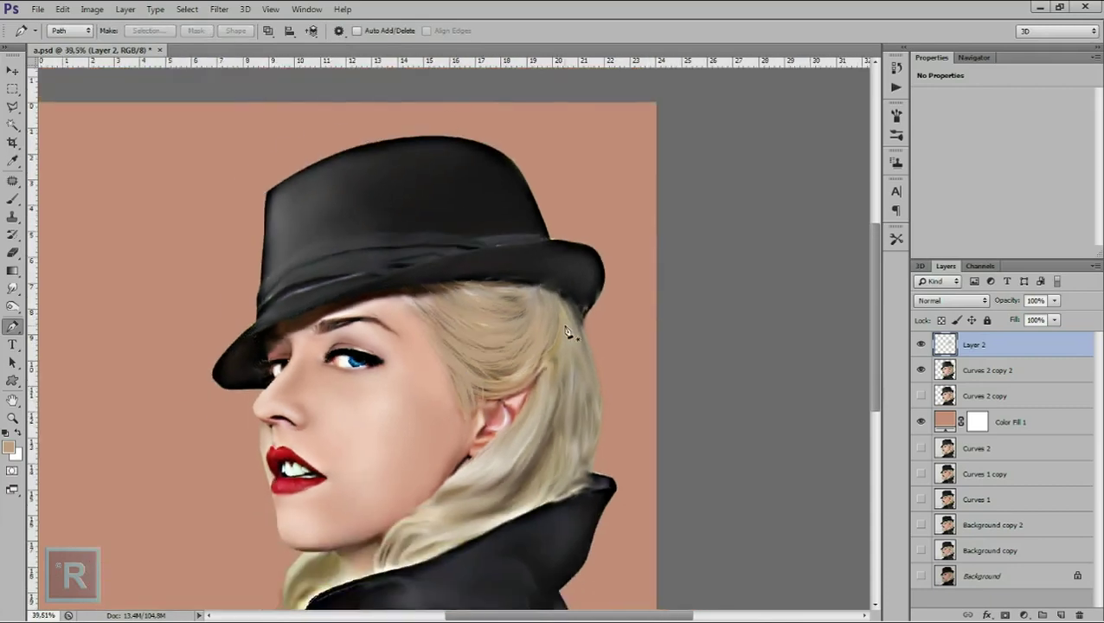
scroll(644, 335, up, 3)
scroll(644, 335, up, 1)
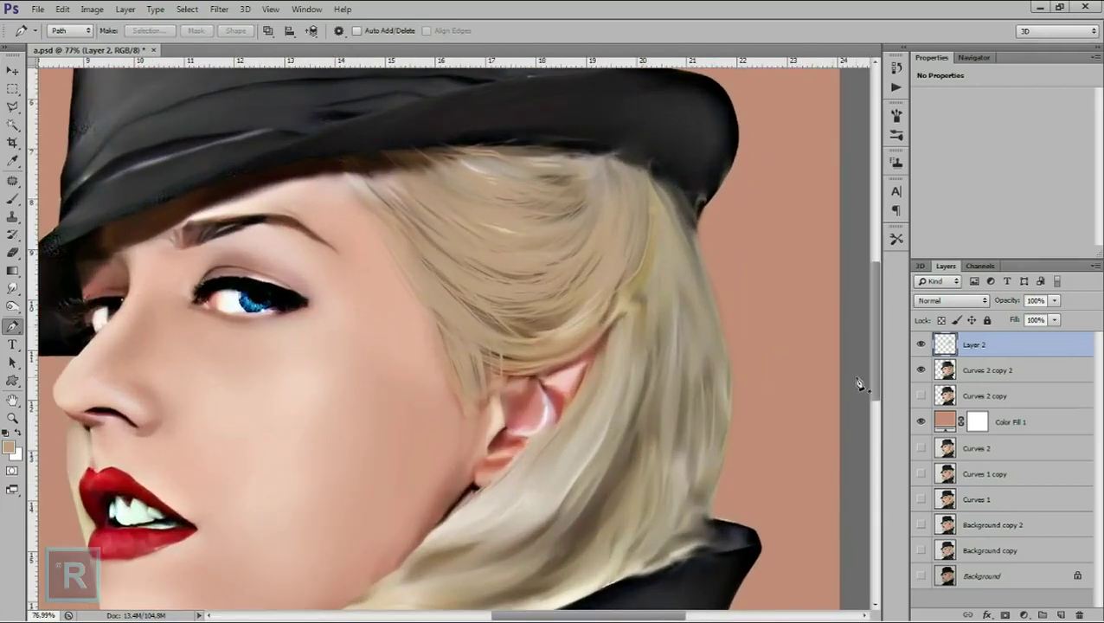
Step: Darken the painted strands slightly with a Curves adjustment
click(920, 346)
key(ctrl+m)
drag(921, 345, 921, 355)
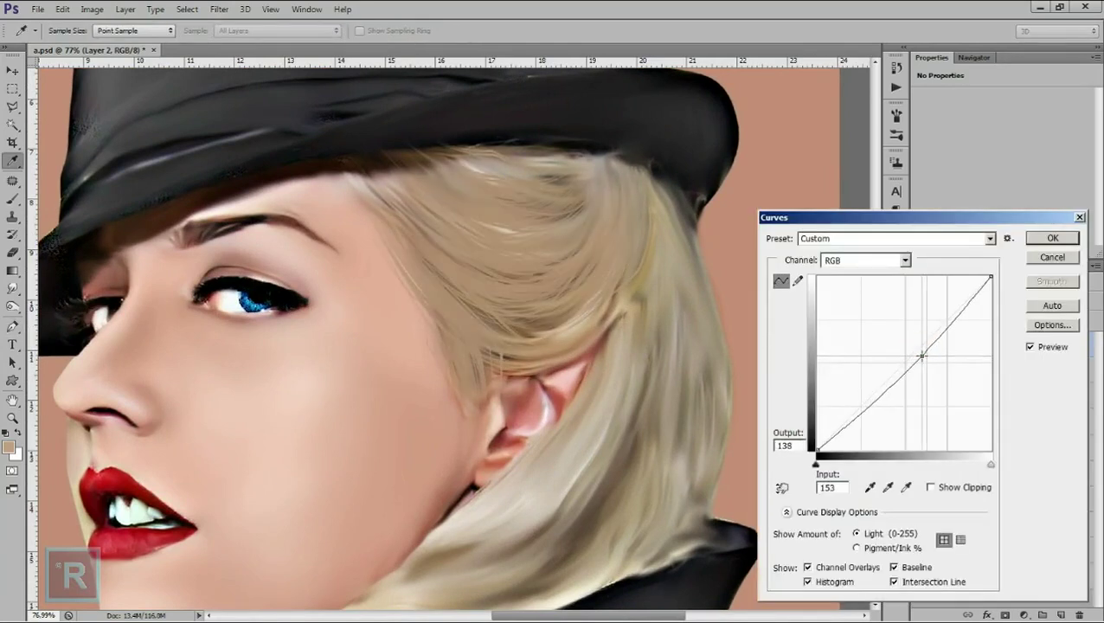
click(1038, 238)
Step: On a new layer, stroke a curved strand through the hair by the ear
key(p)
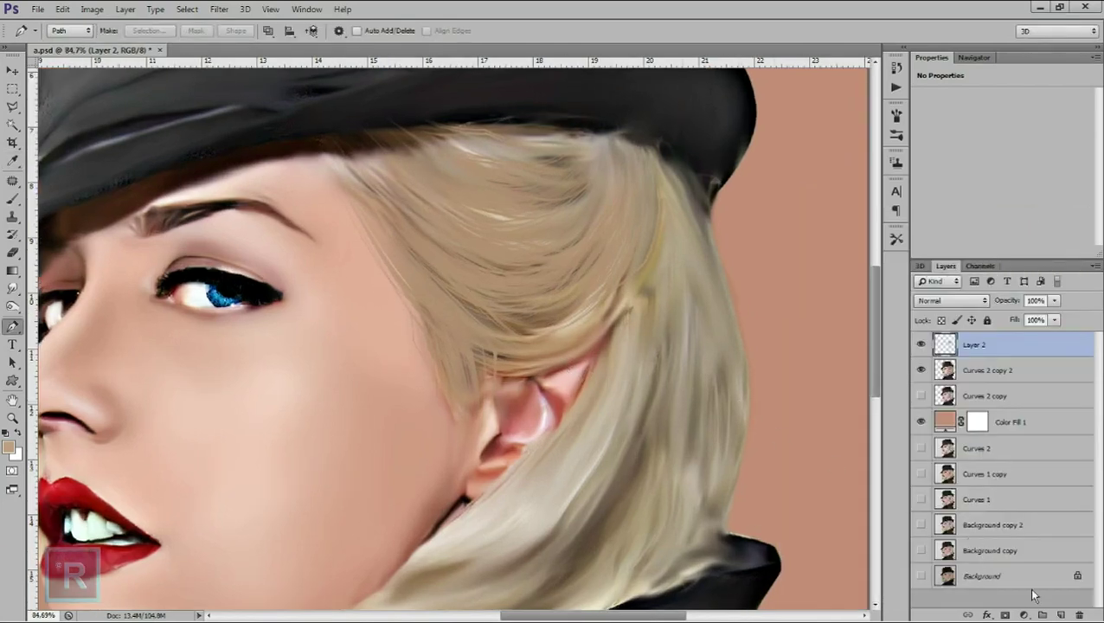
click(1060, 614)
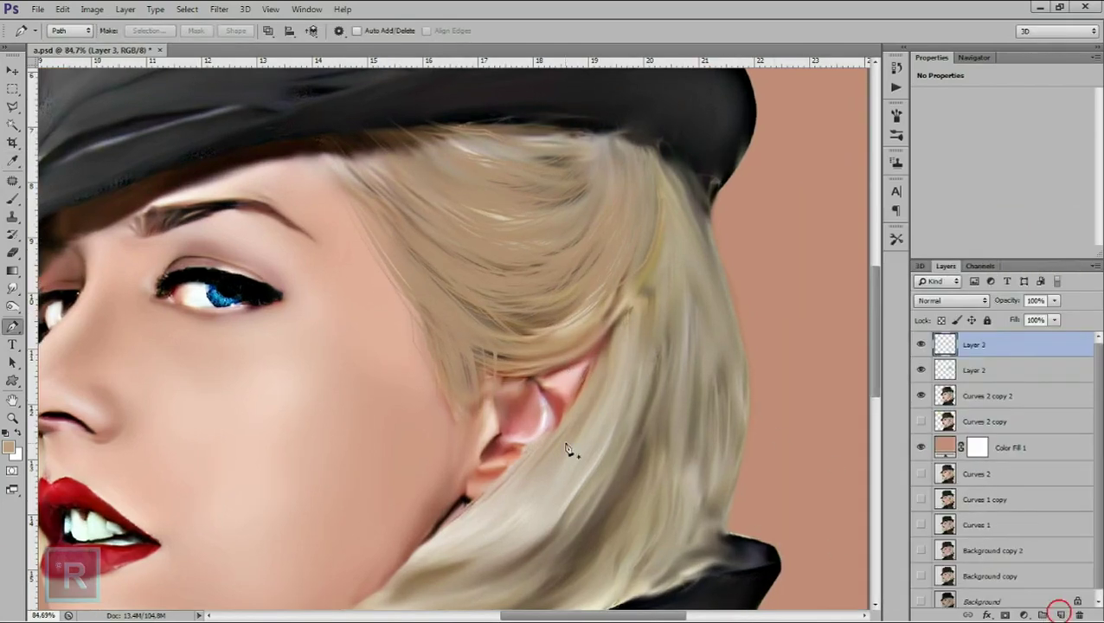
click(407, 281)
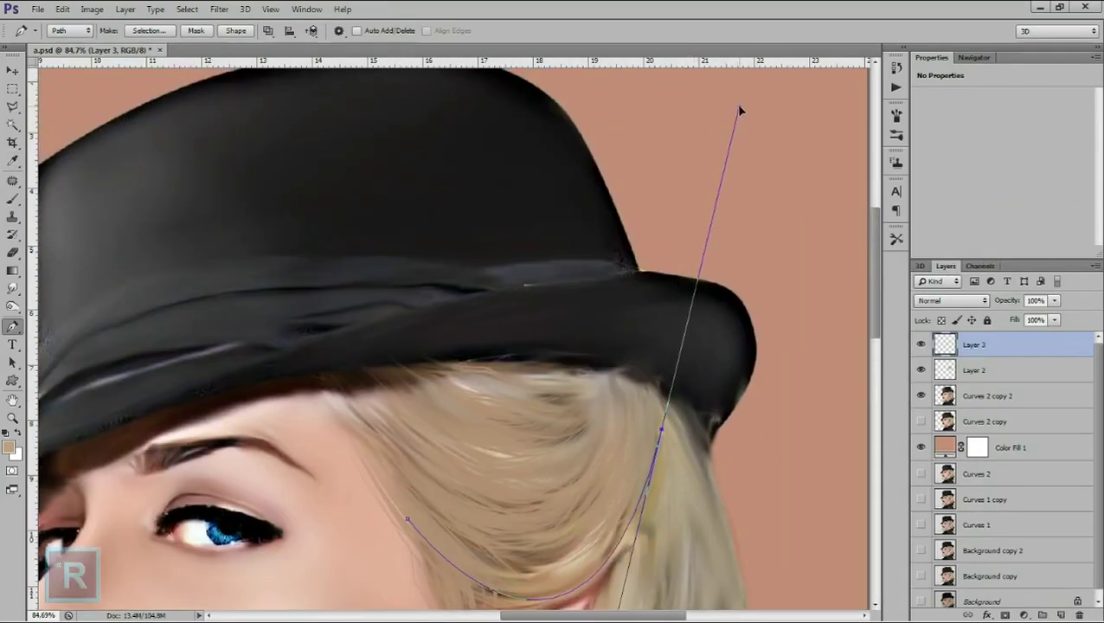
drag(662, 192, 696, 53)
right_click(586, 295)
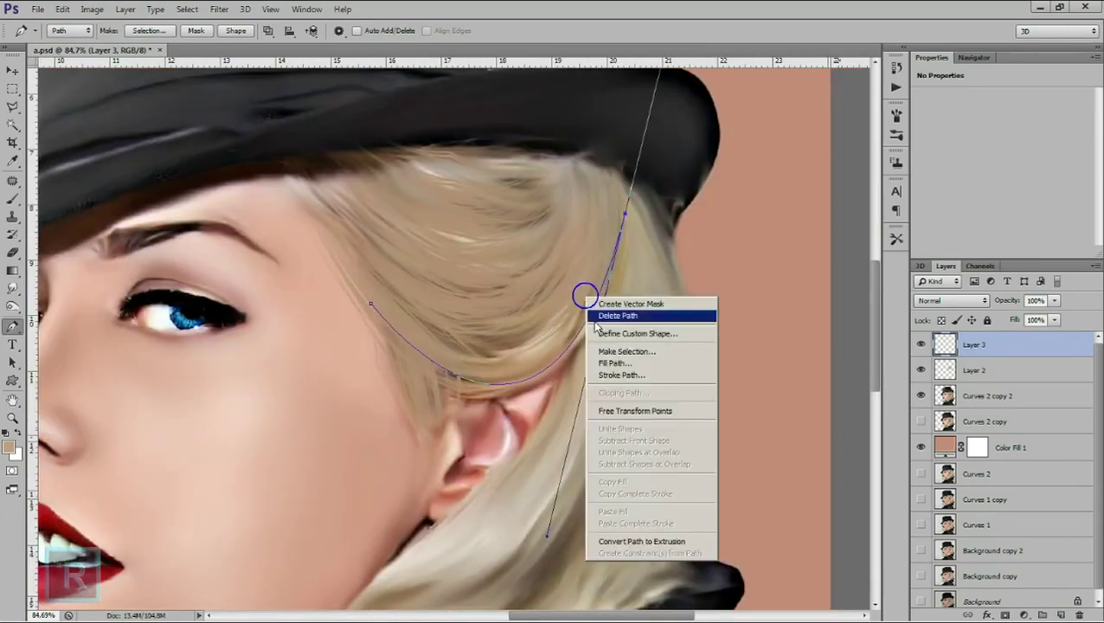
click(607, 375)
click(636, 216)
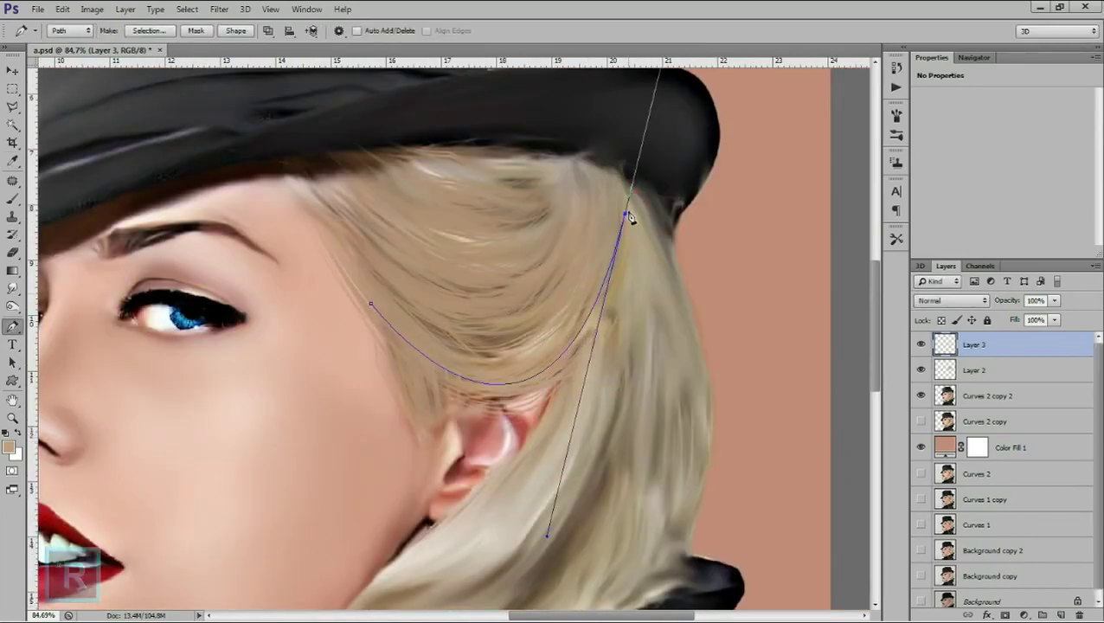
key(Escape)
Step: Add another empty layer and pick a new painting colour for the strands
scroll(574, 322, down, 3)
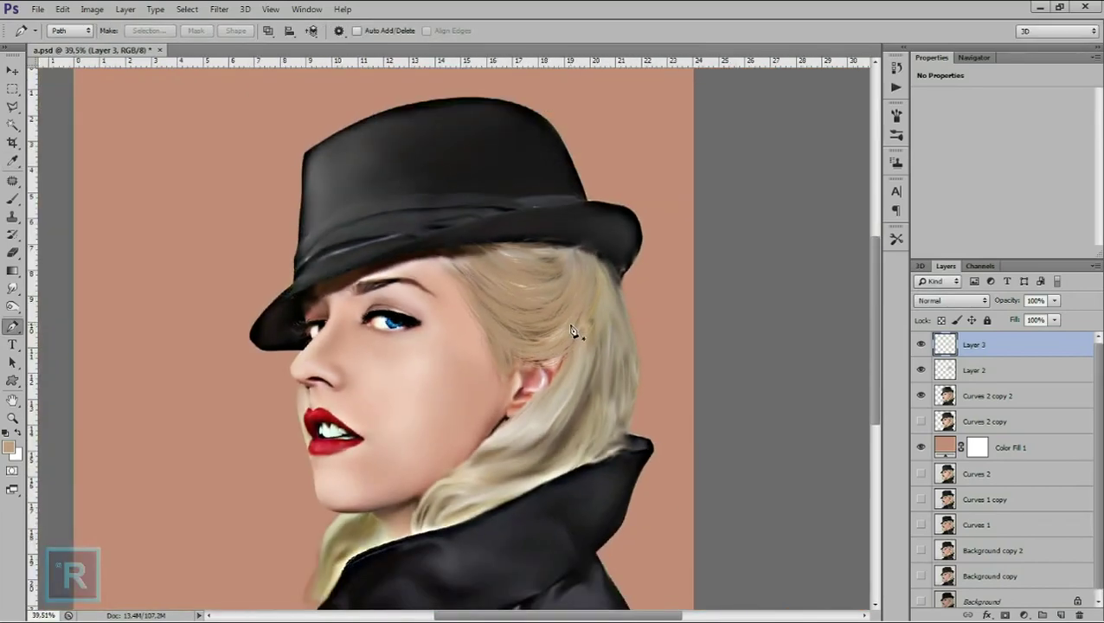
drag(536, 330, 519, 316)
click(1060, 614)
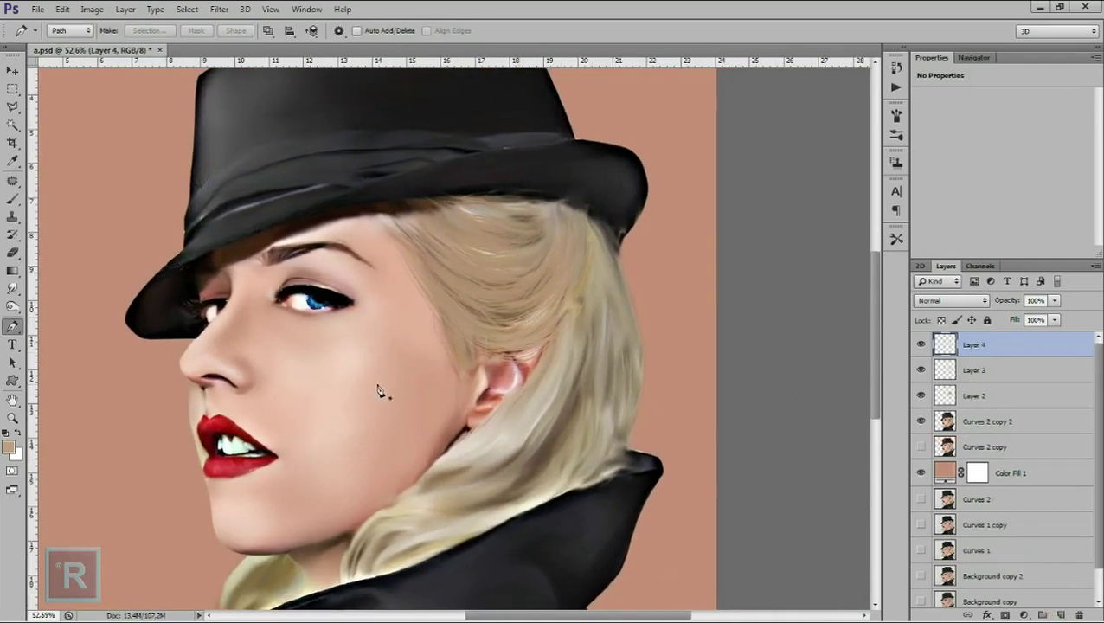
click(11, 449)
click(749, 379)
click(1006, 338)
Step: Stroke a strand curving along the hair below the hat, then clear its path
scroll(562, 320, up, 2)
click(333, 165)
scroll(580, 205, down, 2)
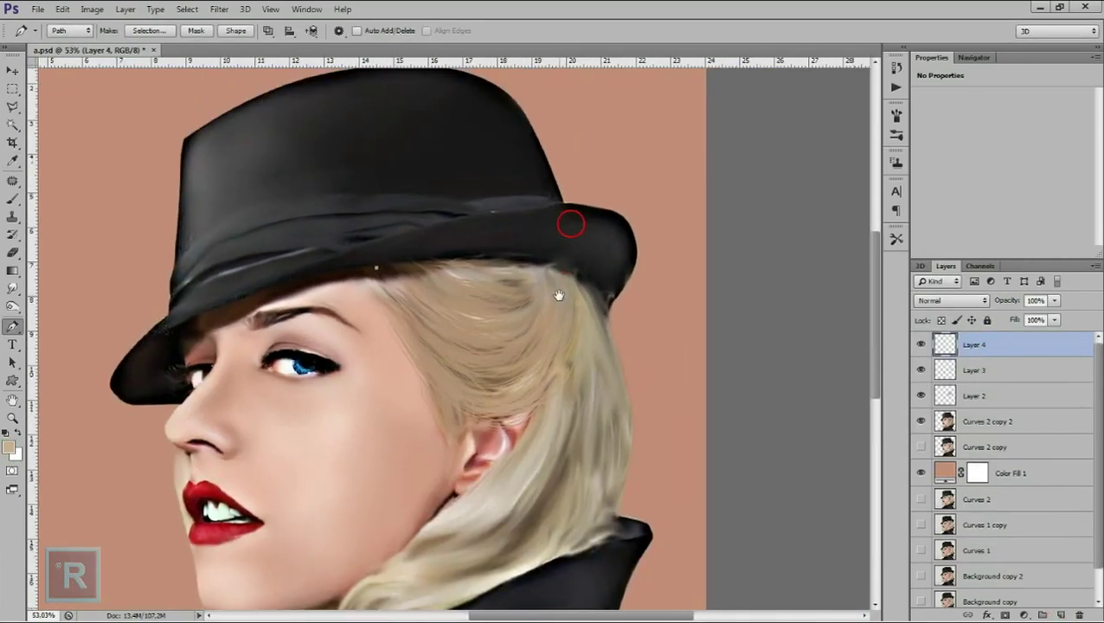
mouse_move(550, 323)
mouse_down()
mouse_move(645, 76)
mouse_move(636, 137)
mouse_move(615, 136)
mouse_up()
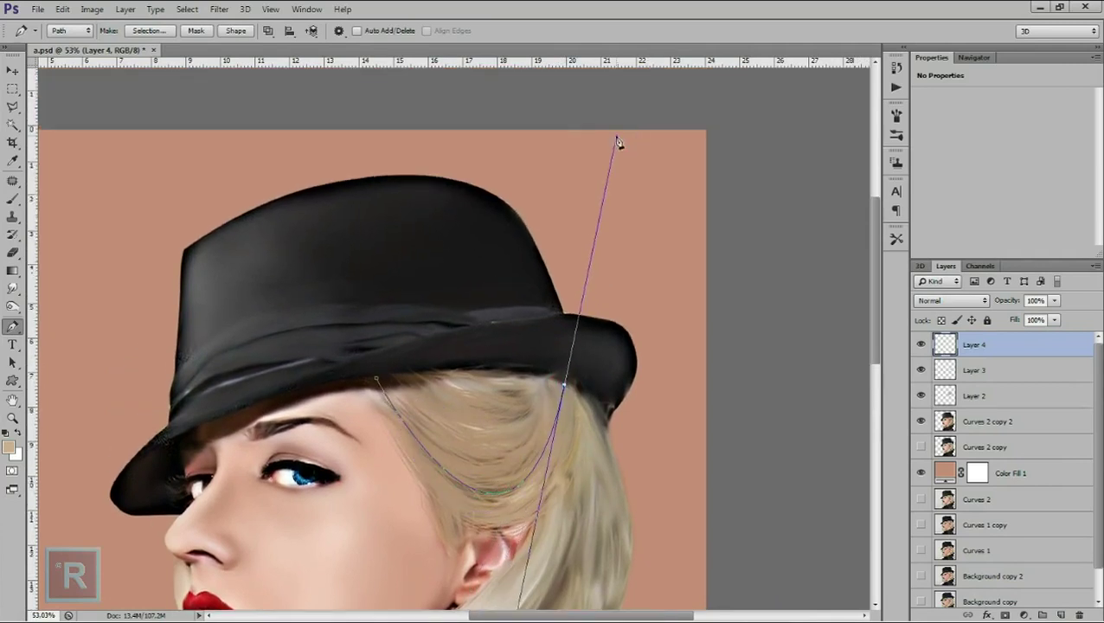
right_click(581, 346)
click(583, 240)
key(Return)
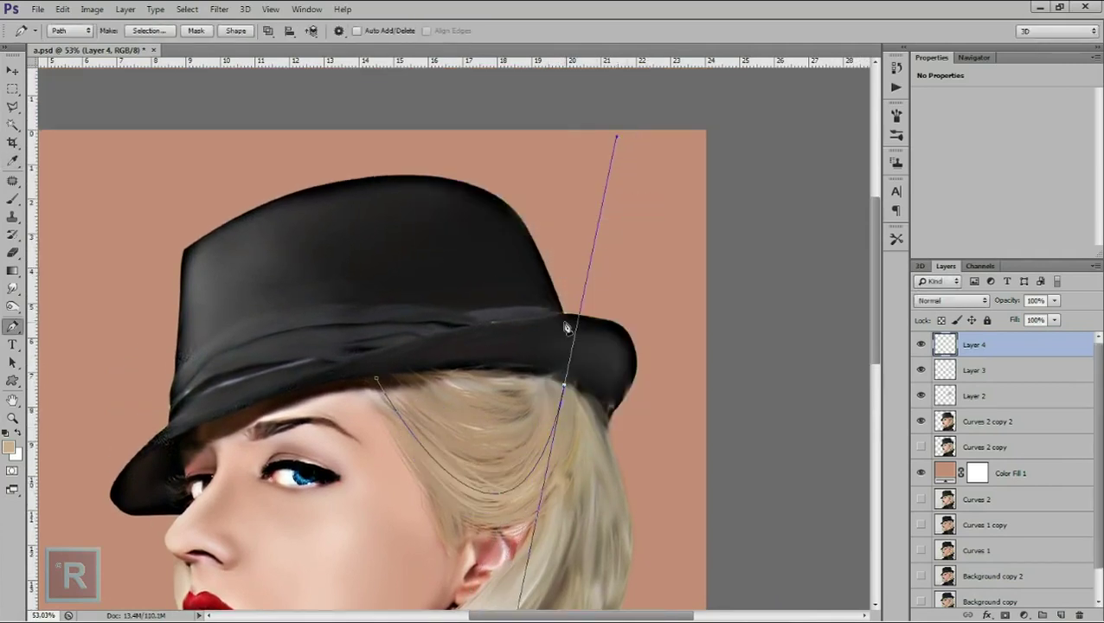
key(Return)
Step: On a new layer, stroke an upward-curving strand across the hair
scroll(563, 343, down, 3)
scroll(460, 371, up, 2)
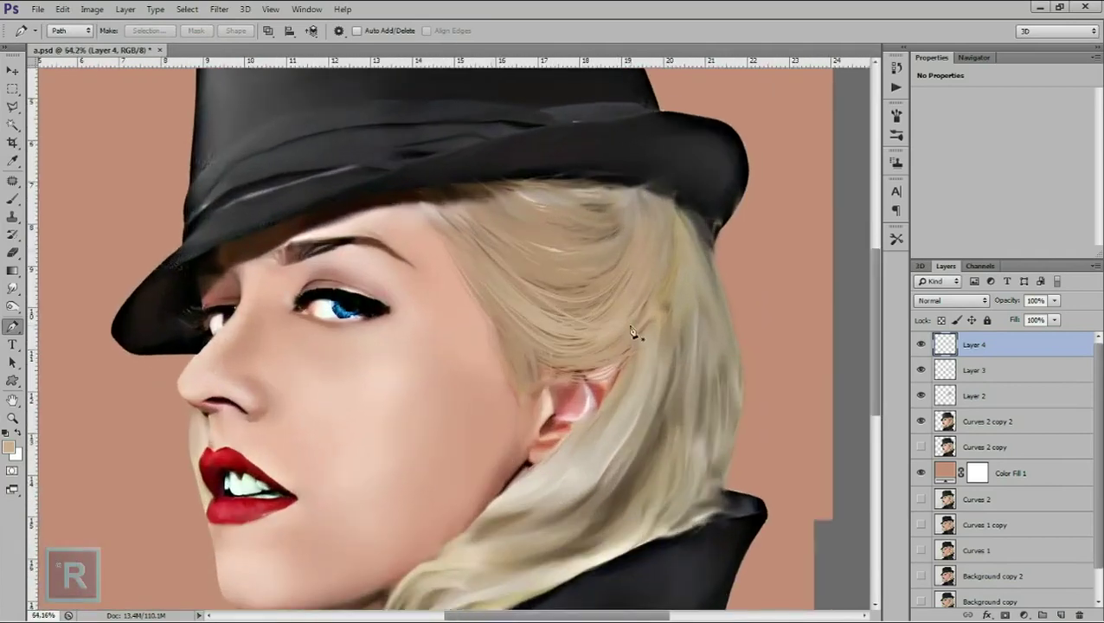
scroll(460, 371, up, 2)
scroll(461, 371, down, 3)
scroll(471, 363, up, 3)
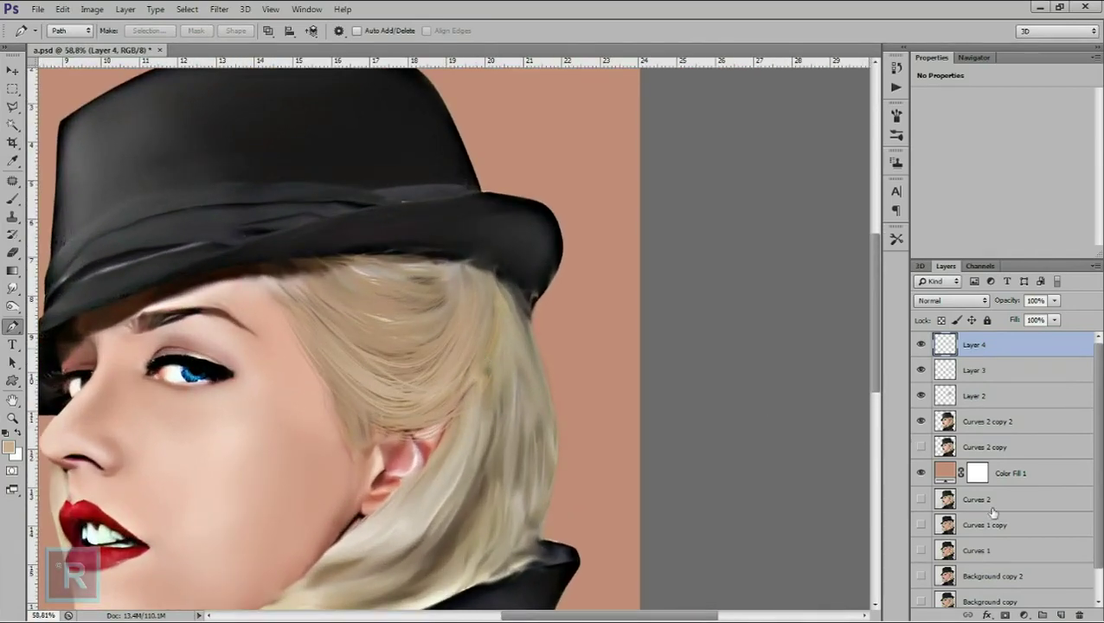
click(1059, 615)
click(303, 281)
drag(470, 242, 502, 126)
right_click(435, 328)
click(468, 423)
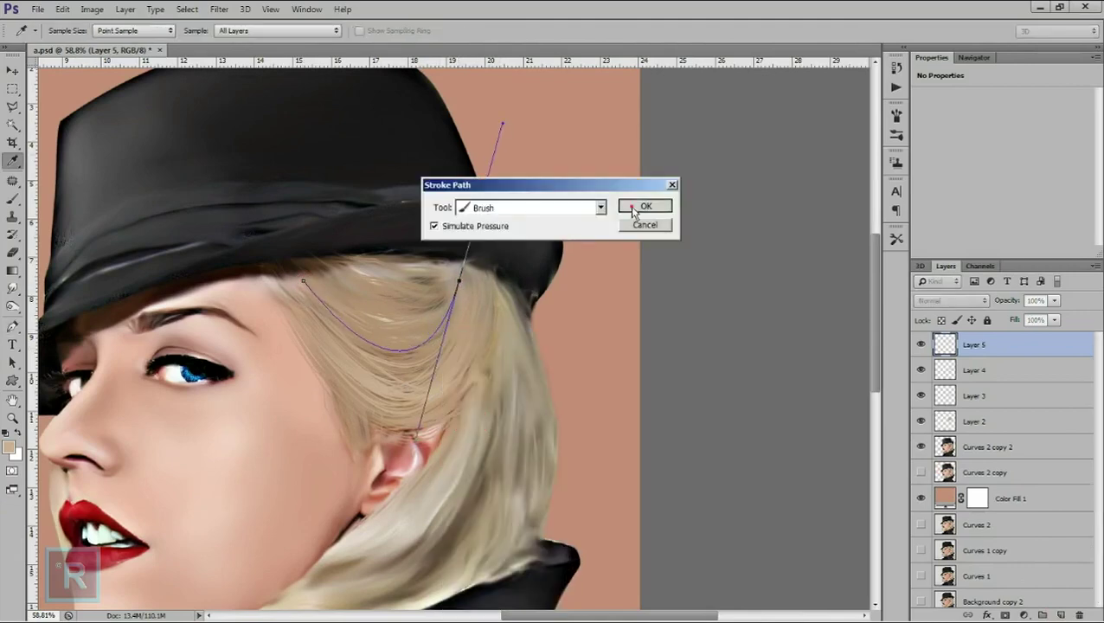
click(636, 209)
Step: Stroke another curved strand following the hair, then clear the path
key(p)
scroll(458, 323, down, 2)
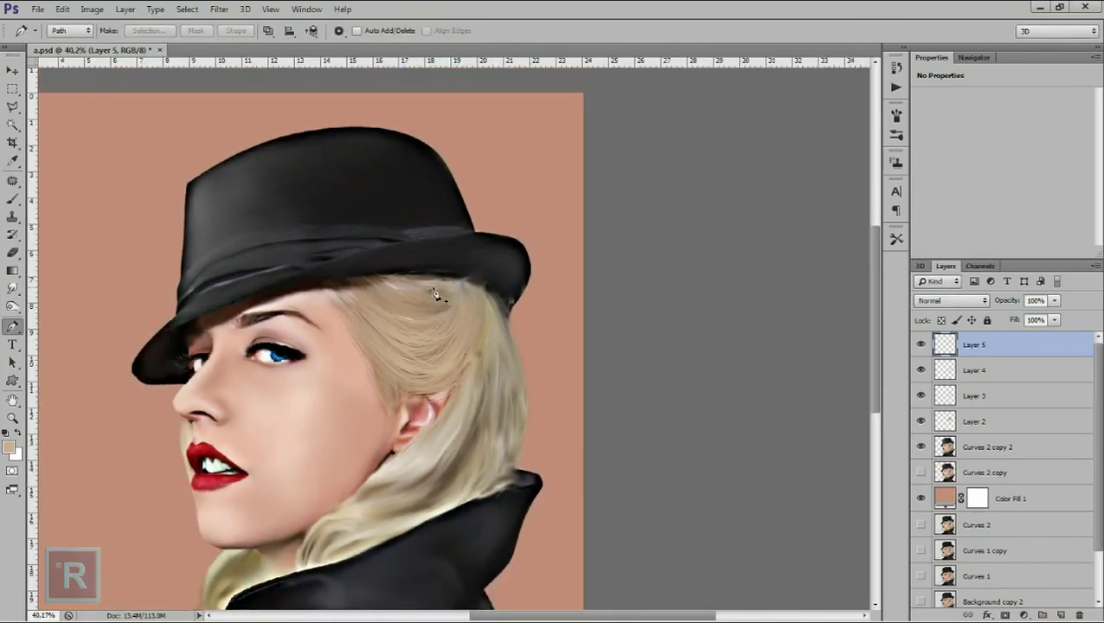
scroll(435, 294, up, 2)
click(310, 273)
drag(474, 287, 530, 194)
right_click(452, 286)
click(485, 374)
click(633, 210)
key(Return)
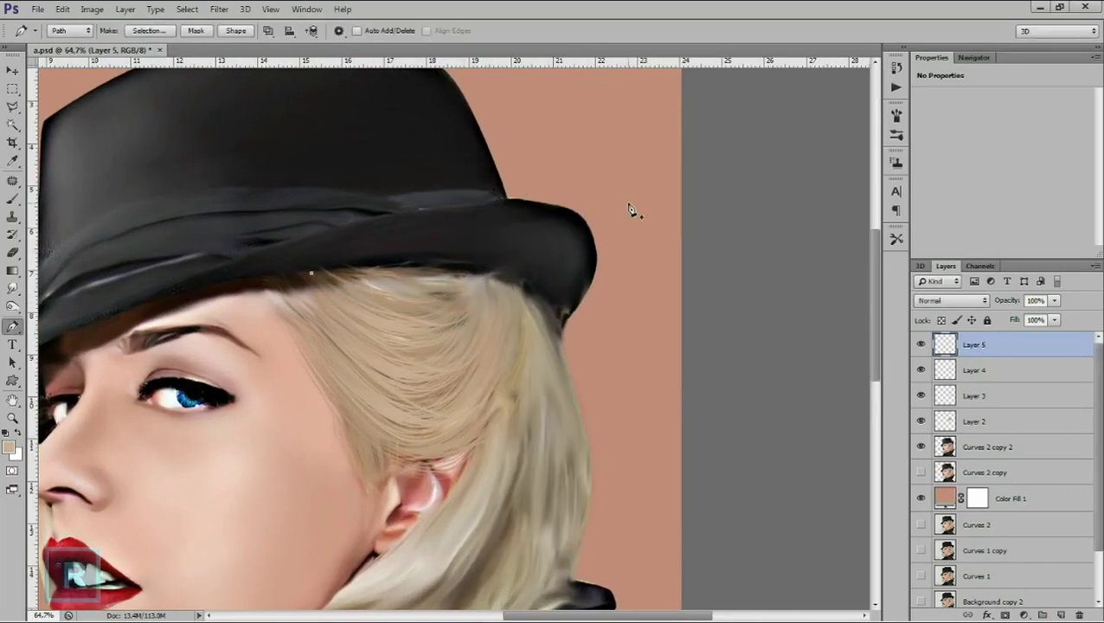
Step: Stroke two more strands along their paths with the brush
scroll(456, 338, down, 2)
scroll(456, 337, down, 1)
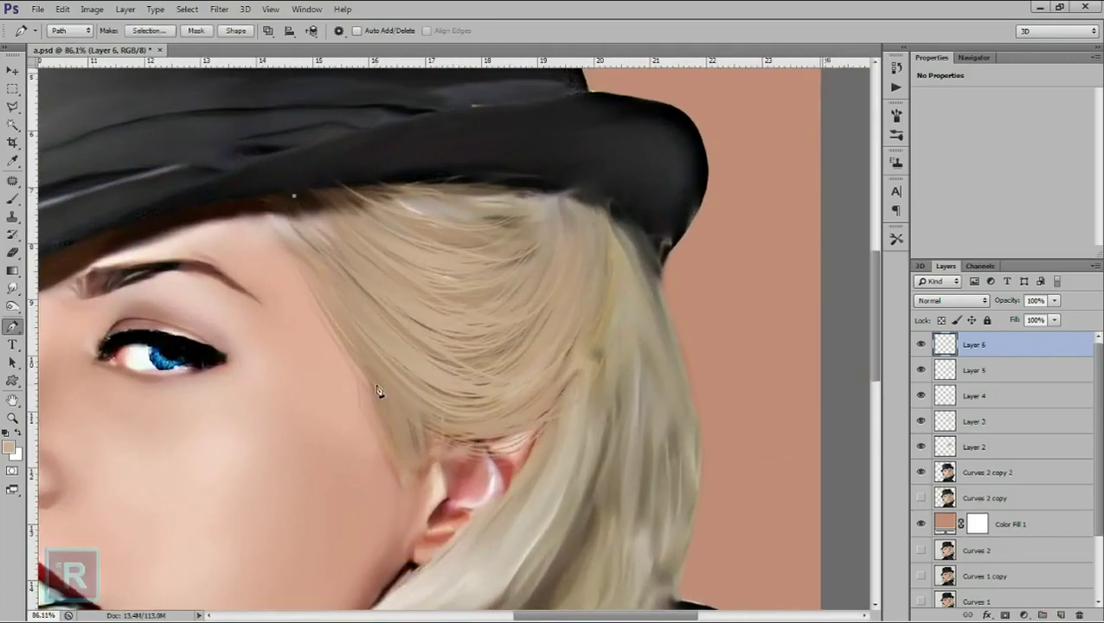
right_click(553, 145)
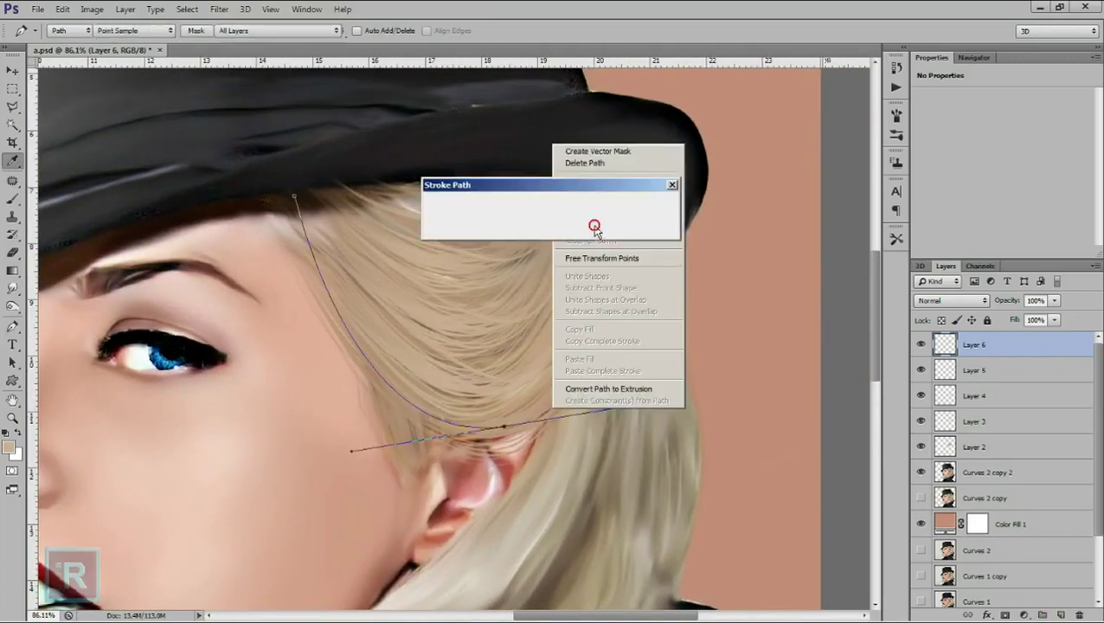
click(595, 223)
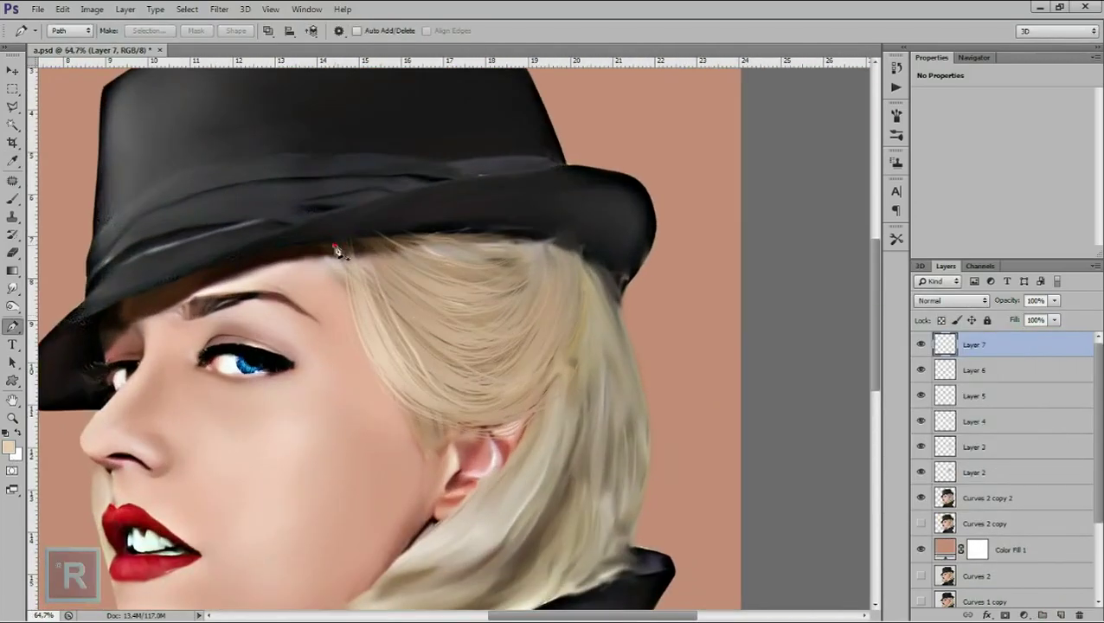
right_click(506, 112)
click(594, 244)
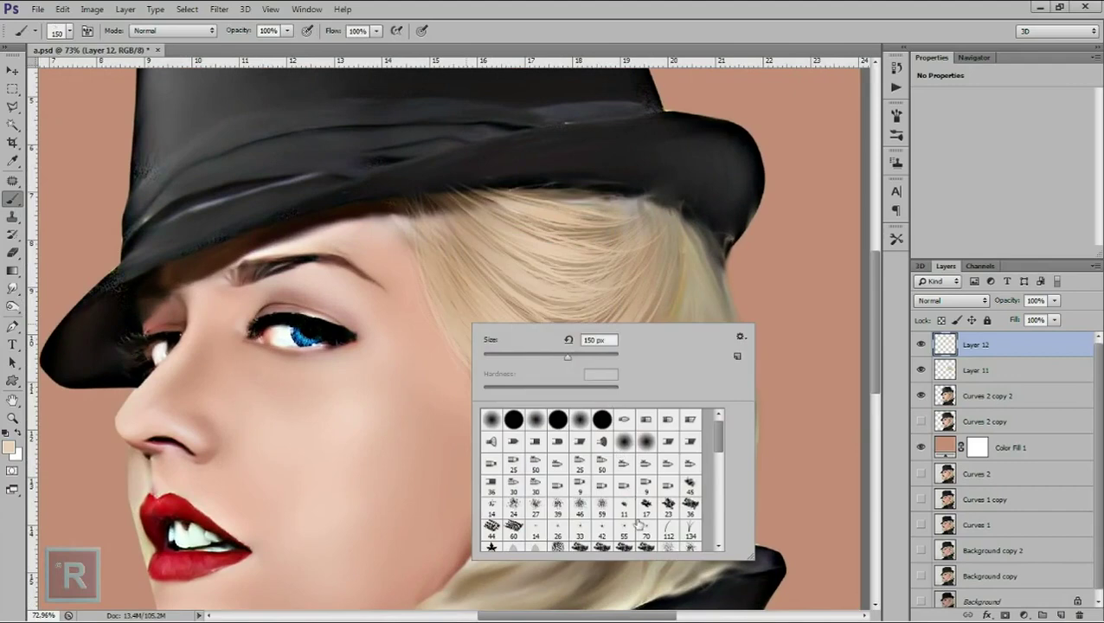
Step: Choose a brush preset for the strands and return to the Pen tool
scroll(638, 521, down, 2)
click(616, 469)
key(p)
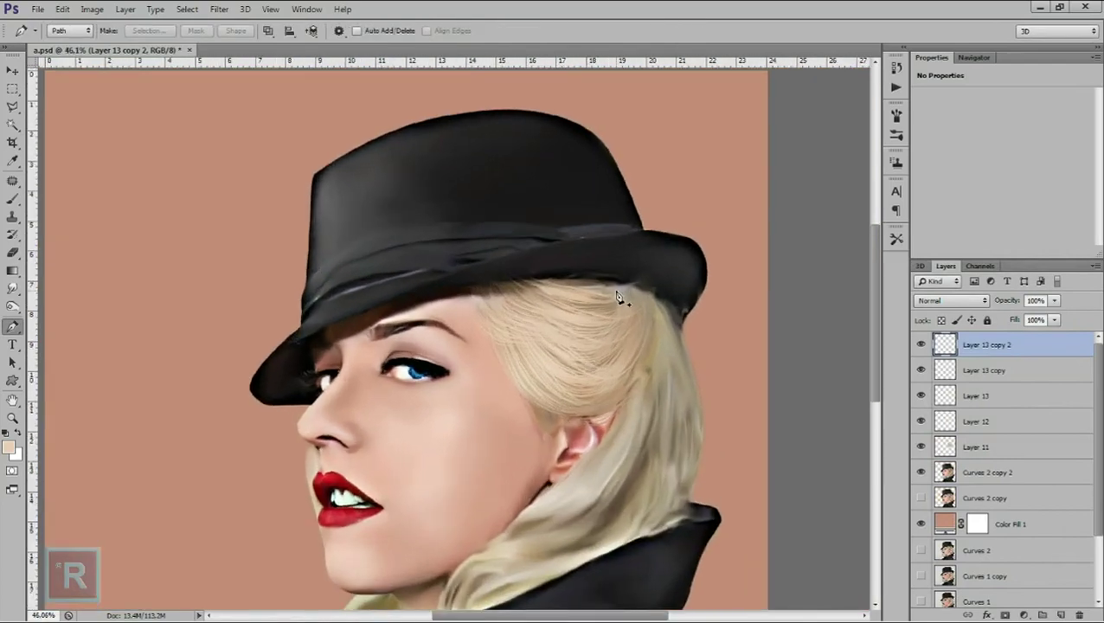
scroll(710, 419, down, 2)
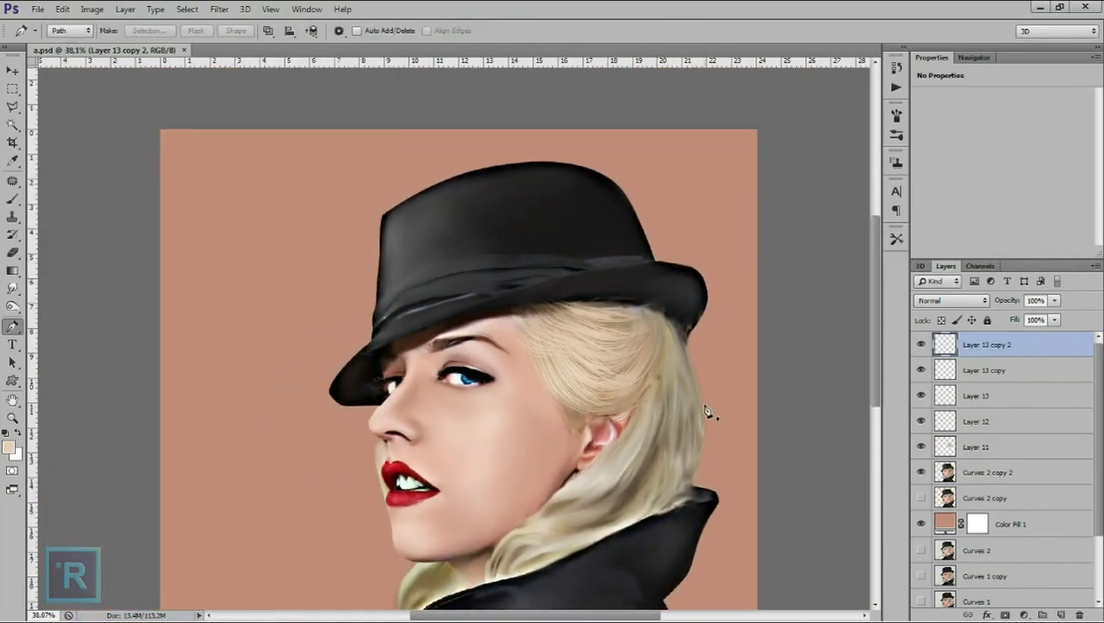
scroll(708, 388, up, 3)
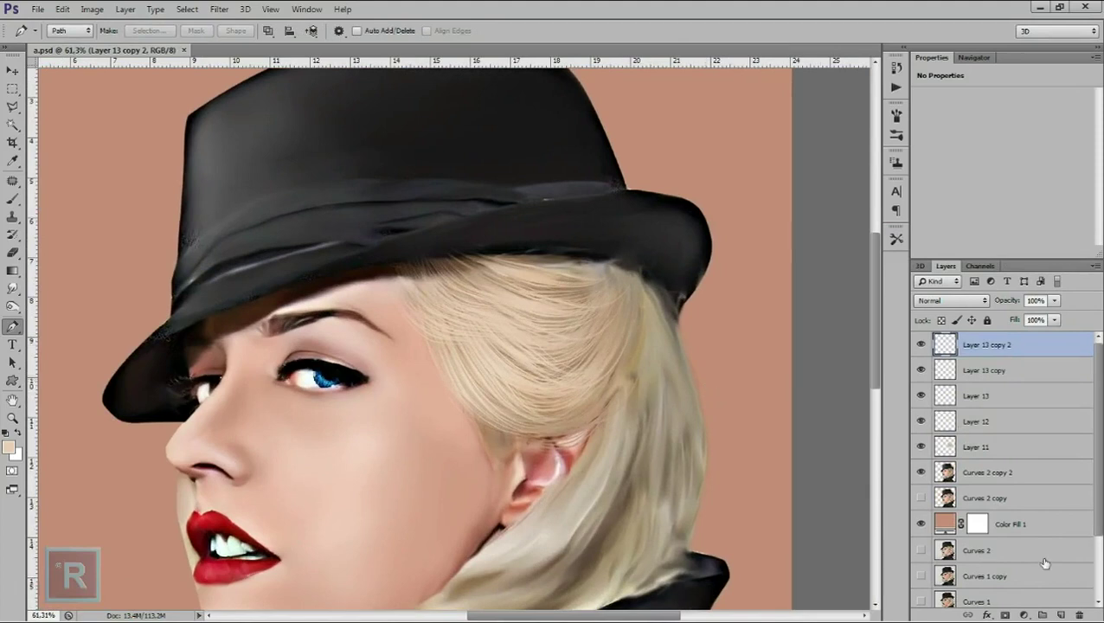
Step: On a new layer, stroke a curved strand across the hair and remove the path
click(1059, 613)
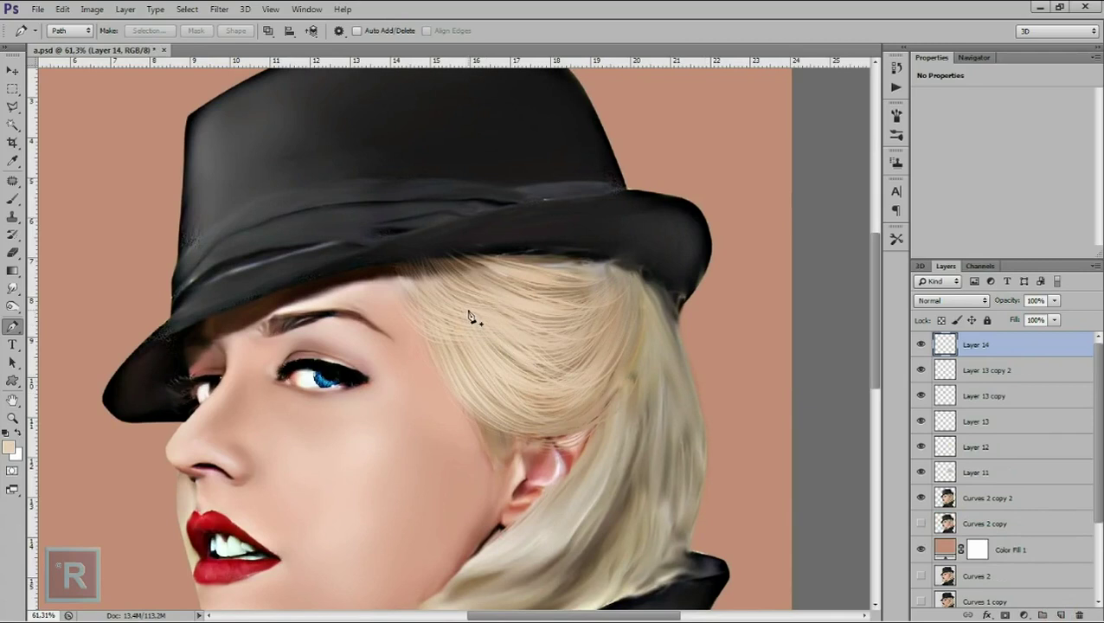
click(463, 297)
mouse_move(633, 306)
mouse_down()
mouse_move(707, 185)
mouse_move(696, 165)
mouse_up()
right_click(629, 321)
click(659, 416)
click(645, 203)
key(Return)
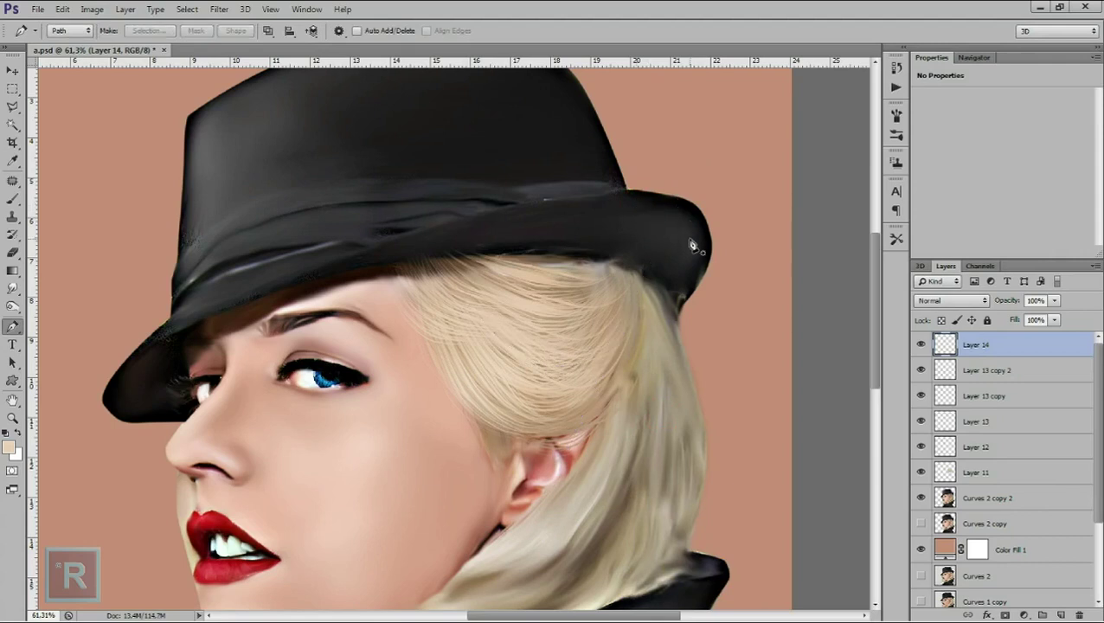
Step: Brighten the strands with a Curves adjustment, then start a path at the hat brim
key(ctrl+m)
mouse_move(893, 373)
mouse_down()
mouse_move(894, 353)
mouse_move(908, 393)
mouse_up()
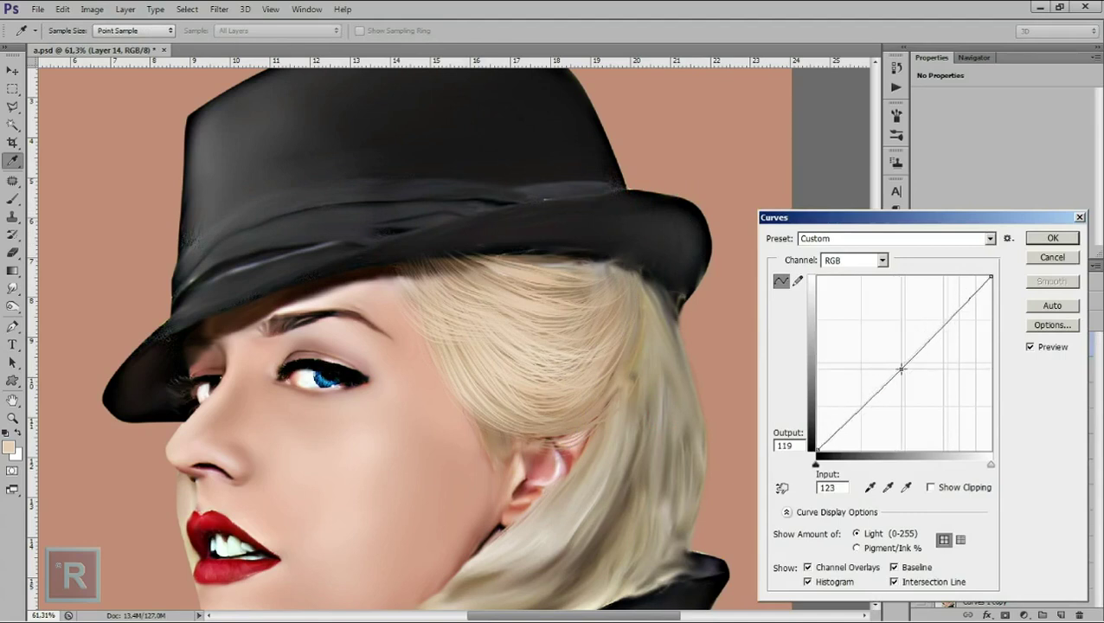
drag(908, 393, 906, 380)
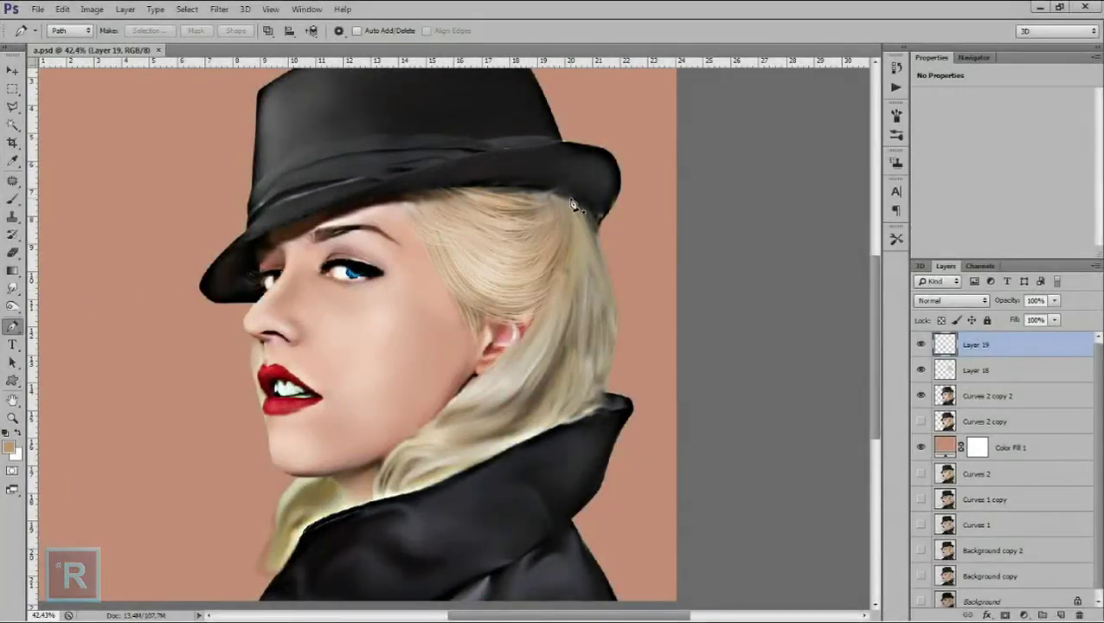
click(570, 200)
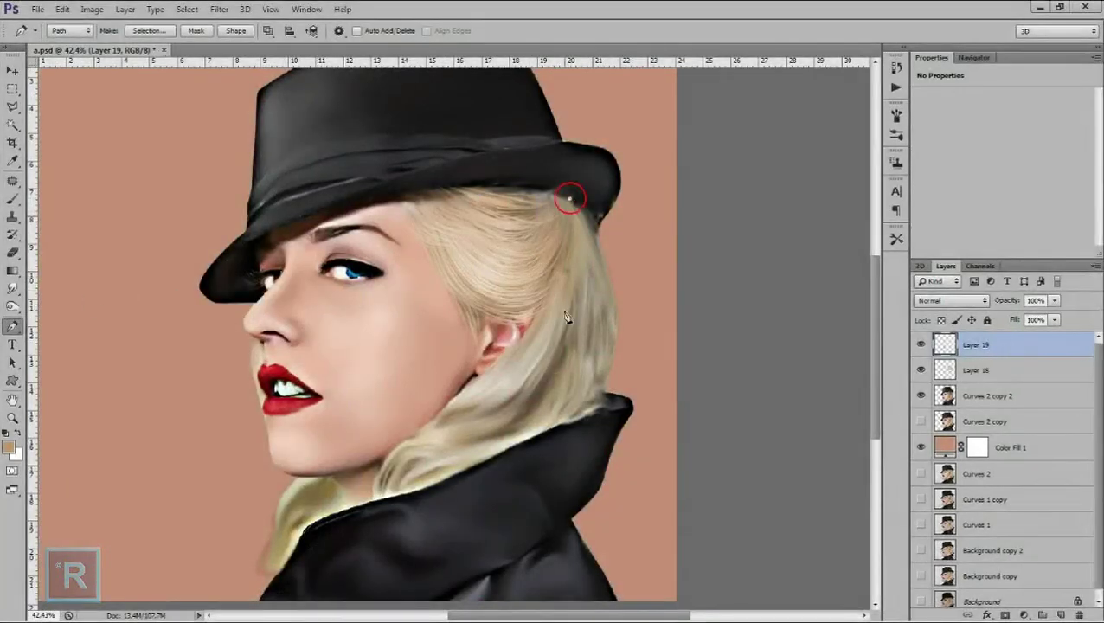
Step: Extend the path near the collar and stroke it into a strand
click(313, 495)
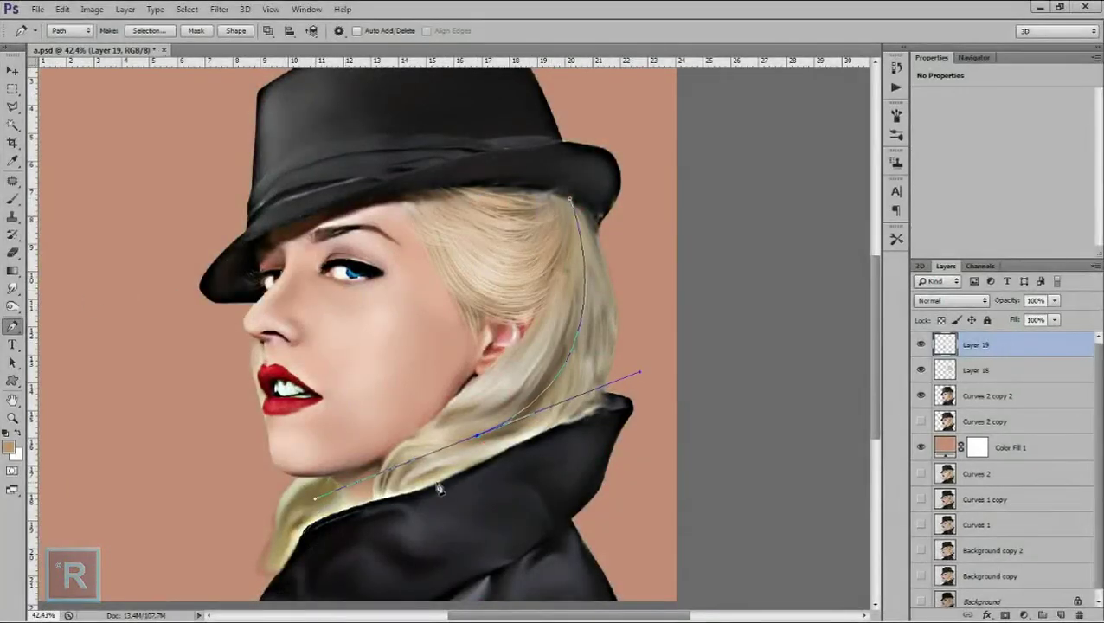
right_click(531, 417)
click(566, 225)
click(644, 205)
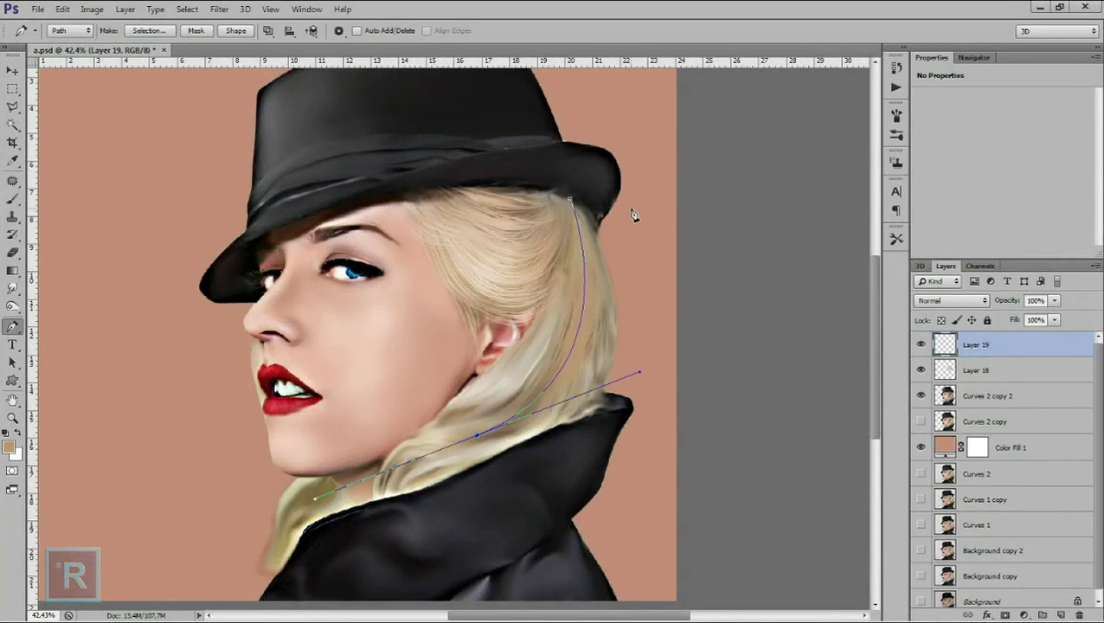
scroll(614, 353, up, 2)
key(Return)
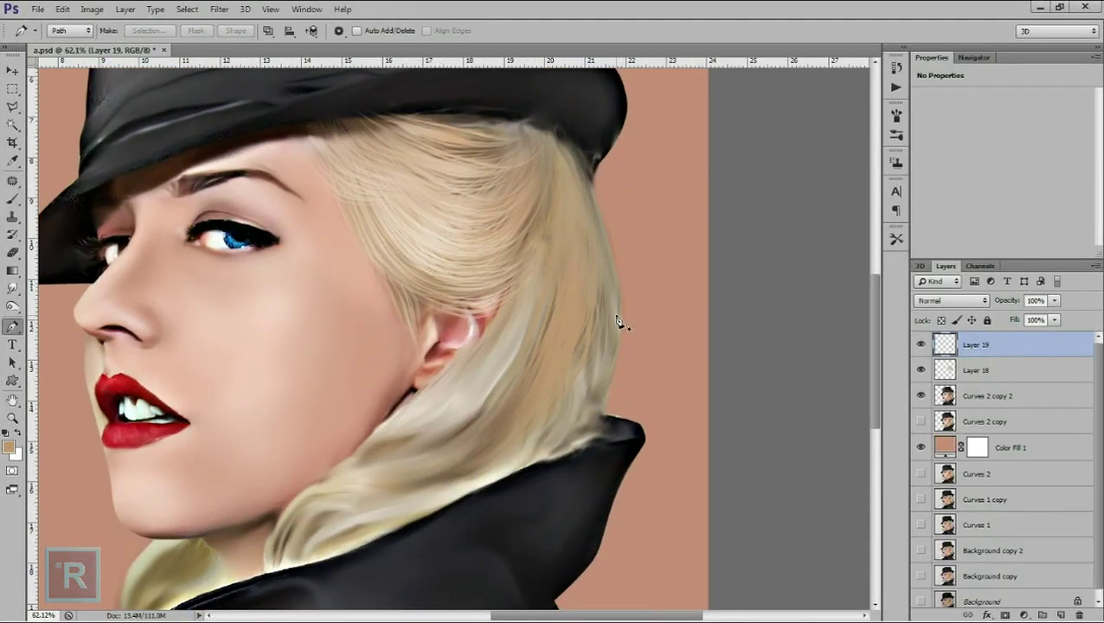
Step: Draw a long curved strand path from the hat edge down toward the collar
click(550, 132)
drag(378, 453, 157, 537)
drag(403, 421, 327, 443)
click(407, 489)
scroll(406, 490, down, 3)
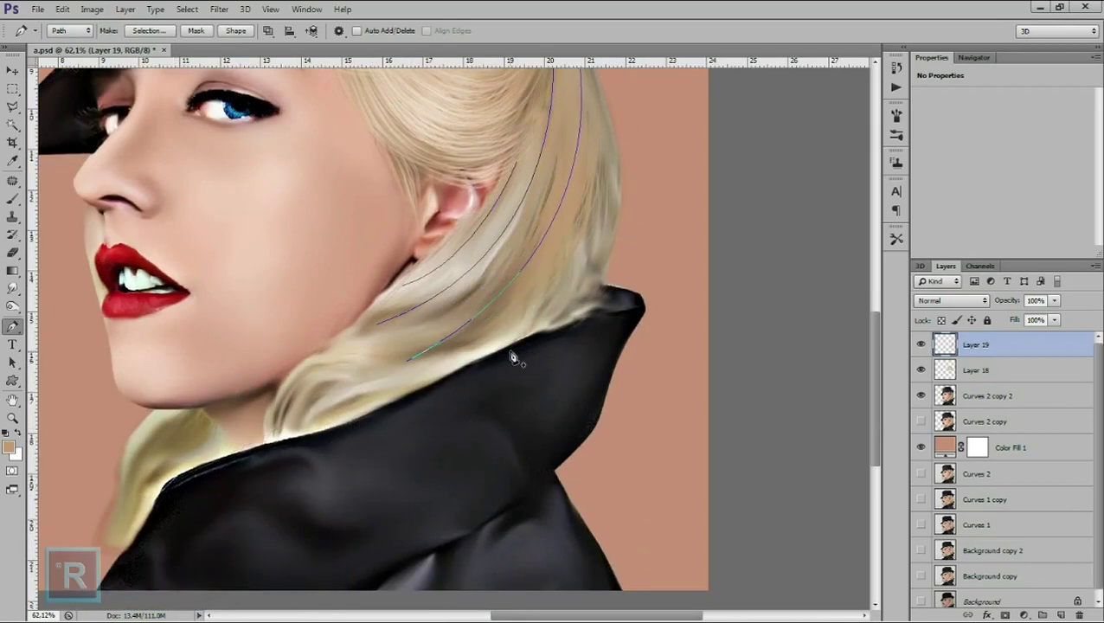
drag(553, 313, 472, 427)
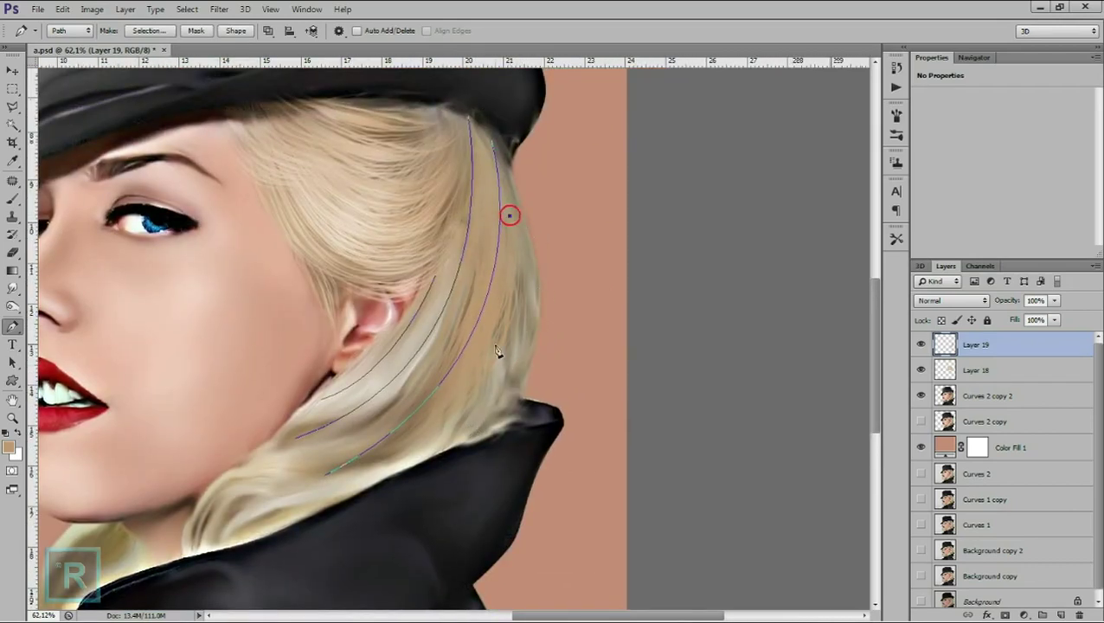
click(421, 462)
ctrl+click(402, 536)
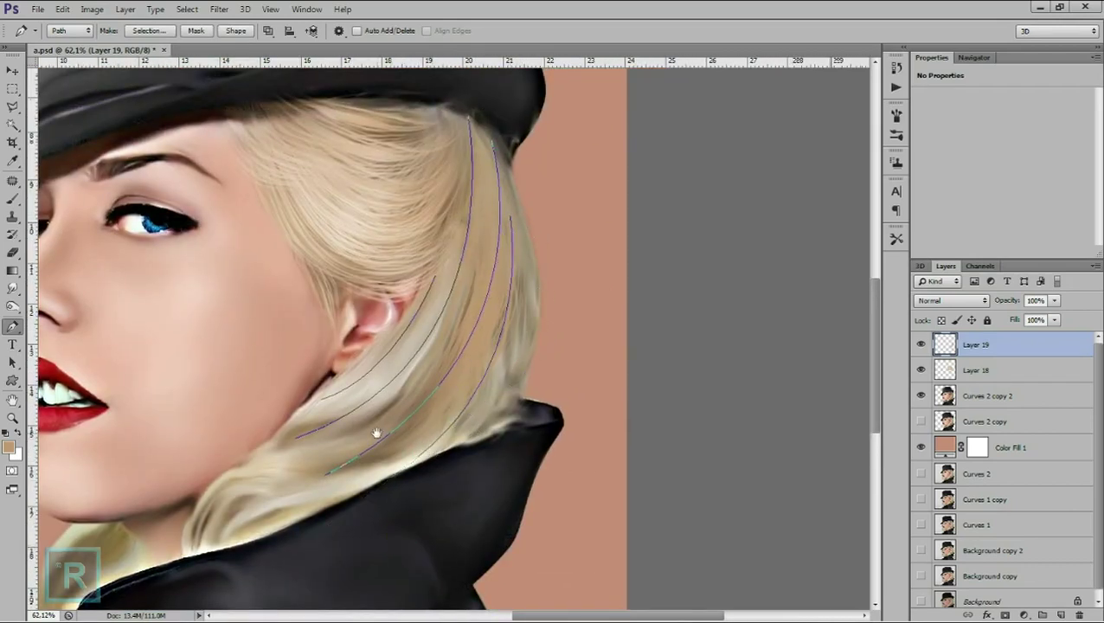
Step: Bend the path to follow the hair and stroke it into a strand
drag(379, 436, 515, 335)
drag(379, 385, 354, 390)
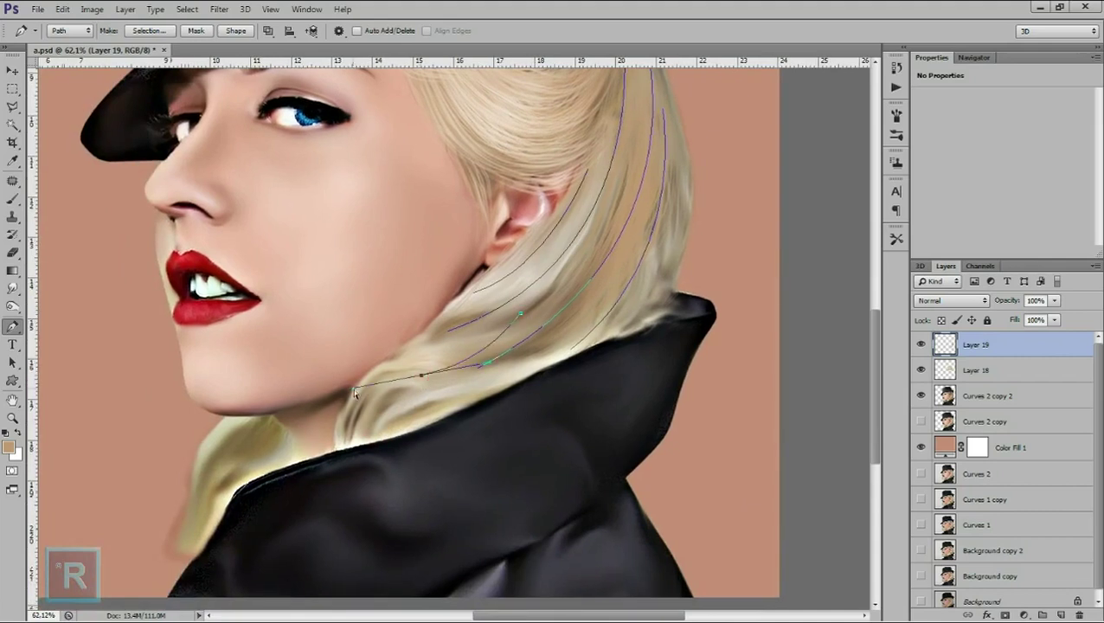
right_click(537, 322)
click(586, 424)
click(637, 205)
Step: Hide path outlines, then stroke another strand from the right hair edge toward the collar
key(ctrl+h)
scroll(641, 214, down, 2)
scroll(612, 308, down, 2)
scroll(590, 393, up, 3)
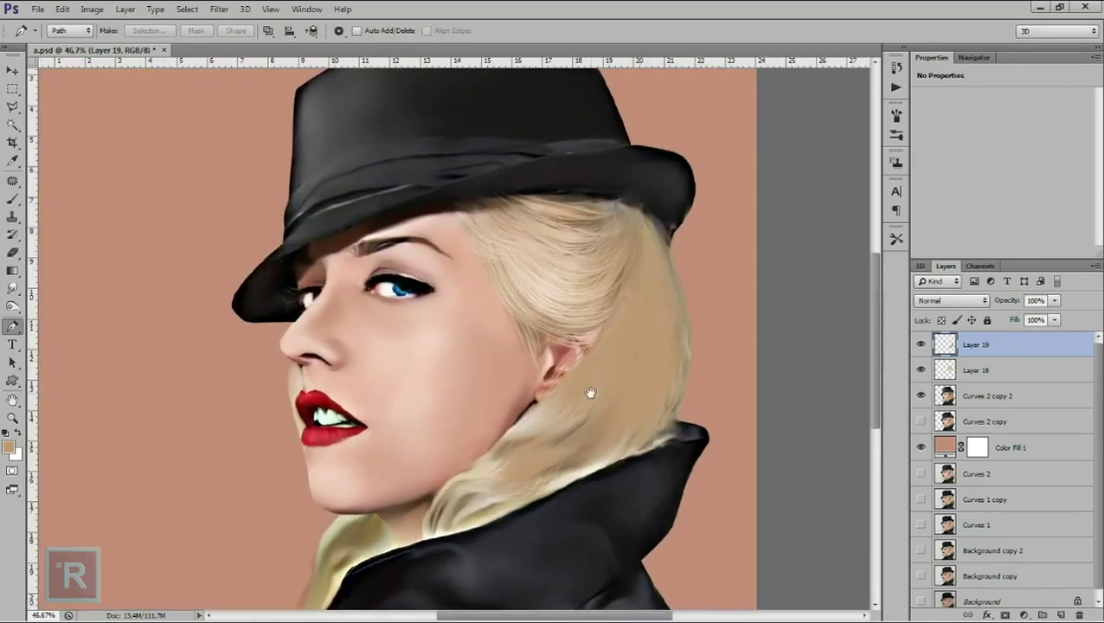
drag(590, 394, 490, 357)
scroll(610, 352, up, 1)
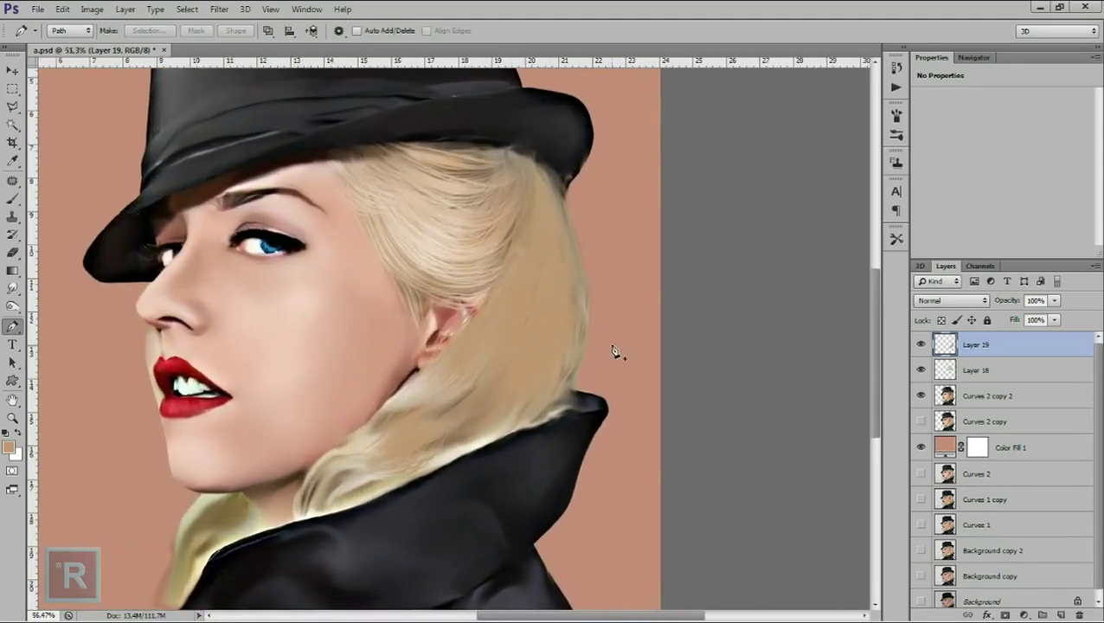
click(550, 166)
drag(543, 418, 462, 499)
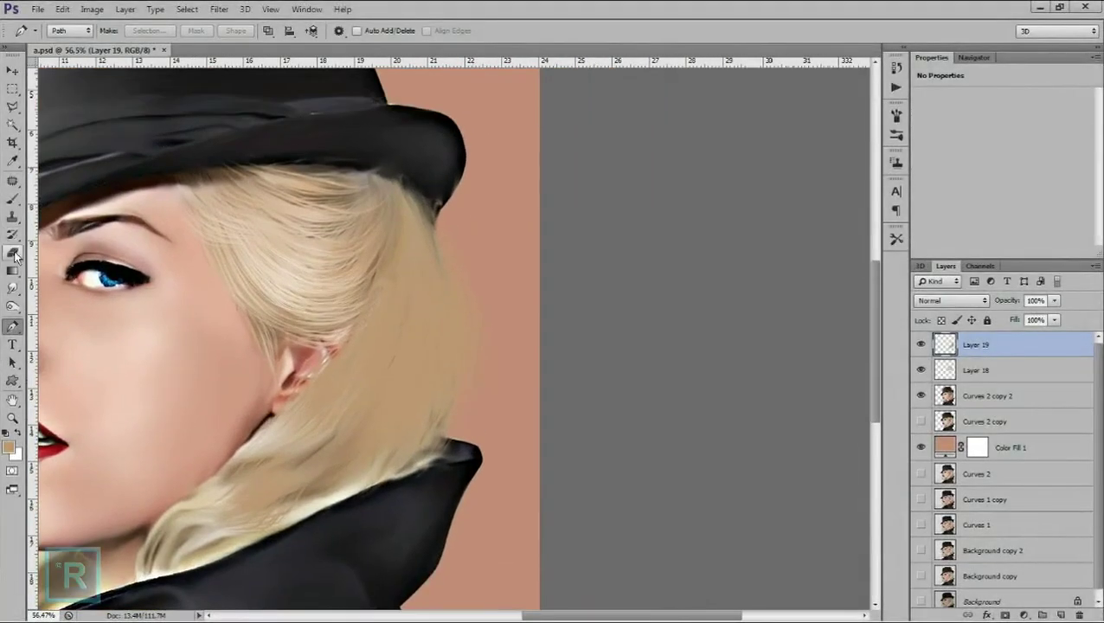
click(13, 253)
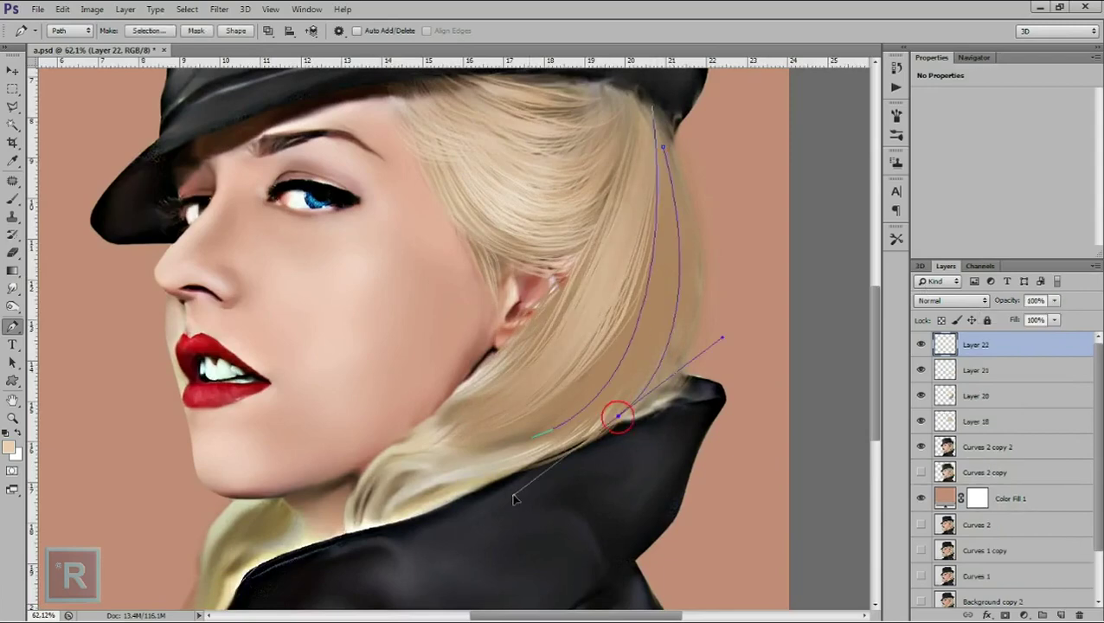
right_click(590, 298)
click(622, 308)
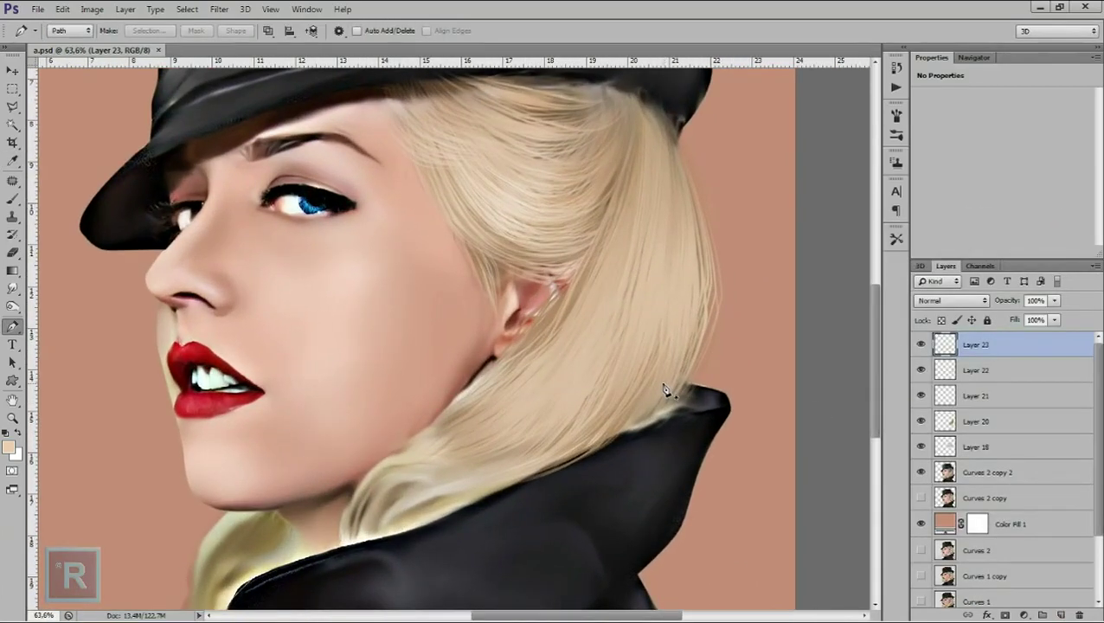
Step: Pick a strand brush tip and sample a light hair colour for painting
right_click(579, 304)
scroll(629, 370, down, 2)
click(407, 290)
key(ctrl+z)
key(F5)
drag(856, 294, 850, 268)
key(Return)
Step: On a new layer, draw a curved strand path down the hair and stroke it
click(1041, 614)
click(12, 327)
click(636, 95)
drag(483, 399, 646, 345)
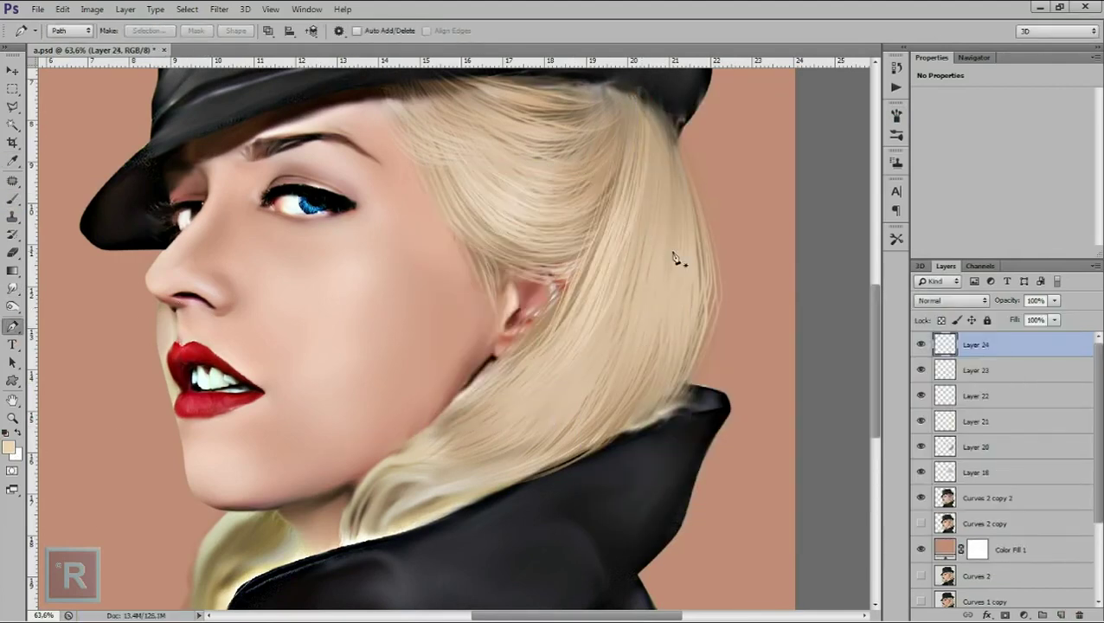
scroll(677, 256, down, 1)
scroll(630, 220, down, 1)
right_click(483, 460)
click(519, 213)
Step: Stroke another strand path over the lower hair
scroll(621, 518, up, 1)
click(637, 376)
right_click(484, 460)
click(557, 259)
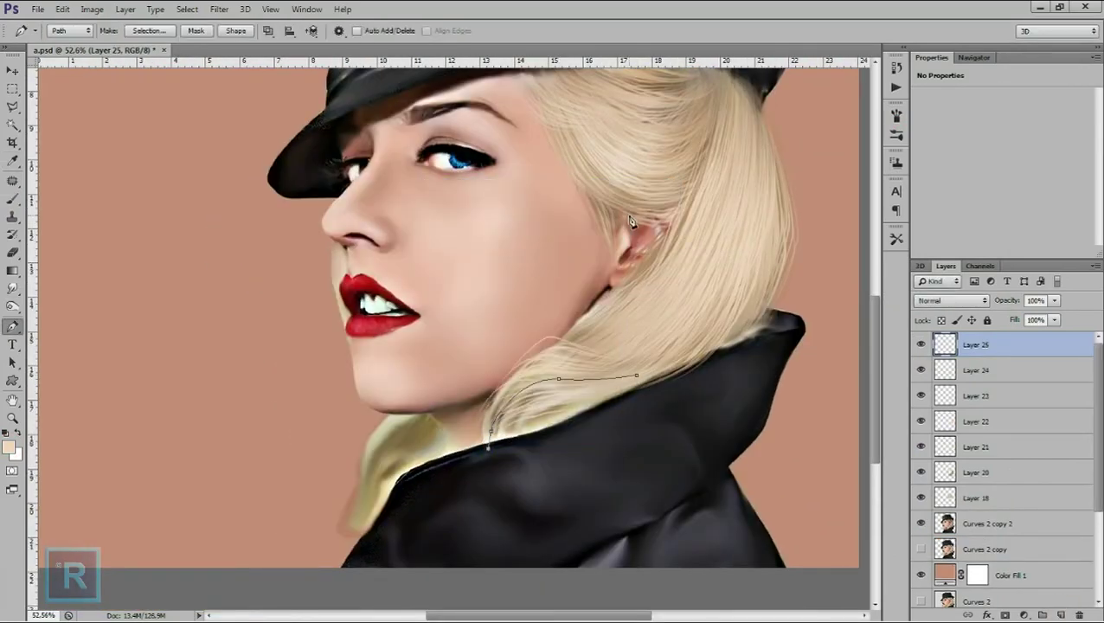
Step: Duplicate the strand layer with Ctrl+J and brighten the copies using Curves
key(ctrl+j)
key(ctrl+t)
key(ctrl+m)
drag(990, 281, 1012, 370)
key(Return)
key(ctrl+m)
mouse_move(917, 351)
mouse_down()
mouse_move(919, 364)
mouse_move(913, 342)
mouse_up()
key(Return)
key(ctrl+j)
key(ctrl+j)
key(ctrl+m)
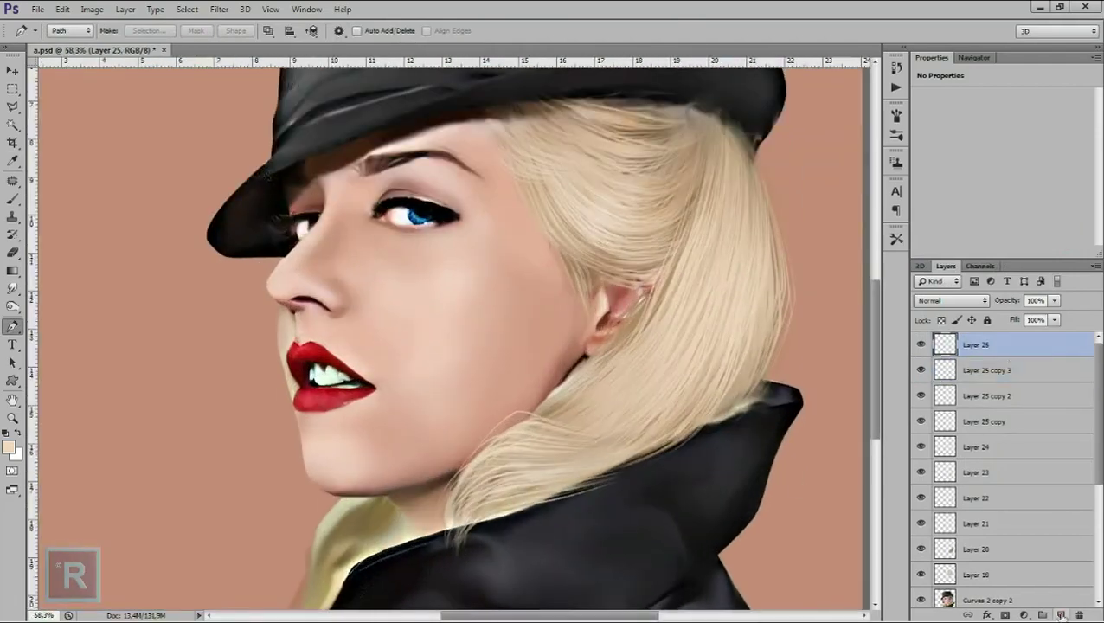
Step: Stroke another strand on a new layer, then erase excess on Layer 25
click(670, 400)
drag(433, 478, 480, 477)
click(409, 541)
key(b)
right_click(441, 263)
click(13, 325)
right_click(485, 450)
click(636, 216)
key(Return)
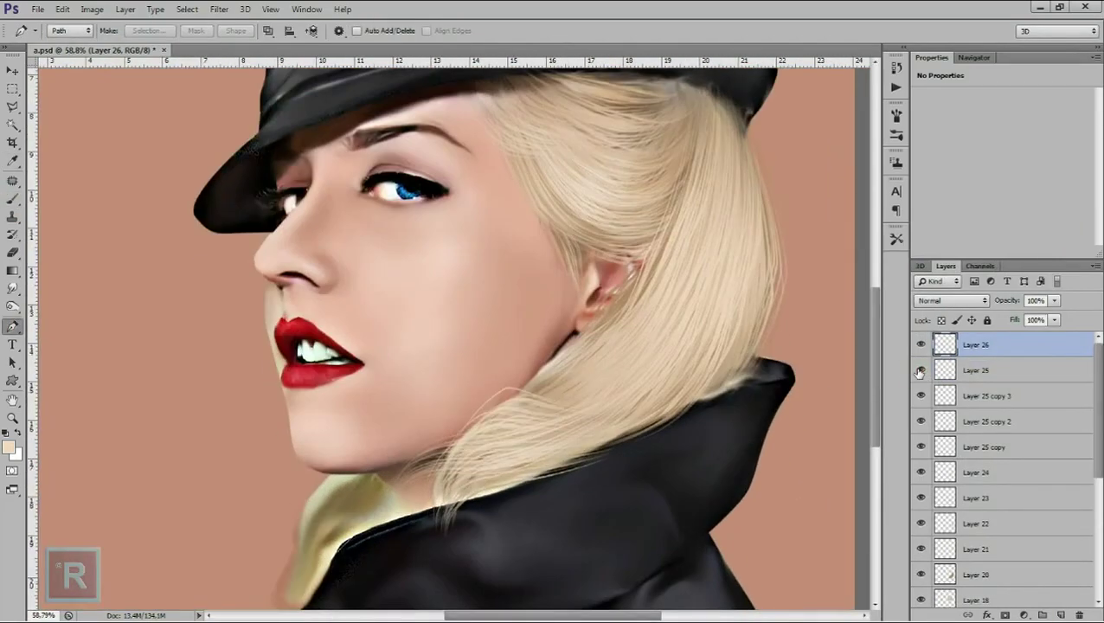
click(951, 370)
key(e)
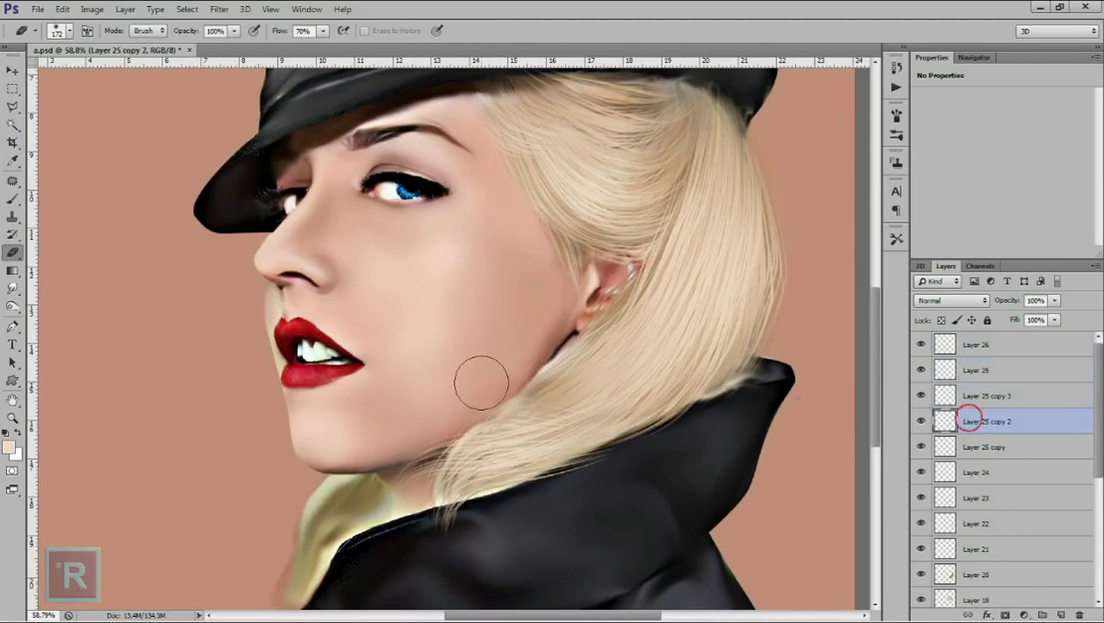
Step: Add one more stroked strand on a new layer and toggle a strand layer to compare
key(ctrl+shift+alt+n)
key(p)
click(637, 391)
right_click(395, 237)
key(Escape)
drag(468, 395, 591, 394)
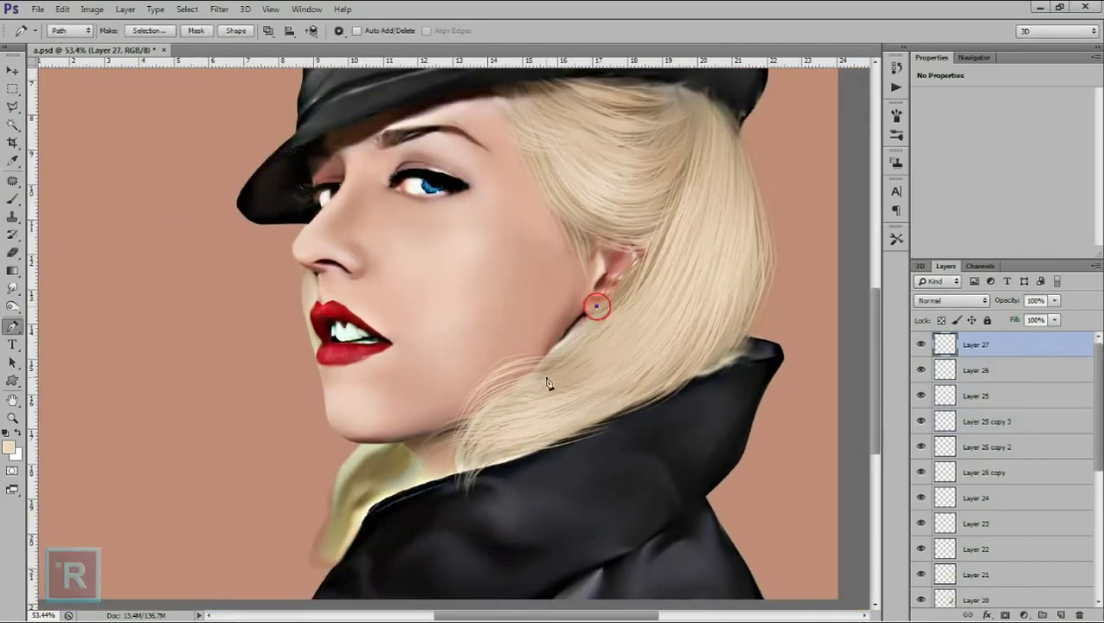
right_click(486, 425)
right_click(542, 340)
click(558, 411)
key(b)
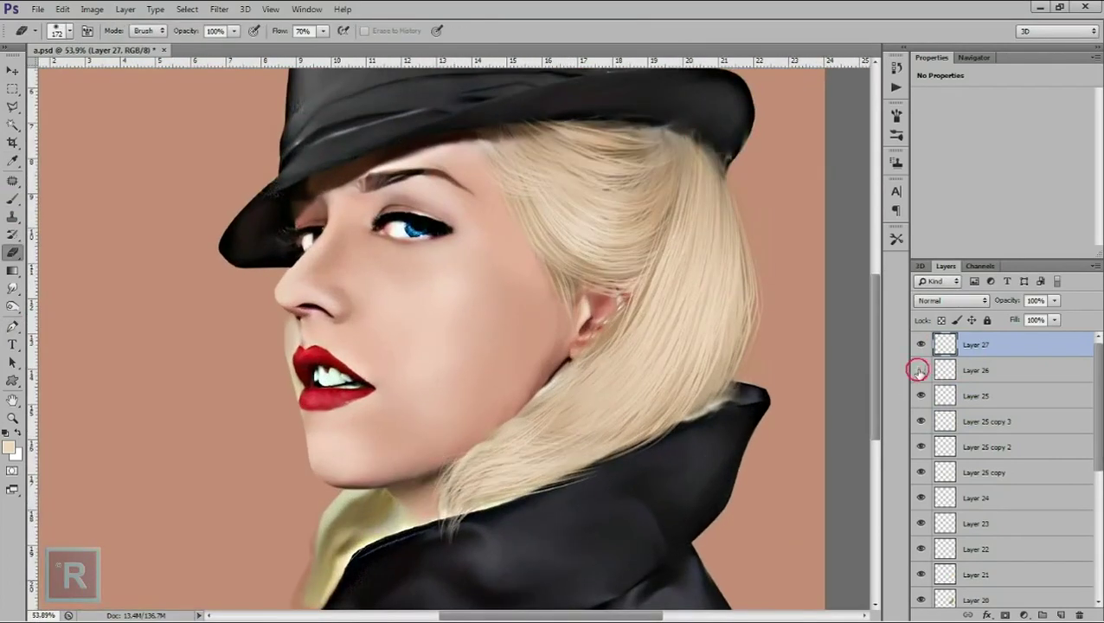
click(922, 421)
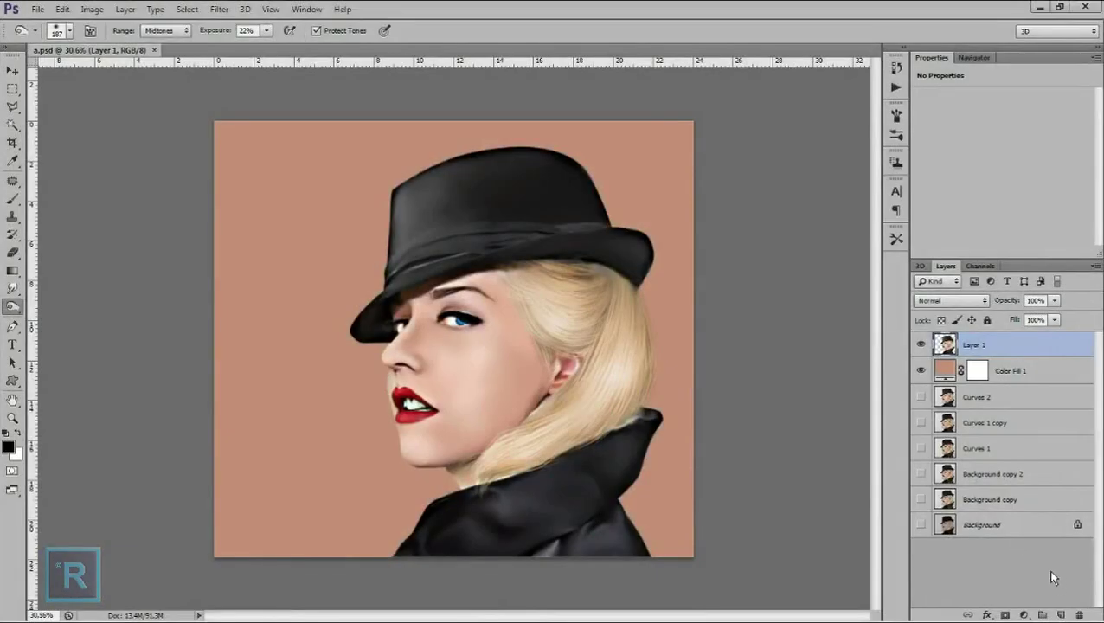
Step: Switch to the Burn tool from the toning tool group
right_click(12, 307)
click(60, 322)
scroll(455, 377, up, 1)
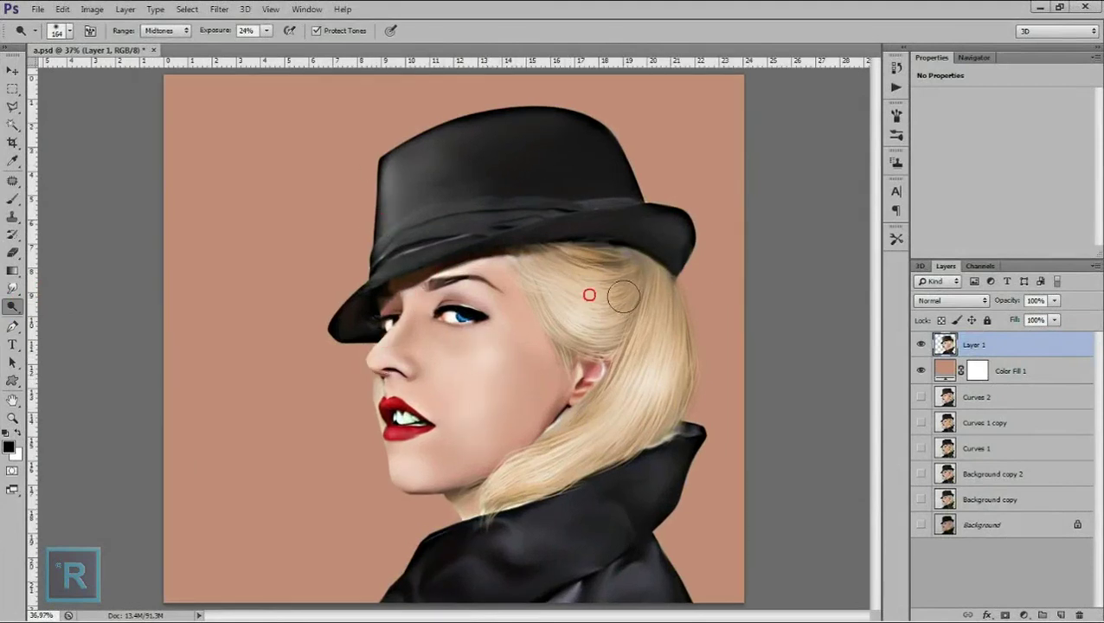
scroll(459, 271, down, 1)
scroll(571, 372, up, 1)
Step: Enable Inner Shadow on Layer 1 with a white colour and Color Dodge blending
double_click(1067, 345)
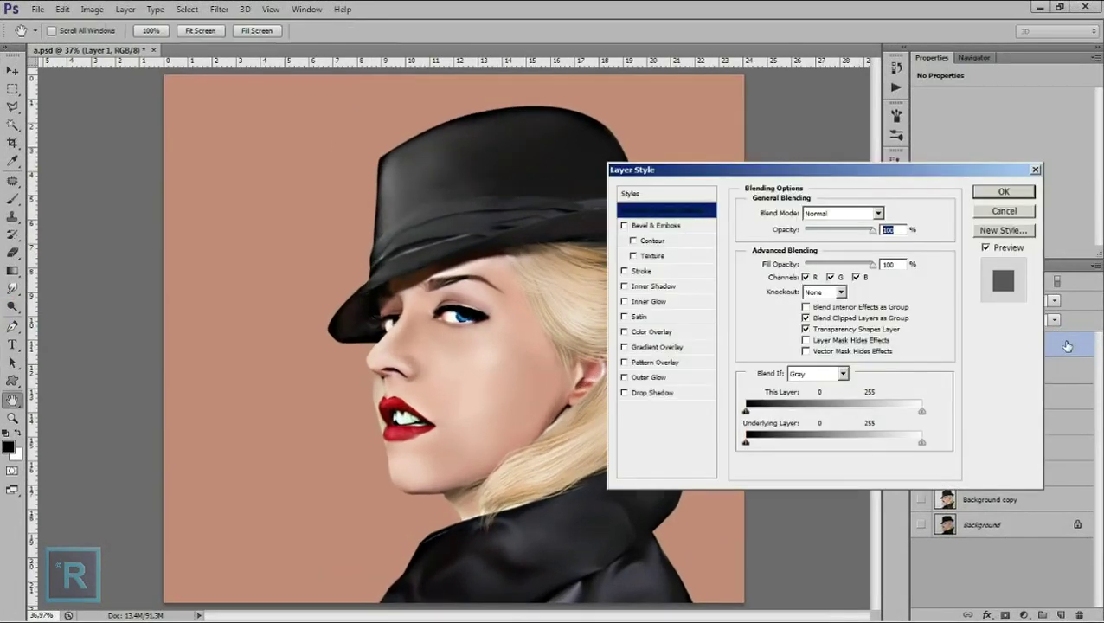
click(655, 289)
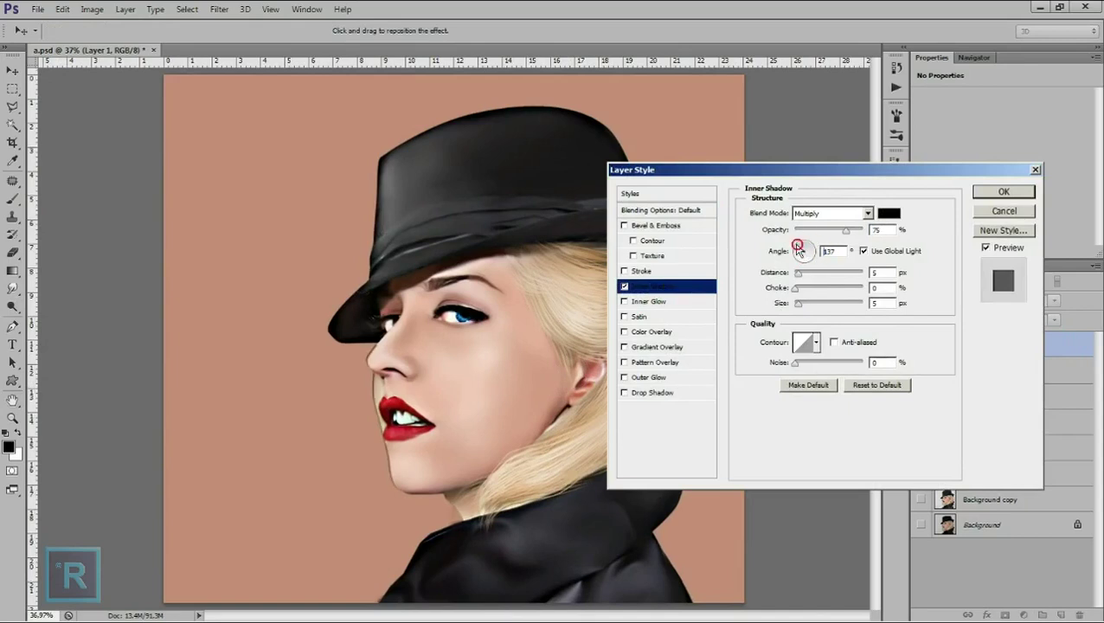
click(890, 215)
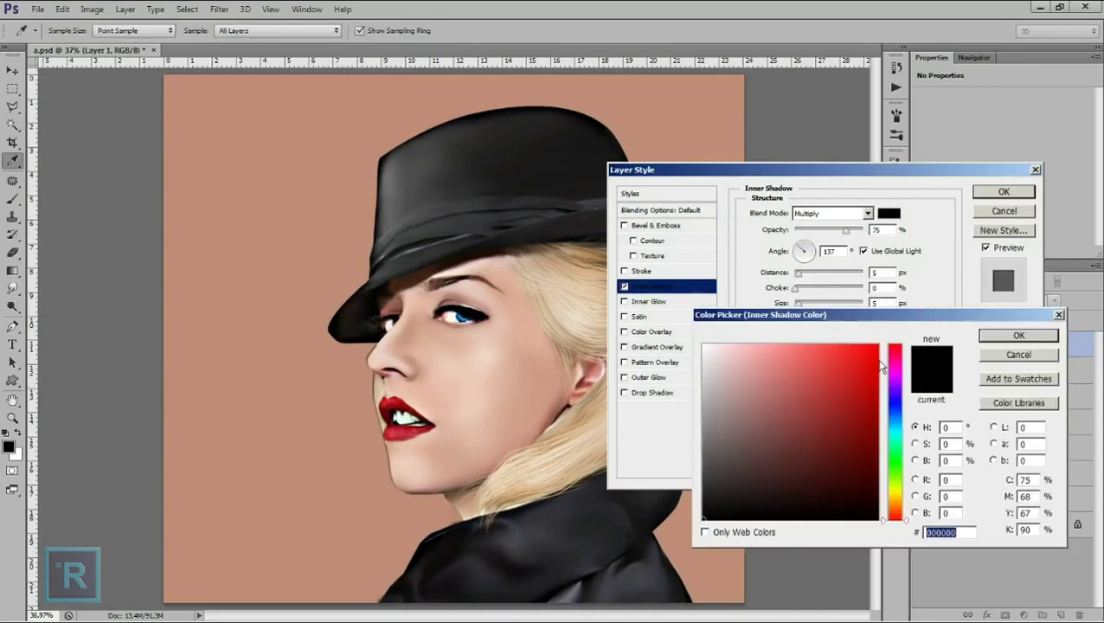
drag(801, 389, 703, 342)
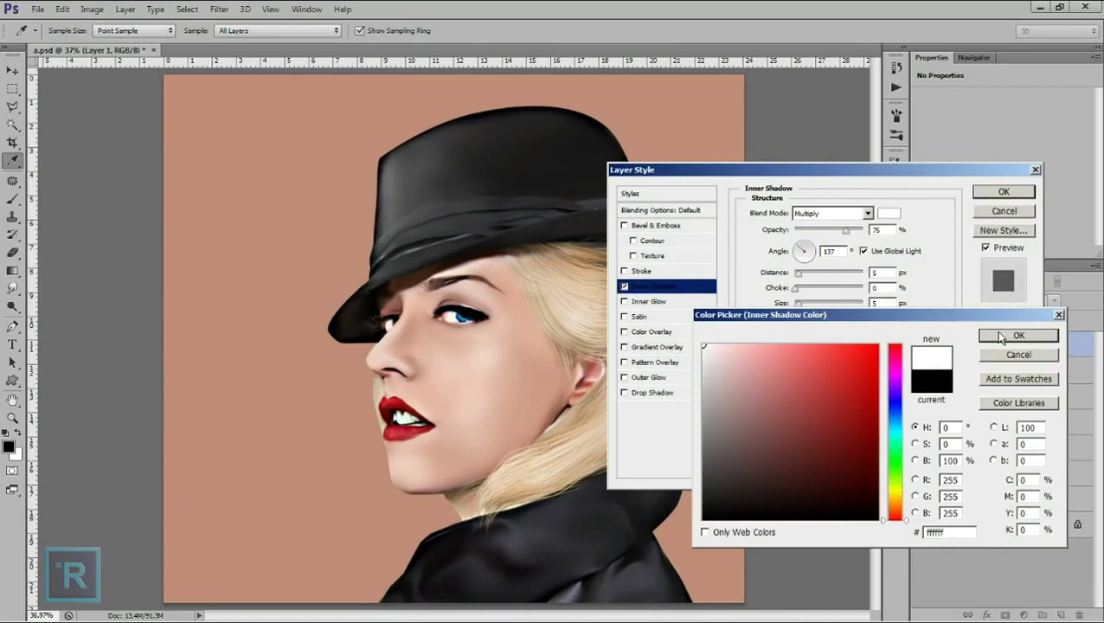
click(1017, 336)
click(830, 213)
click(832, 351)
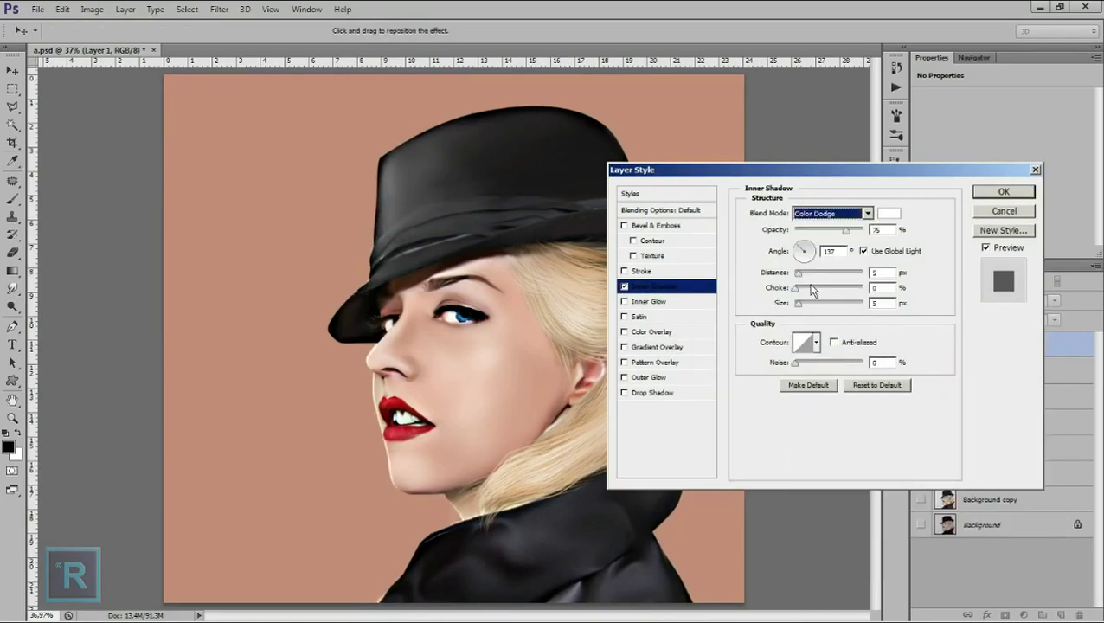
Step: Set the inner shadow to Normal, 92% opacity, distance 9, small size, and apply it
drag(799, 304, 811, 309)
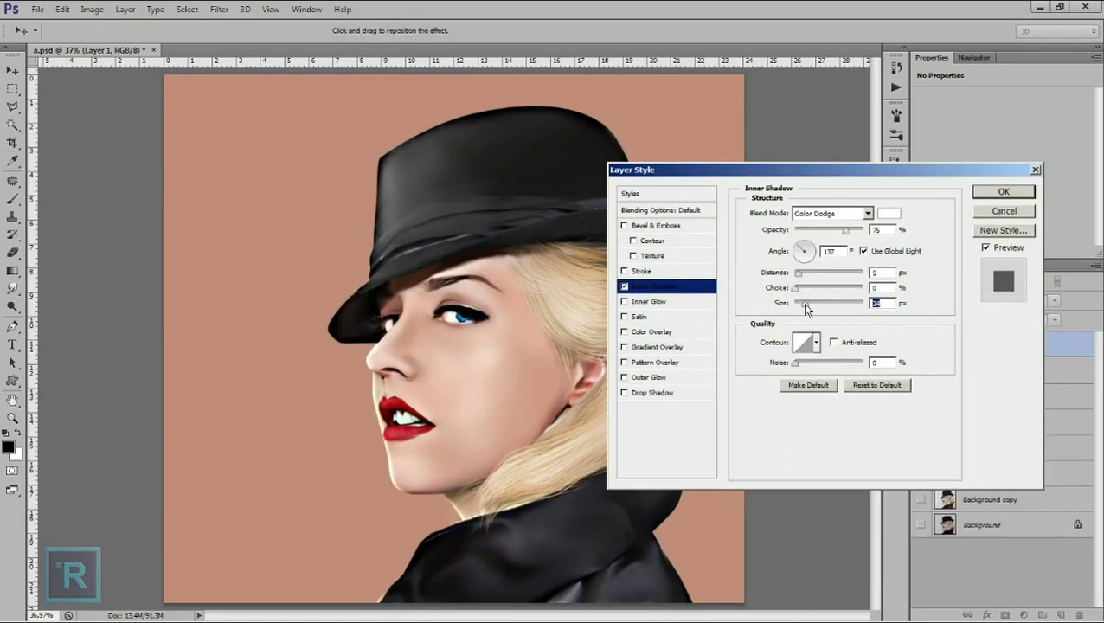
drag(798, 277, 797, 278)
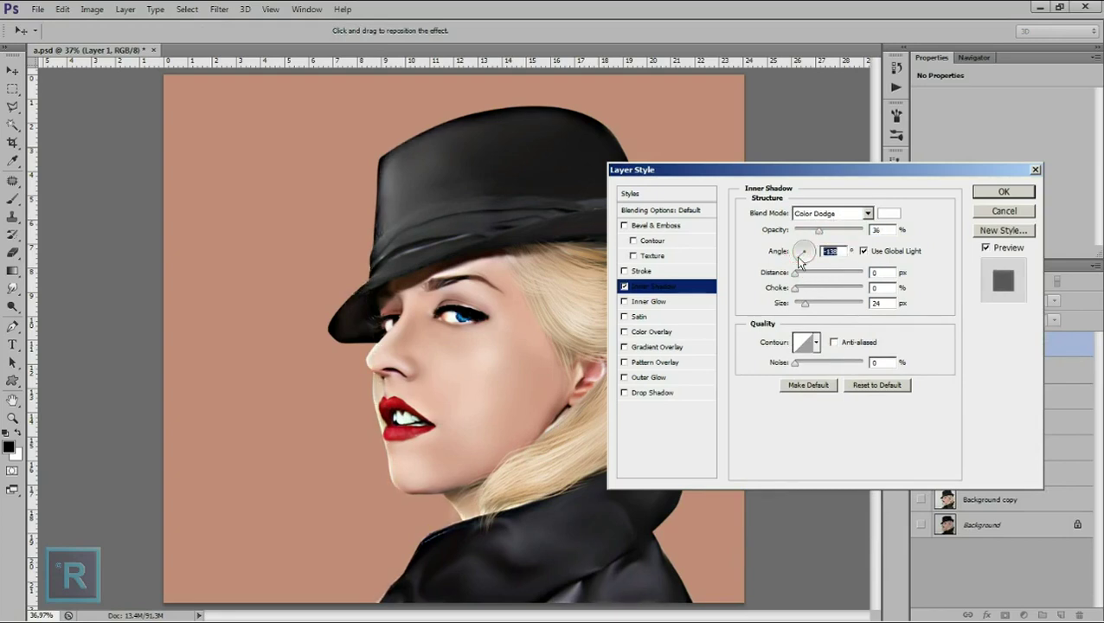
click(839, 214)
click(841, 228)
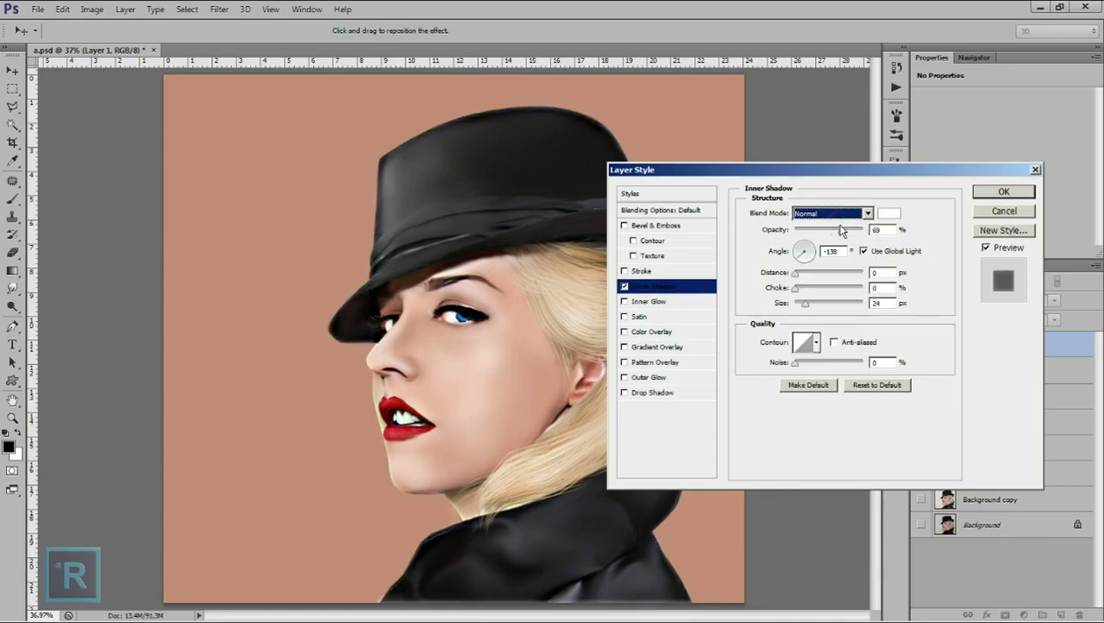
drag(795, 273, 798, 303)
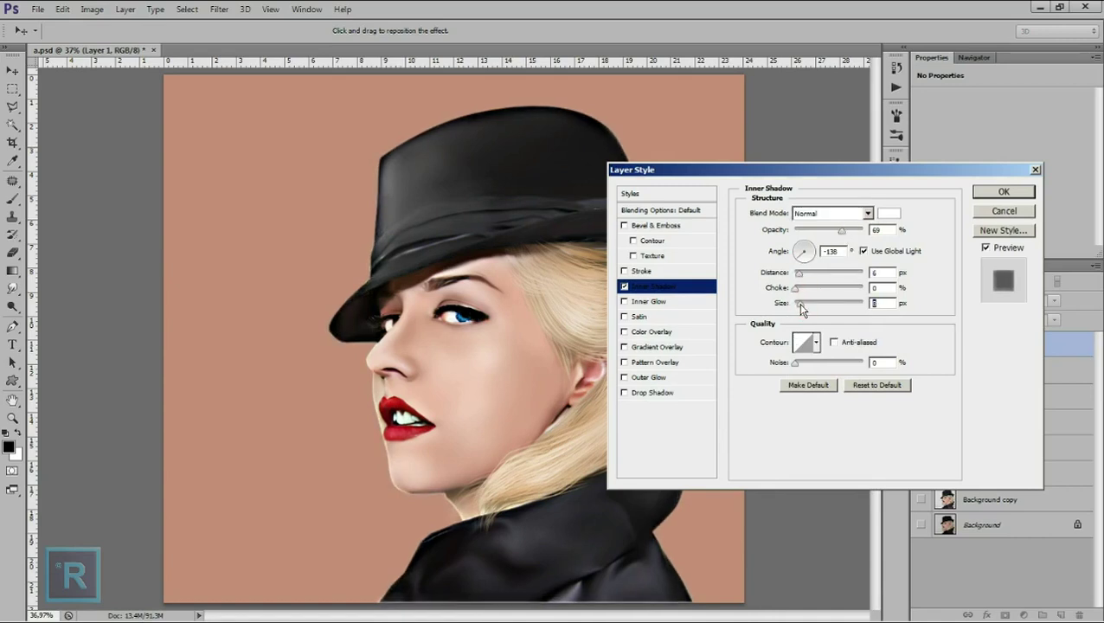
drag(853, 236, 855, 236)
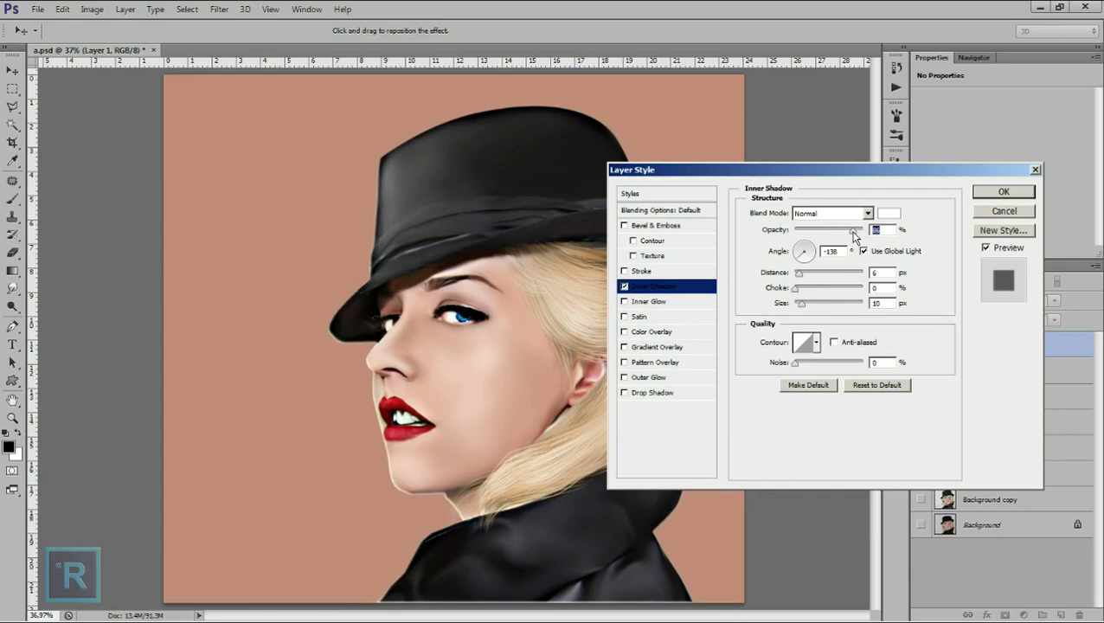
drag(796, 273, 802, 309)
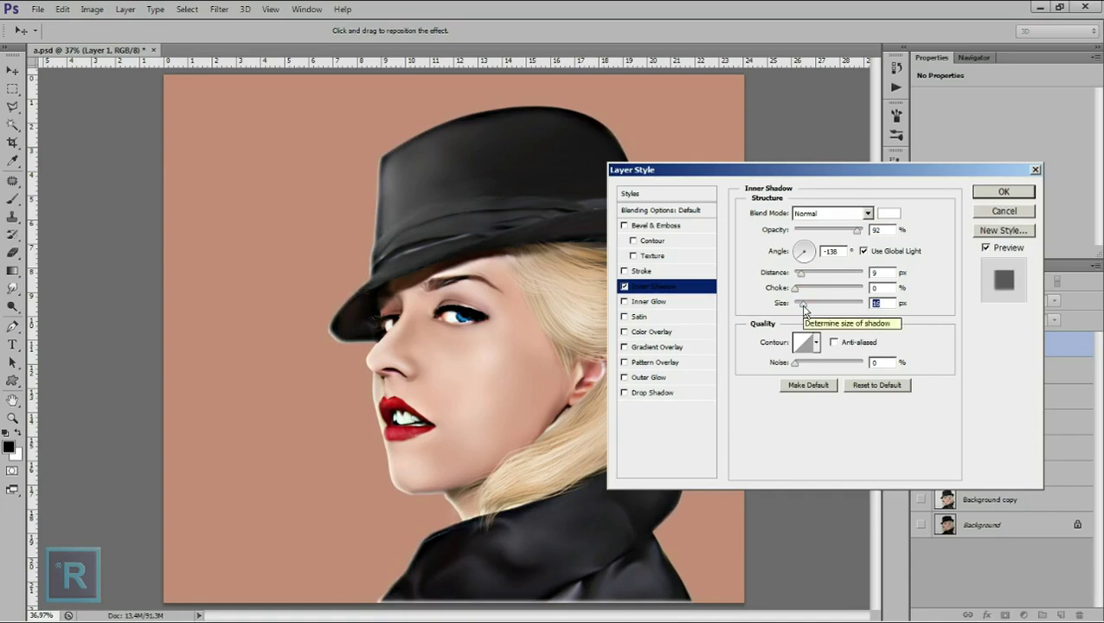
click(1003, 191)
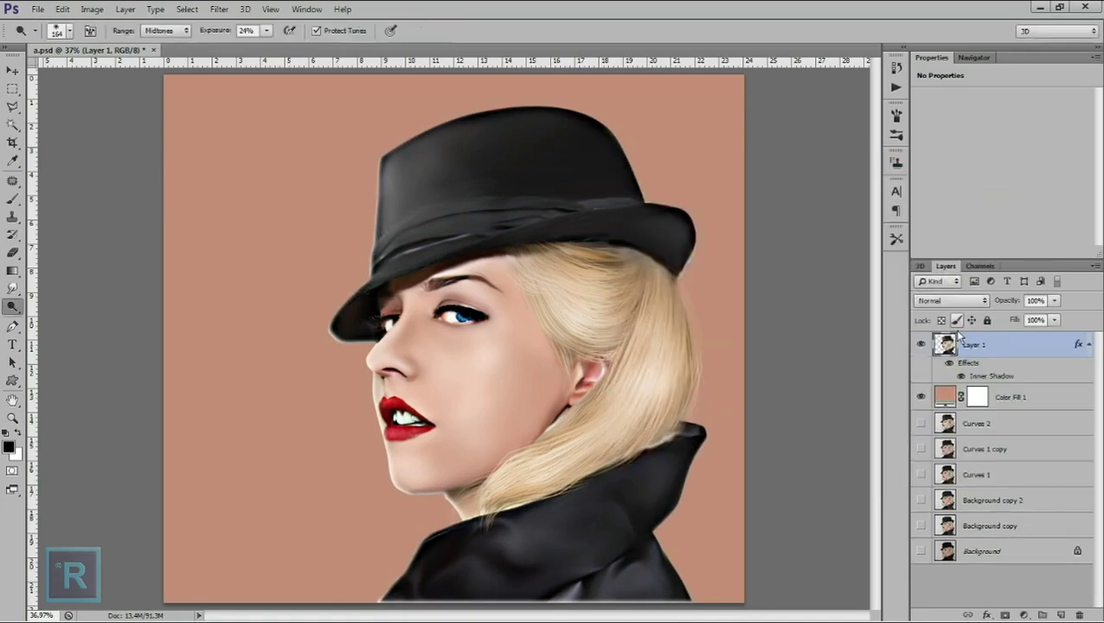
Step: Turn the inner shadow into its own layer and erase parts of it
right_click(1089, 344)
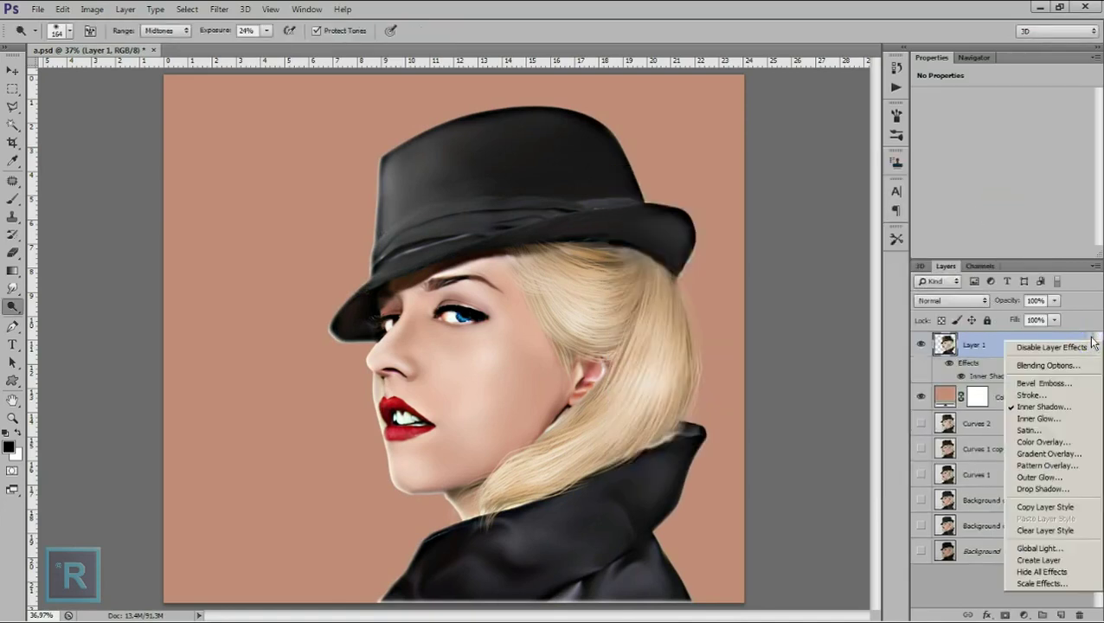
click(1029, 553)
click(1008, 344)
key(e)
right_click(419, 589)
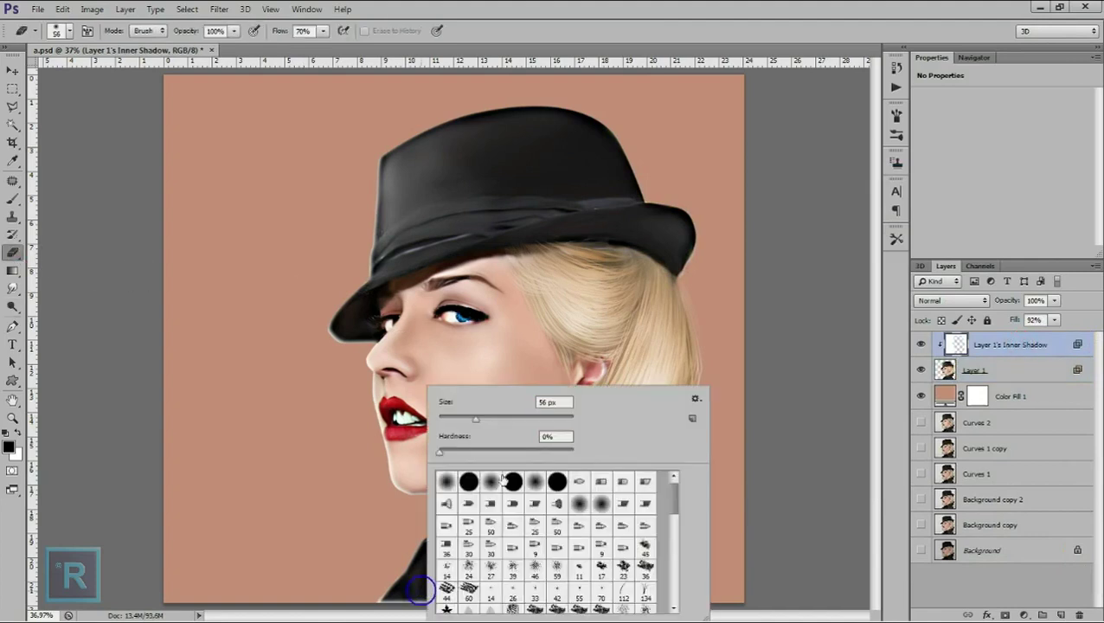
key(Return)
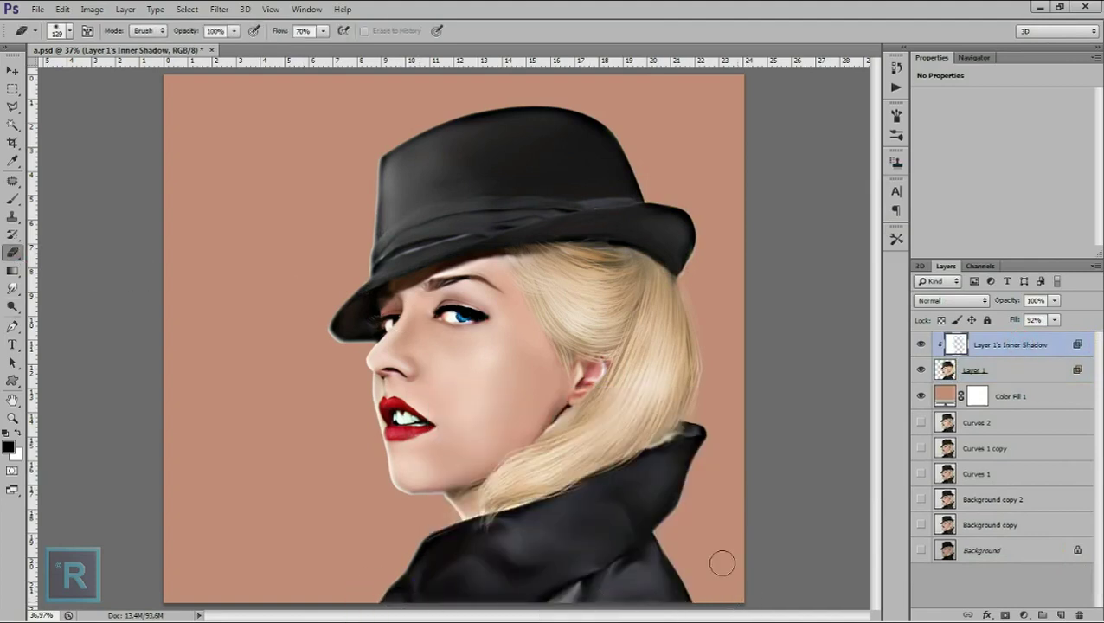
scroll(727, 303, up, 1)
scroll(702, 330, down, 2)
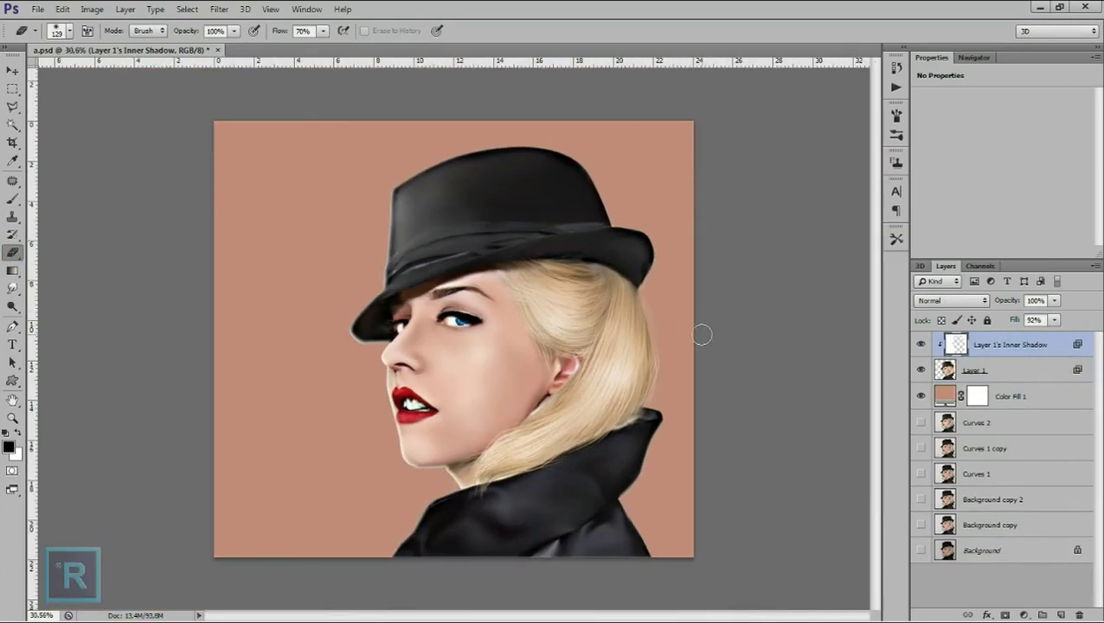
scroll(489, 262, up, 1)
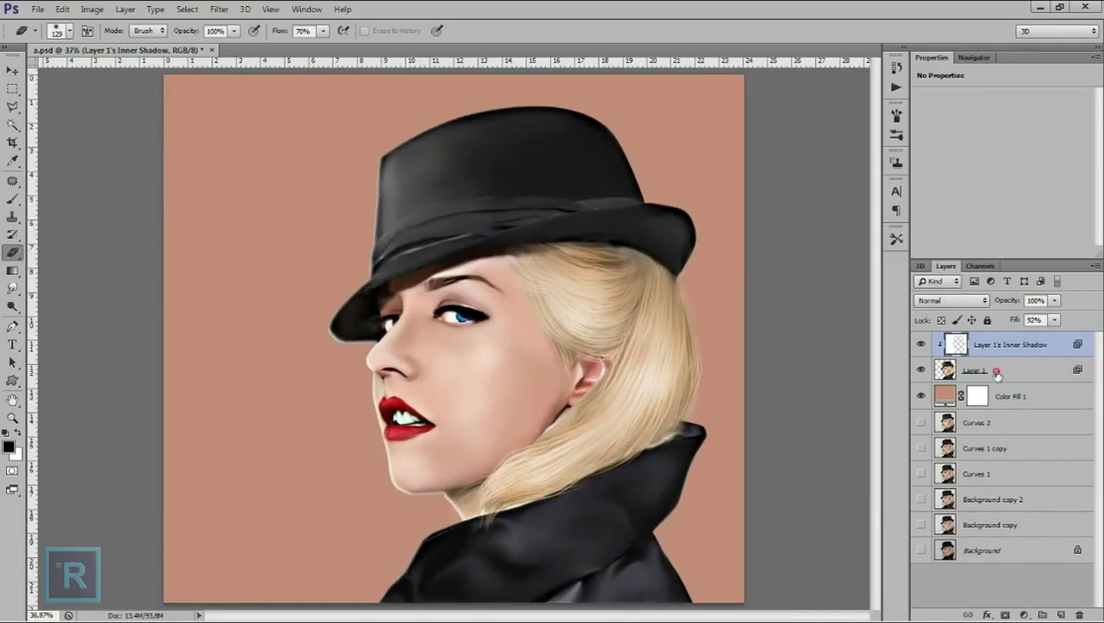
Step: Dodge the Layer 1 portrait, then add an empty Layer 2 above Color Fill 1
click(997, 371)
key(o)
scroll(488, 439, up, 2)
right_click(488, 439)
click(398, 430)
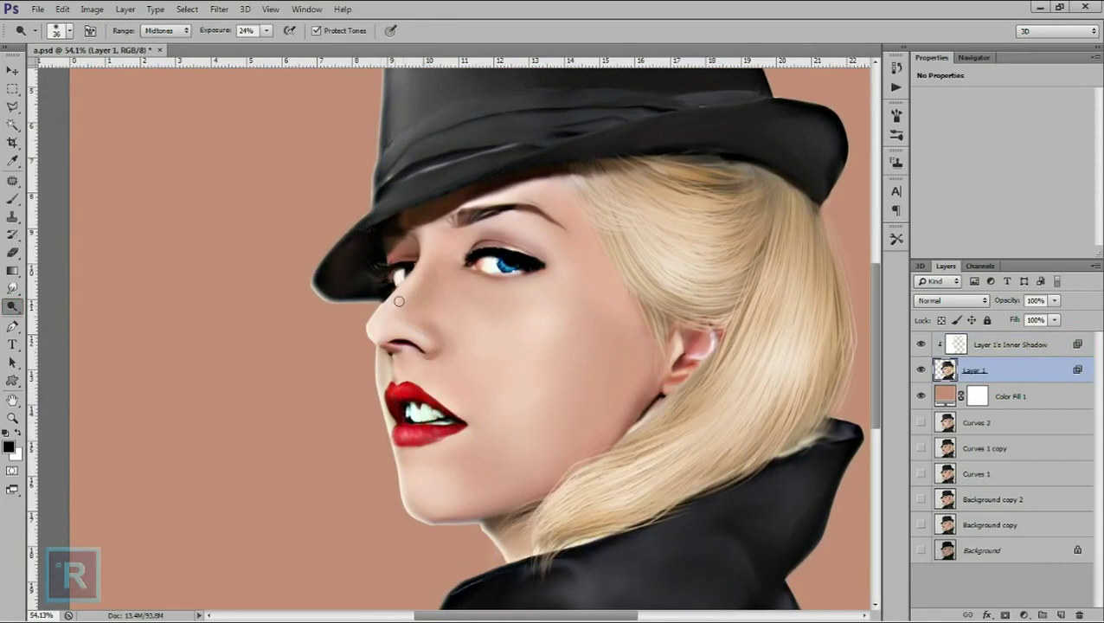
scroll(481, 308, down, 3)
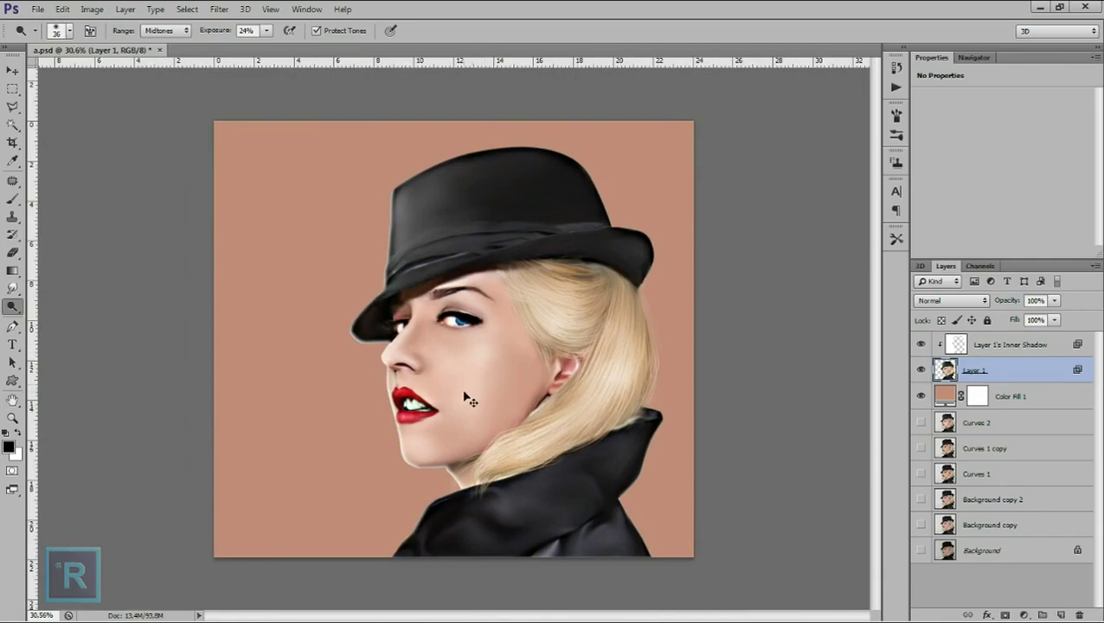
scroll(437, 422, up, 2)
scroll(437, 422, down, 1)
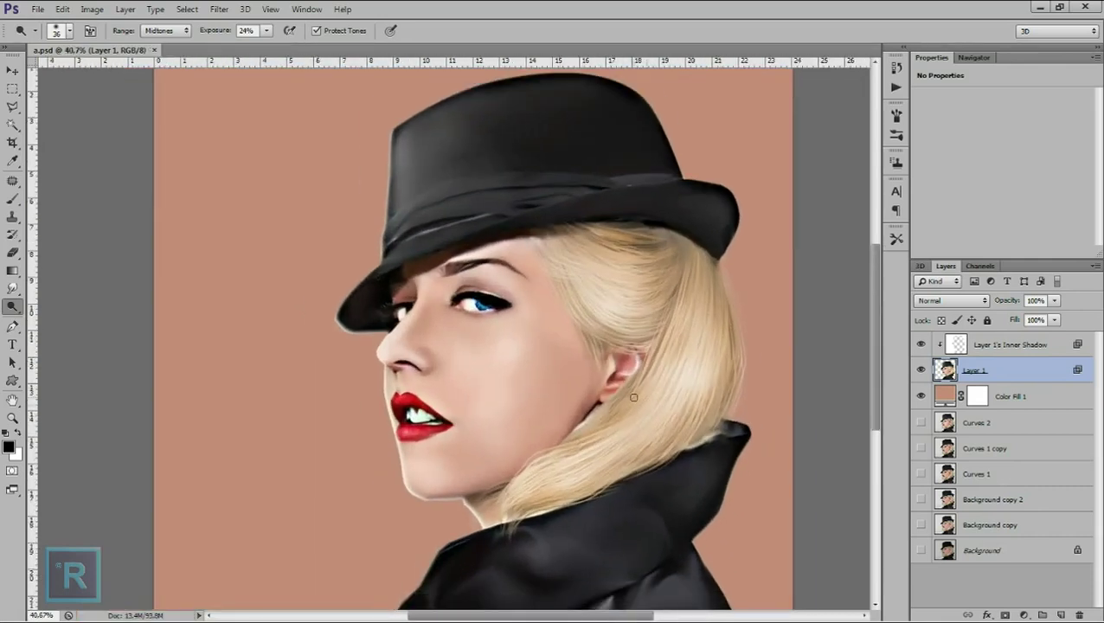
scroll(693, 392, down, 1)
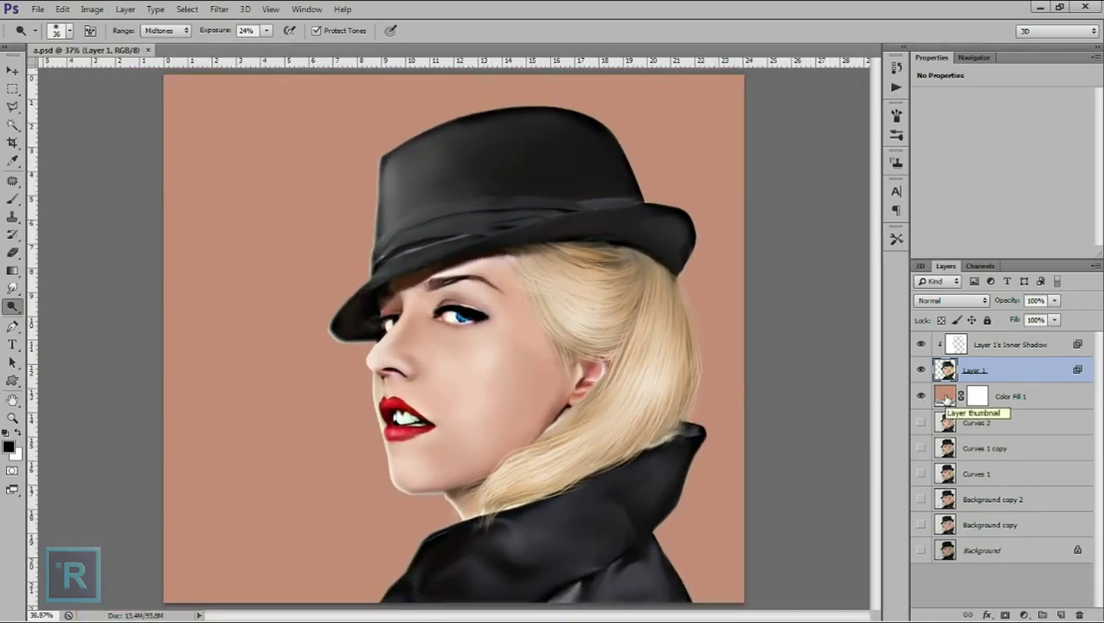
click(1021, 407)
click(1060, 615)
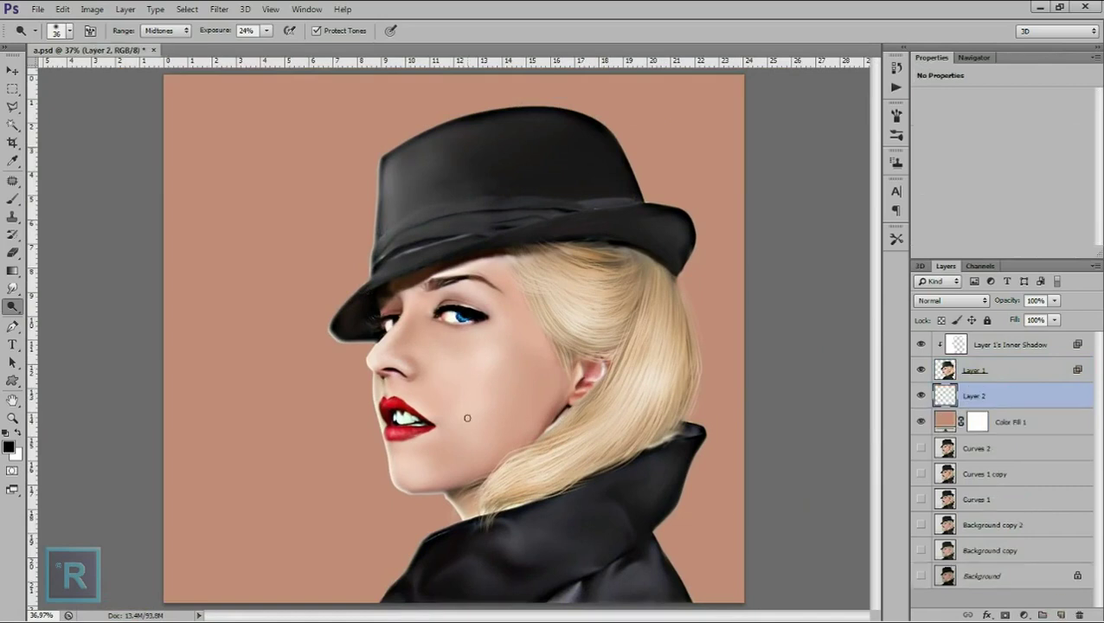
Step: Choose a soft white cloud brush and enlarge it to 1985 px
scroll(173, 346, down, 1)
click(13, 201)
right_click(409, 407)
scroll(562, 536, down, 2)
scroll(571, 545, down, 3)
scroll(602, 566, down, 3)
scroll(603, 567, down, 2)
scroll(610, 566, down, 1)
scroll(615, 565, down, 1)
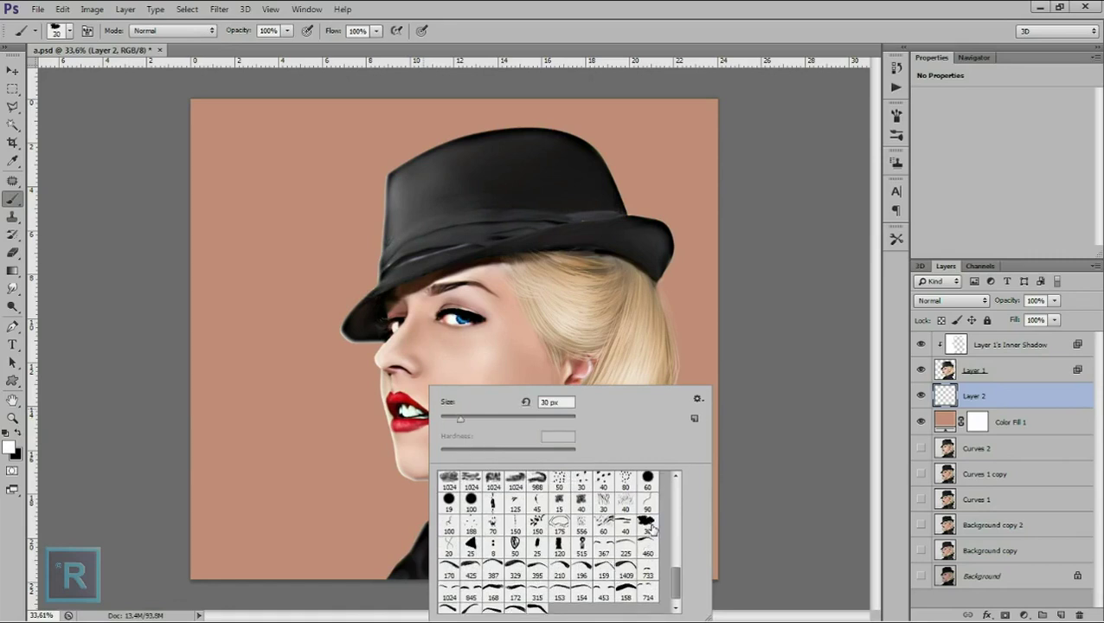
key(Return)
click(298, 372)
key(ctrl+z)
right_click(457, 408)
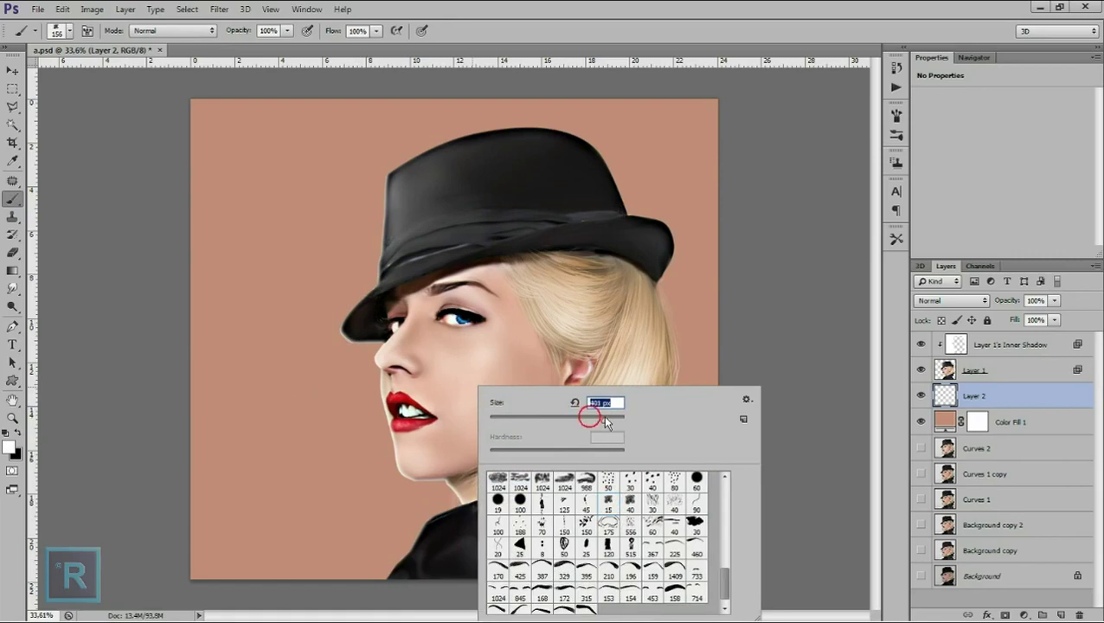
drag(605, 419, 623, 419)
key(Return)
Step: Paint white clouds over the left background on Layer 2 and fade it to about half
mouse_move(328, 484)
mouse_down()
mouse_move(561, 590)
mouse_move(582, 393)
mouse_move(468, 86)
mouse_move(450, 419)
mouse_up()
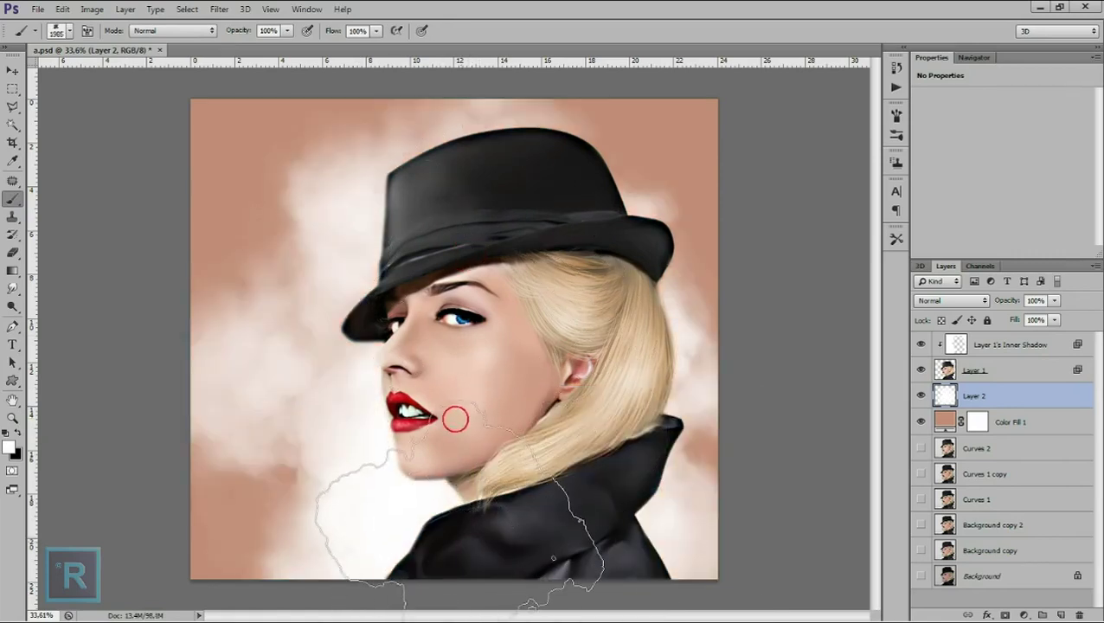
scroll(418, 489, down, 3)
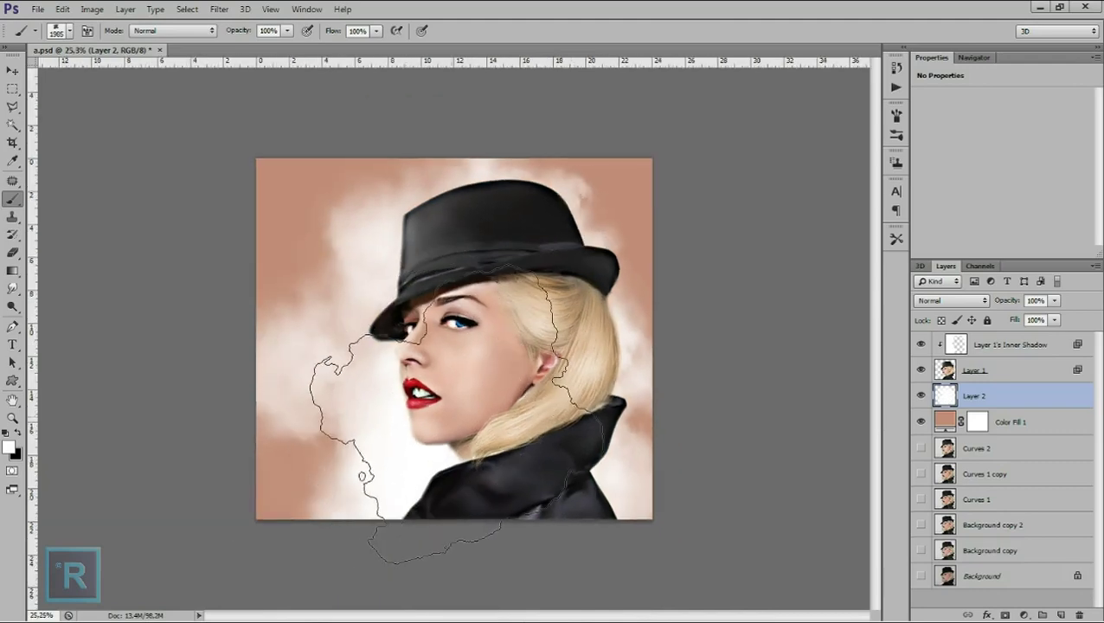
scroll(417, 488, up, 2)
click(1053, 300)
drag(1054, 321, 1018, 322)
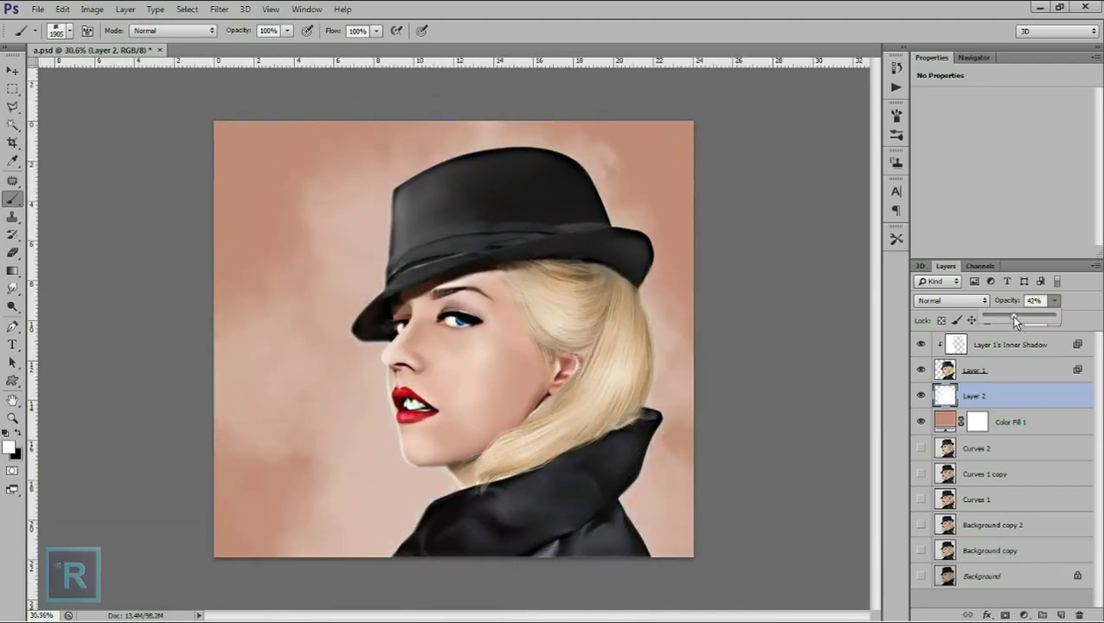
Step: Paint clouds along the lower background on new Layer 3, fade it, and add Layer 4
click(1060, 614)
drag(286, 536, 517, 529)
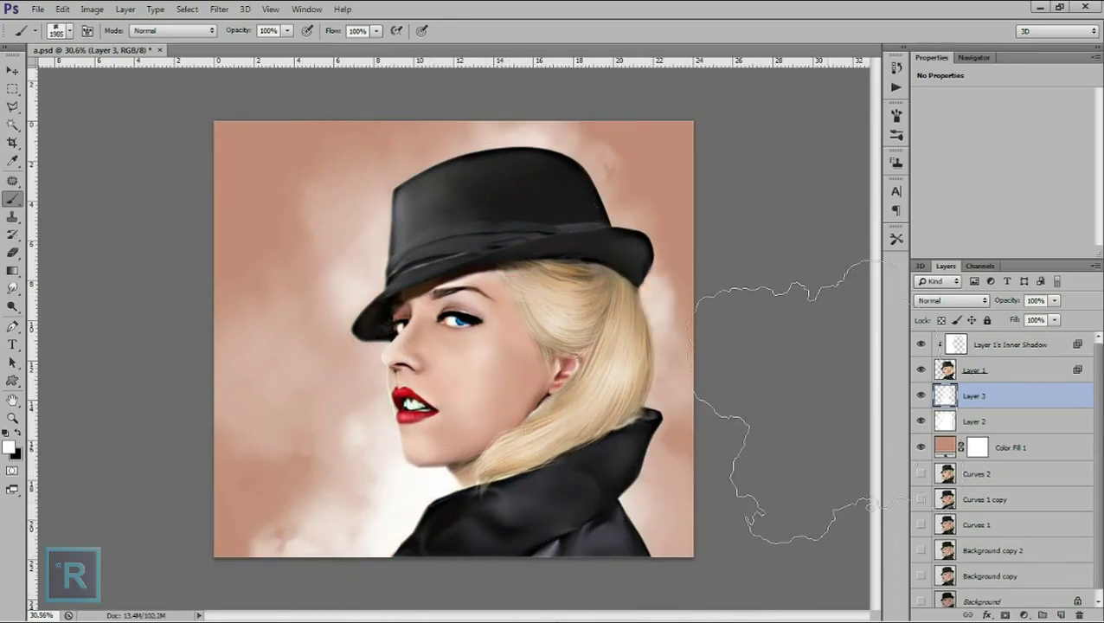
click(1053, 300)
drag(1054, 315, 1037, 323)
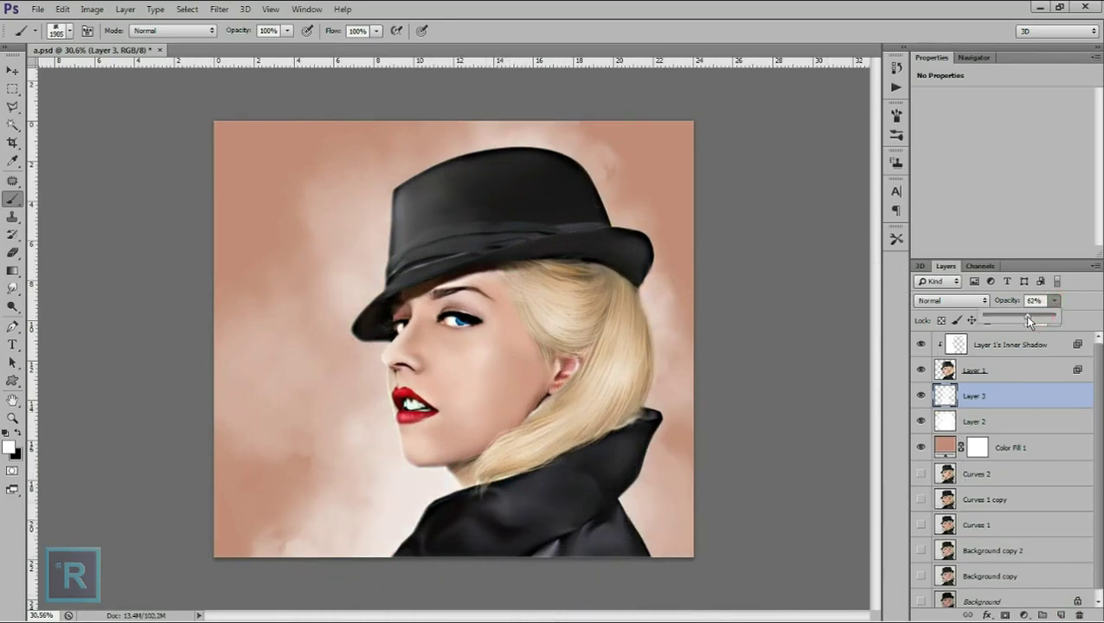
click(1060, 615)
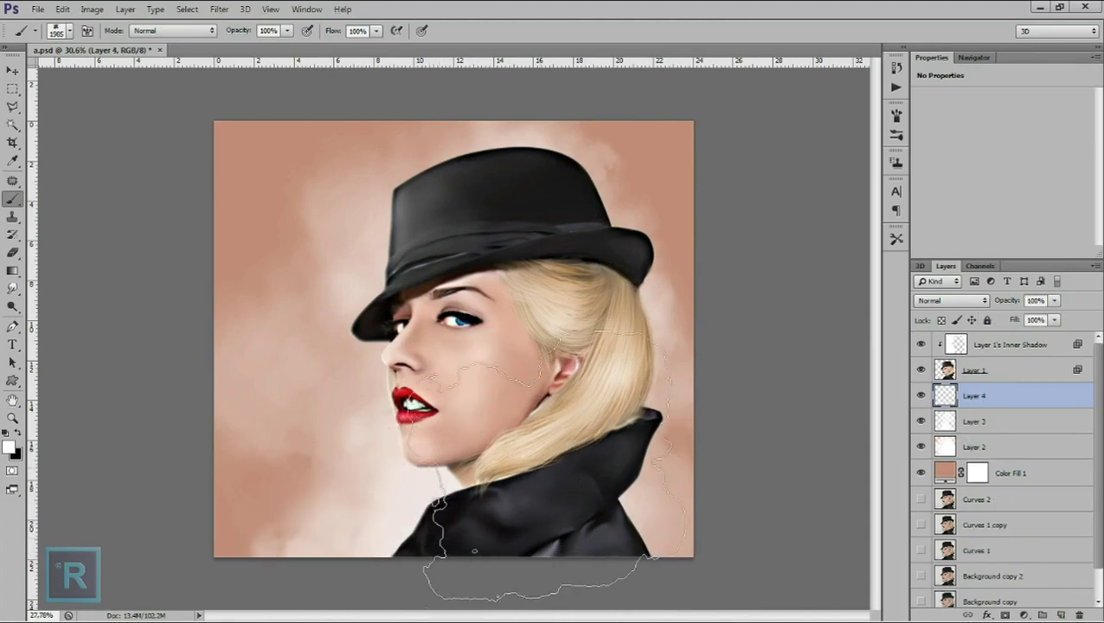
scroll(715, 443, down, 3)
scroll(715, 443, up, 1)
Step: Recolour the Color Fill 1 backdrop from brown to a dark slate grey
double_click(945, 473)
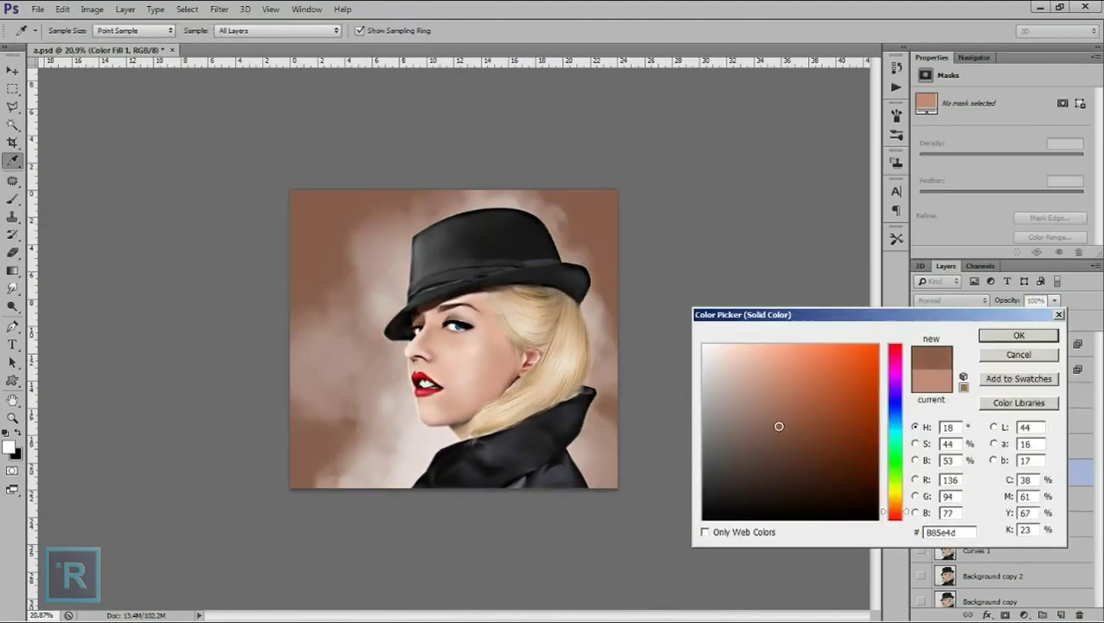
click(595, 444)
mouse_move(718, 490)
mouse_down()
mouse_move(739, 444)
mouse_move(729, 447)
mouse_up()
mouse_move(810, 485)
mouse_down()
mouse_move(743, 468)
mouse_move(701, 516)
mouse_up()
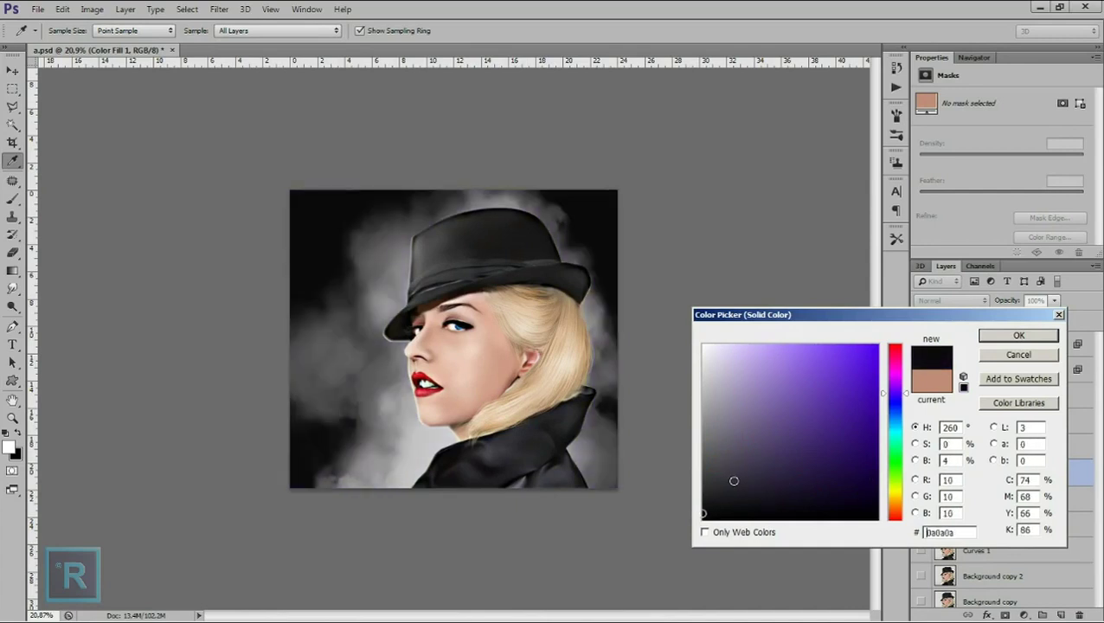
drag(702, 448, 714, 469)
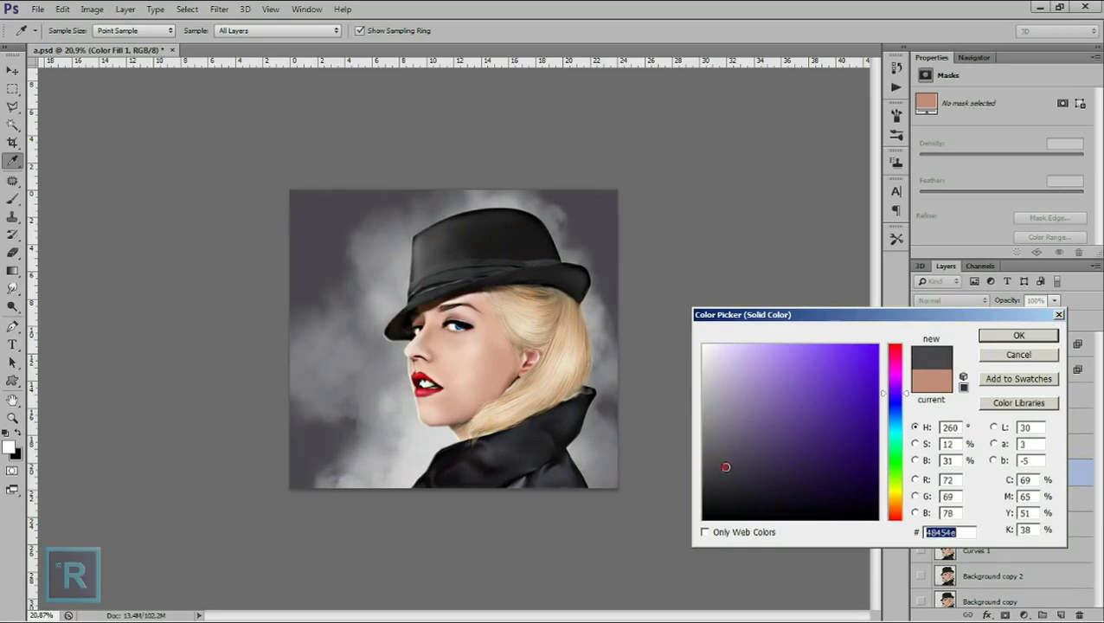
mouse_move(728, 467)
mouse_down()
mouse_move(729, 454)
mouse_move(714, 472)
mouse_move(717, 457)
mouse_up()
click(1018, 334)
click(978, 448)
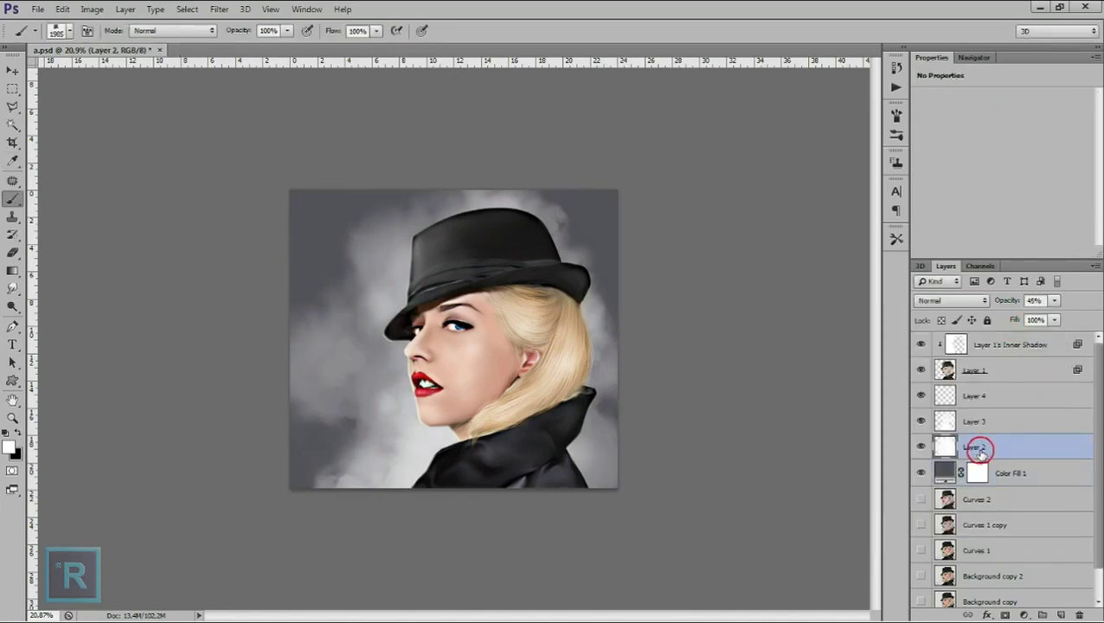
Step: Enlarge the Layer 2 clouds beyond the canvas edges and fade them to 25% opacity
key(ctrl+t)
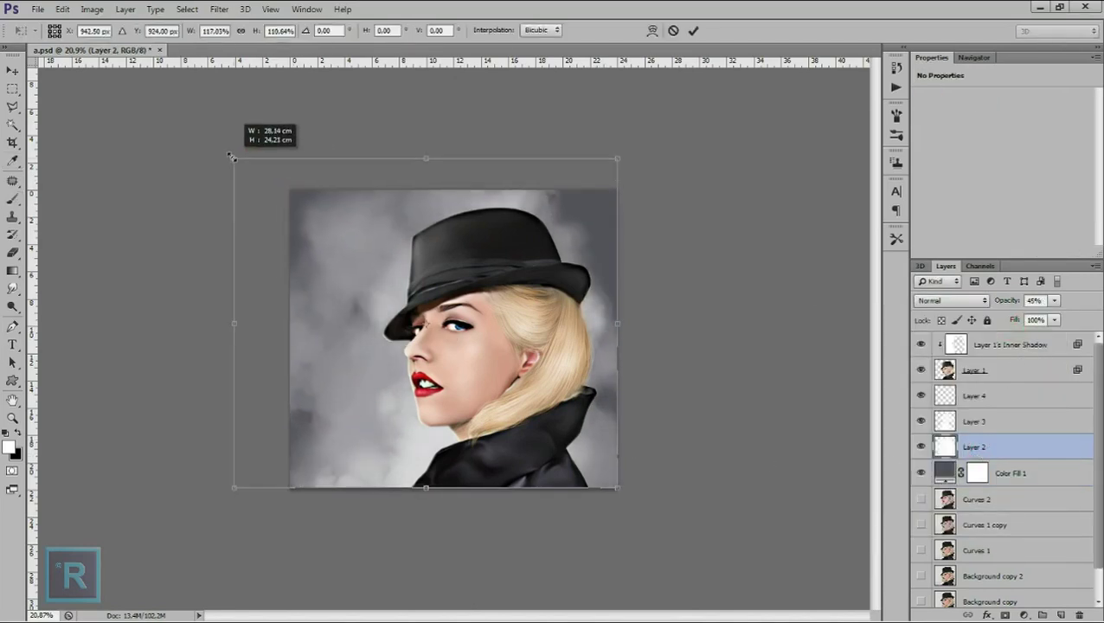
drag(287, 188, 224, 151)
key(Return)
key(b)
click(1053, 300)
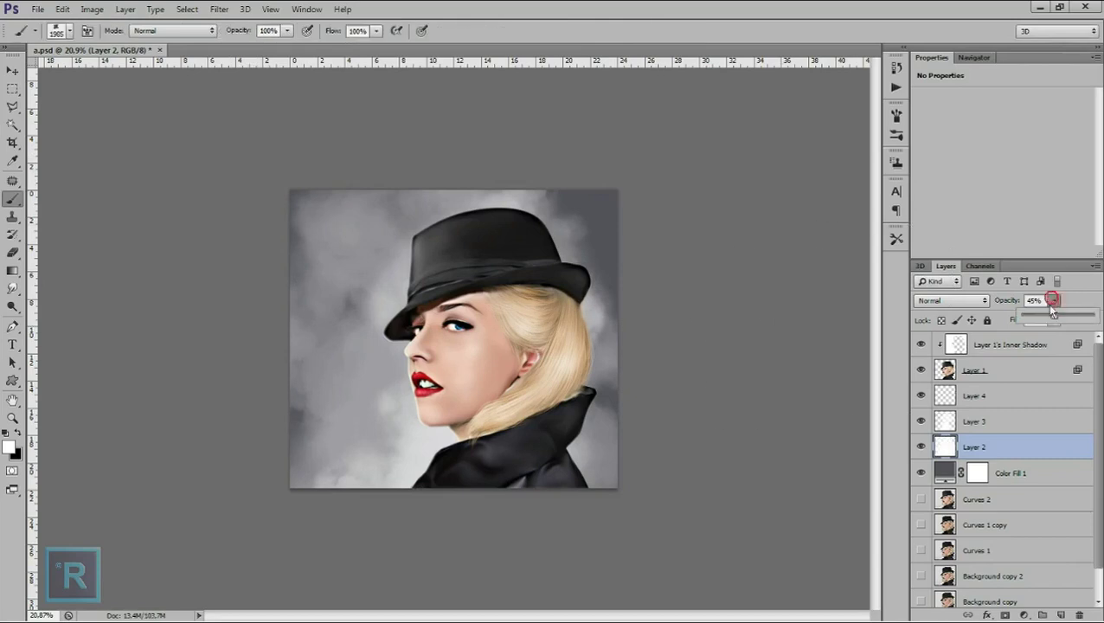
drag(1054, 316, 1043, 320)
Step: Duplicate the clouds, shrink and stretch the copy horizontally, and set it to 47% opacity
key(ctrl+j)
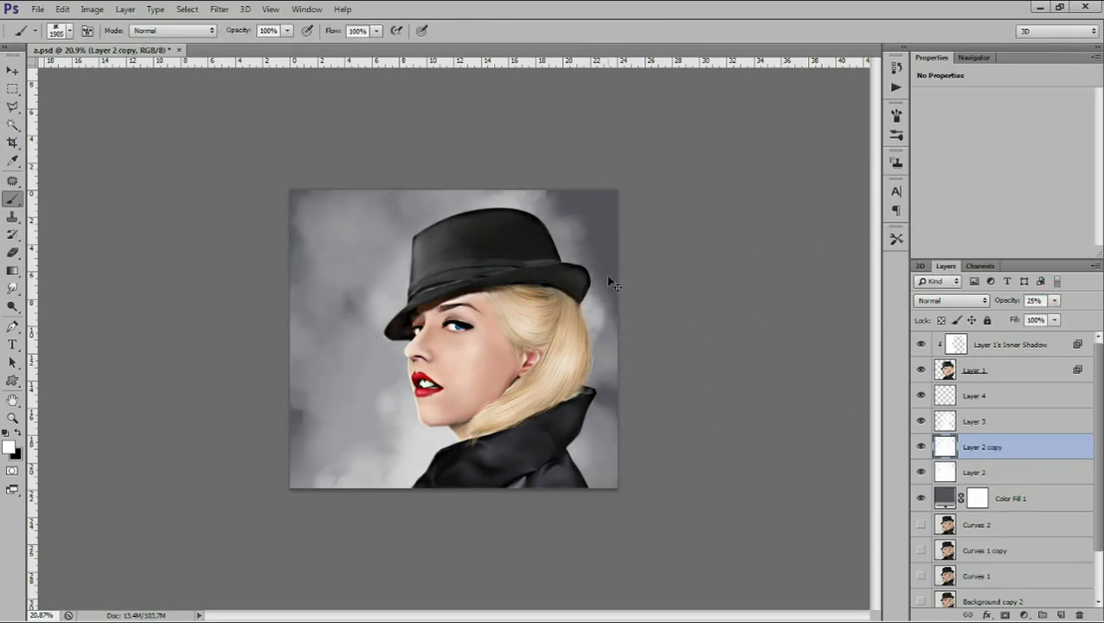
key(ctrl+t)
drag(224, 153, 291, 191)
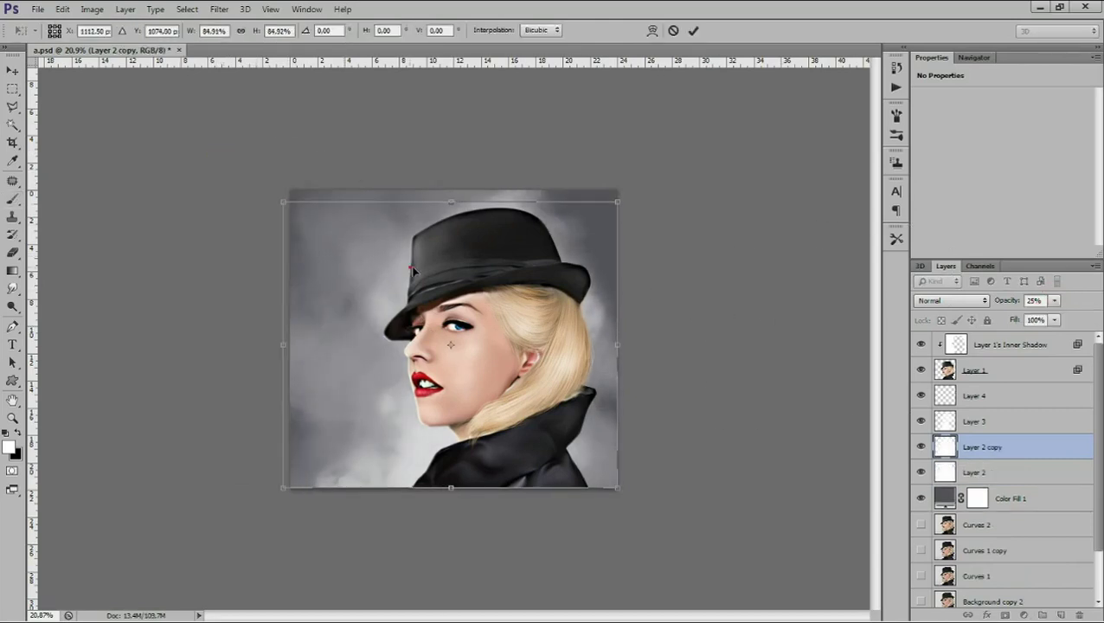
key(Return)
key(b)
key(ctrl+t)
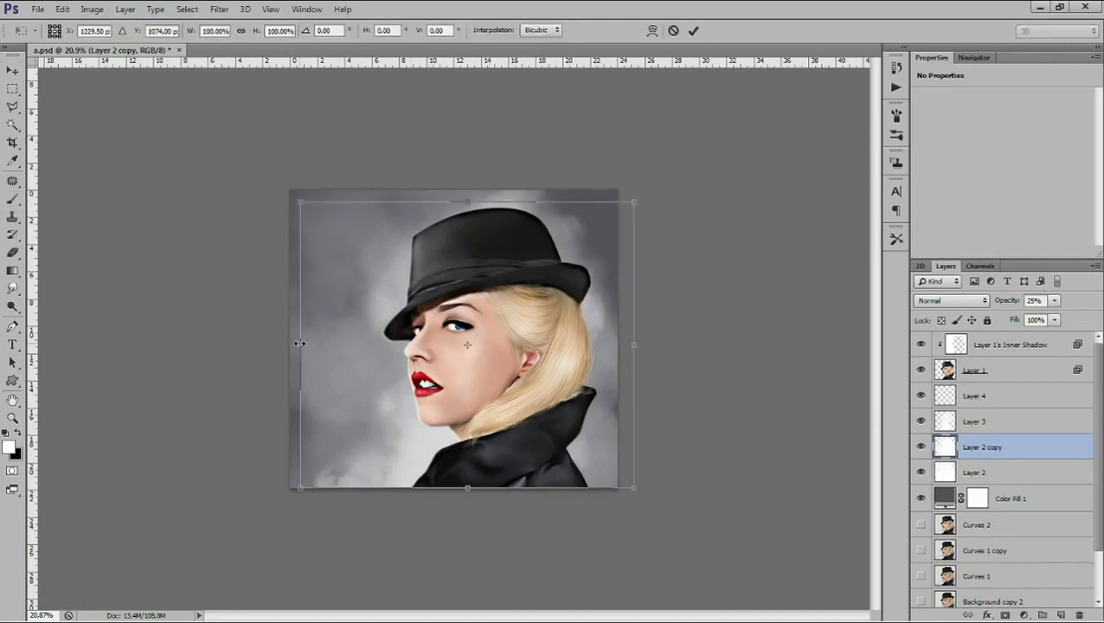
drag(291, 339, 347, 327)
key(Return)
click(1053, 300)
drag(1044, 315, 1062, 319)
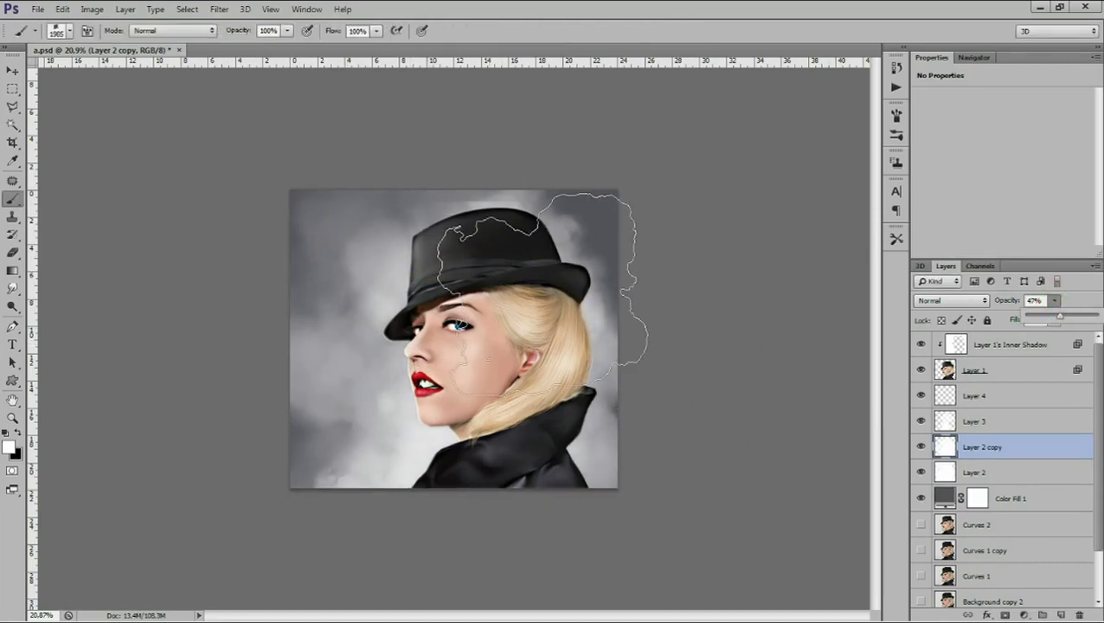
scroll(592, 276, down, 2)
scroll(668, 284, up, 3)
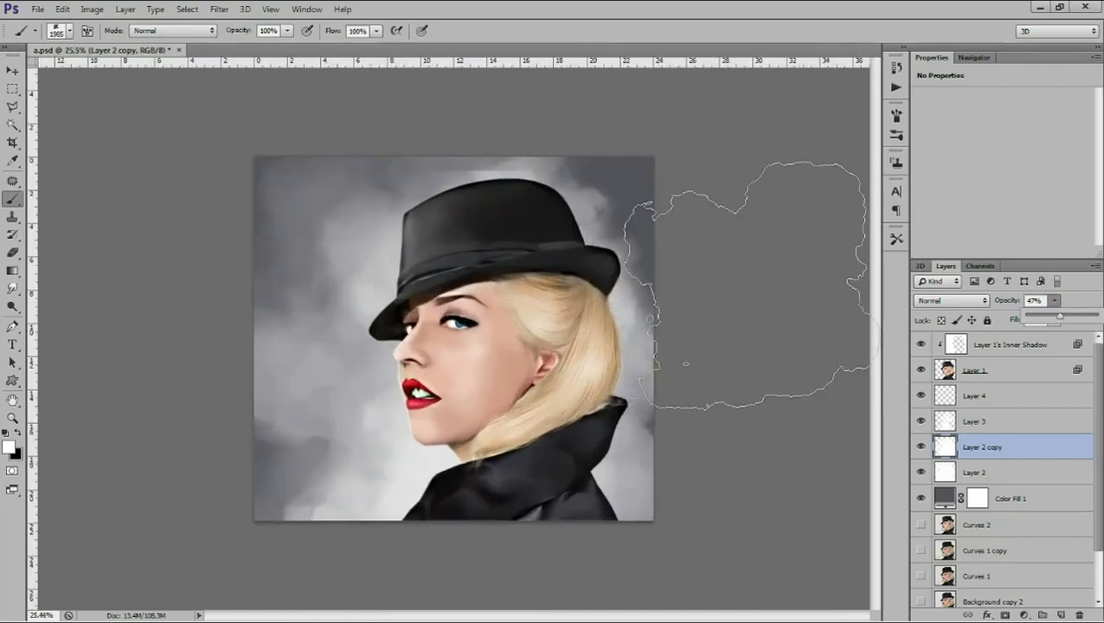